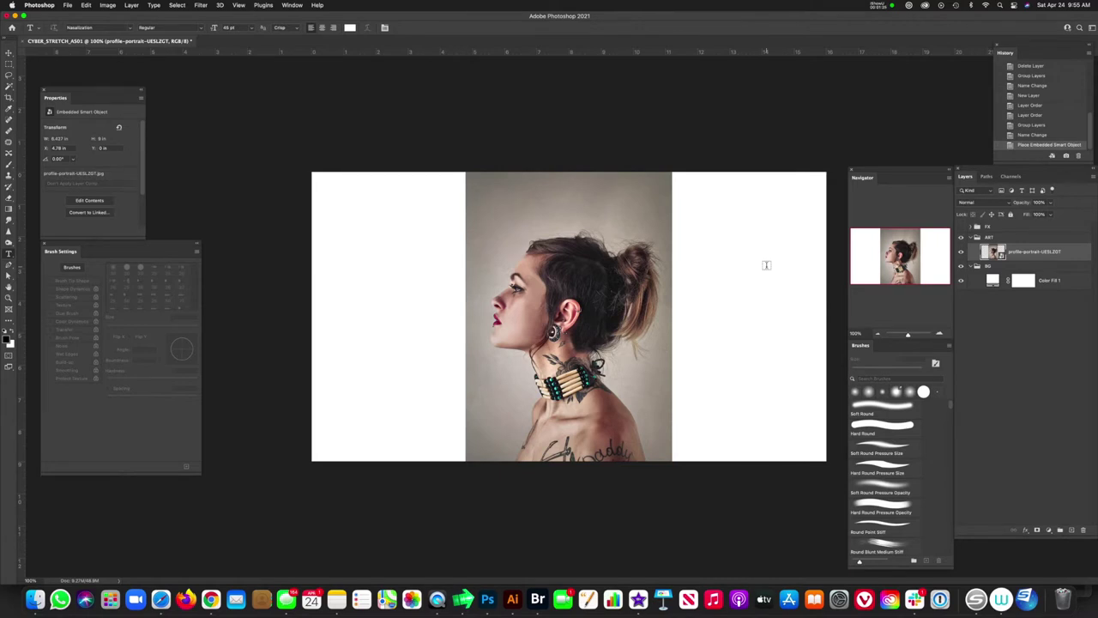
Turn on the FX group, expand it and hide the three texture layers inside it.
click(984, 228)
click(962, 227)
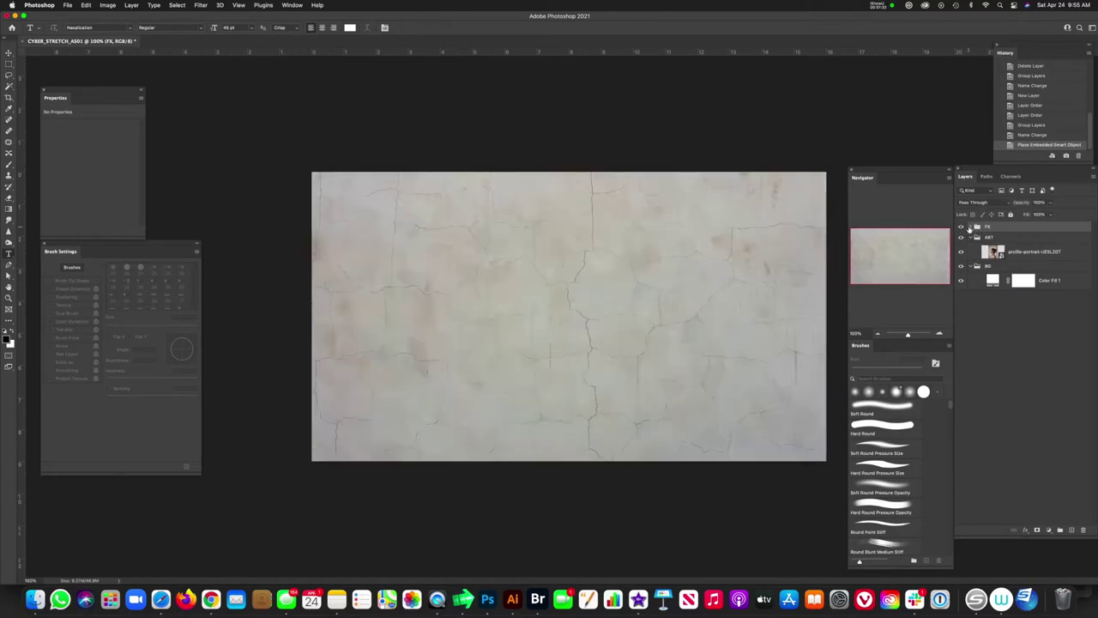
click(971, 227)
click(961, 242)
click(960, 259)
click(961, 277)
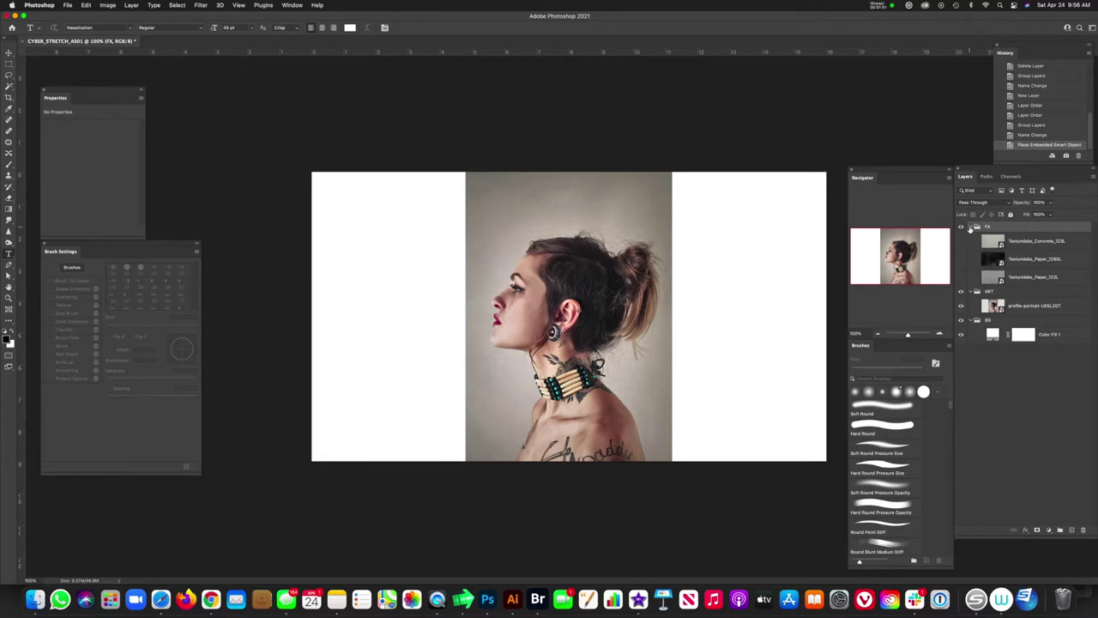
Select the subject on the profile portrait layer and mask out its background with a layer mask.
click(995, 309)
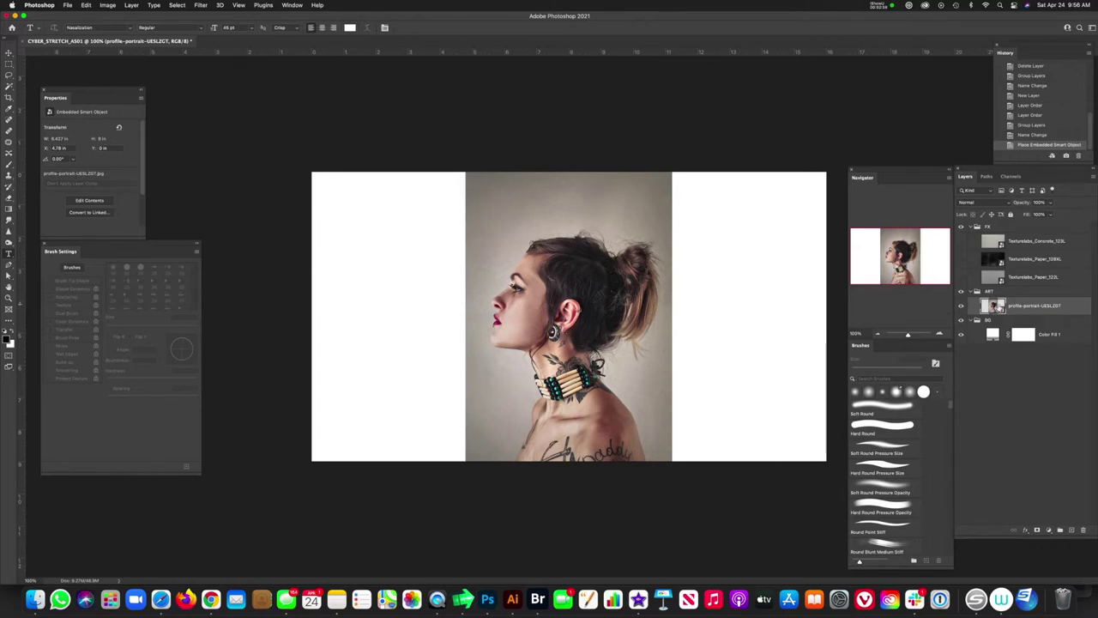
click(176, 6)
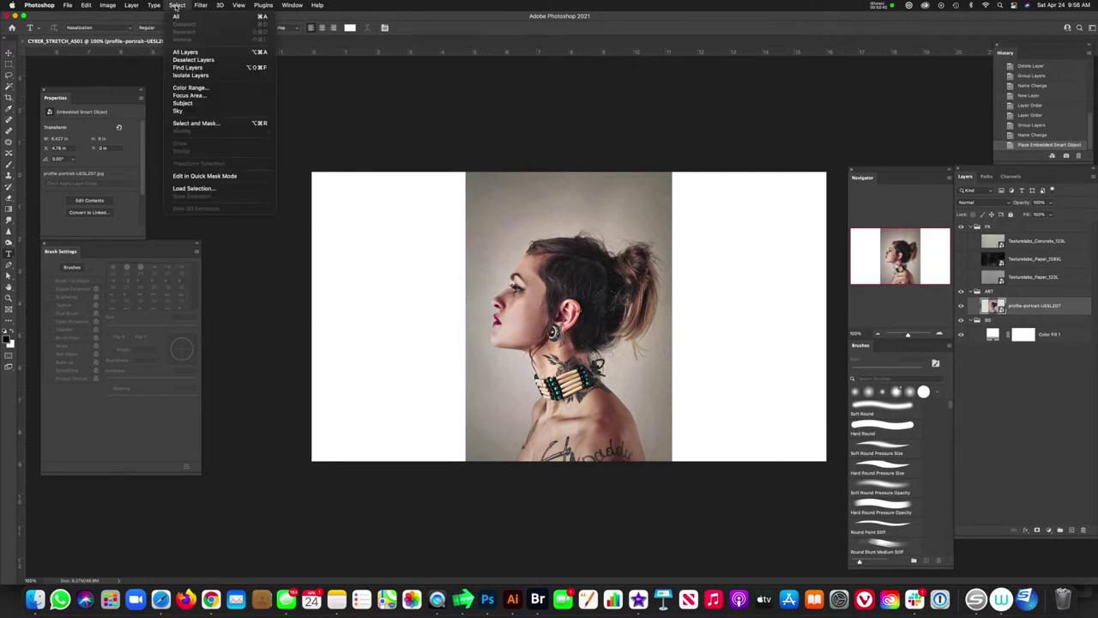
click(196, 104)
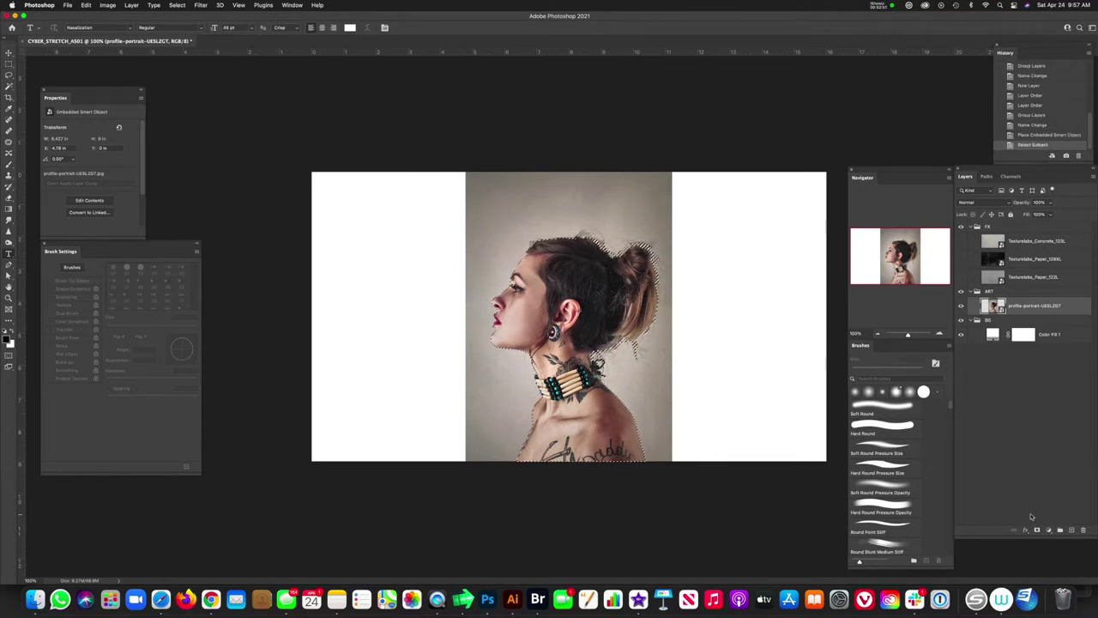
click(1037, 530)
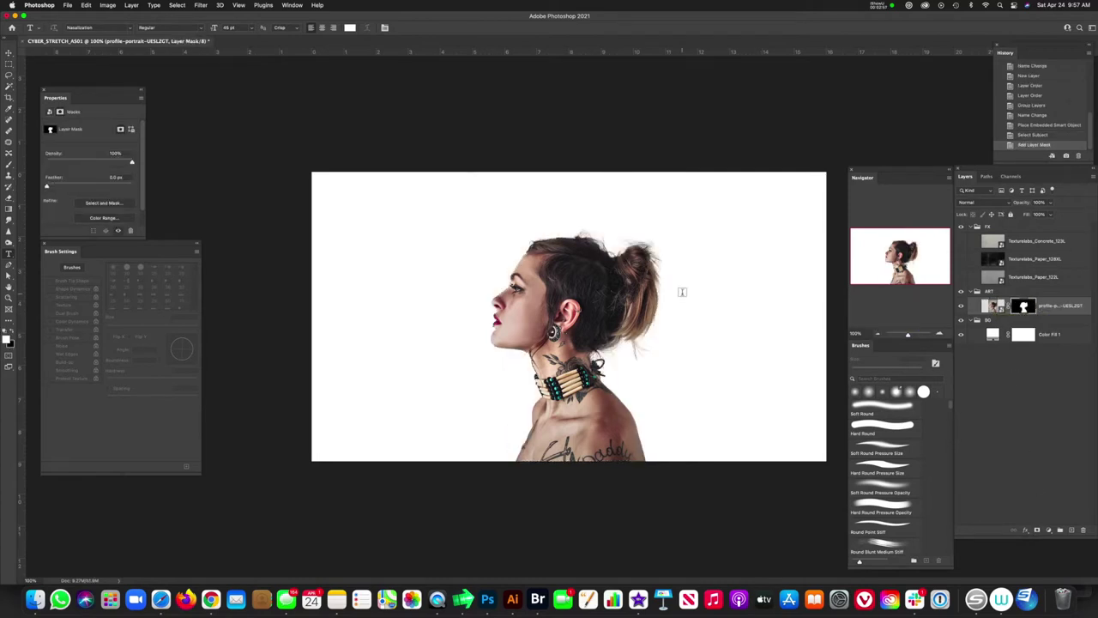
Examine the cutout edges around the face, hair, necklace and shoulders up close.
key(ctrl+equal)
key(ctrl+equal)
scroll(340, 396, up, 3)
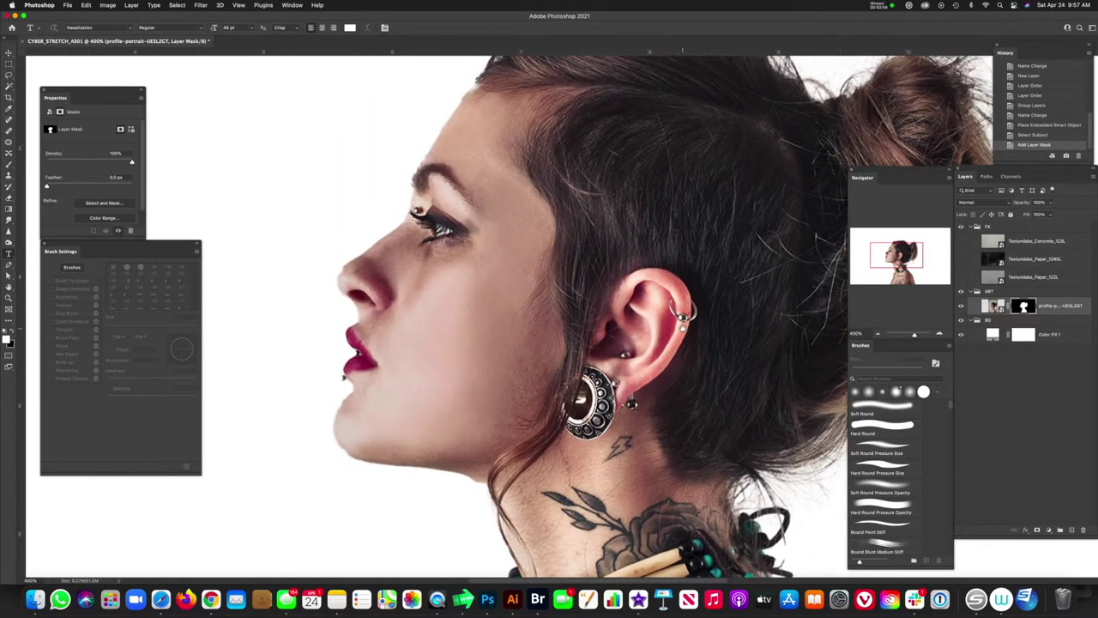
scroll(340, 395, down, 5)
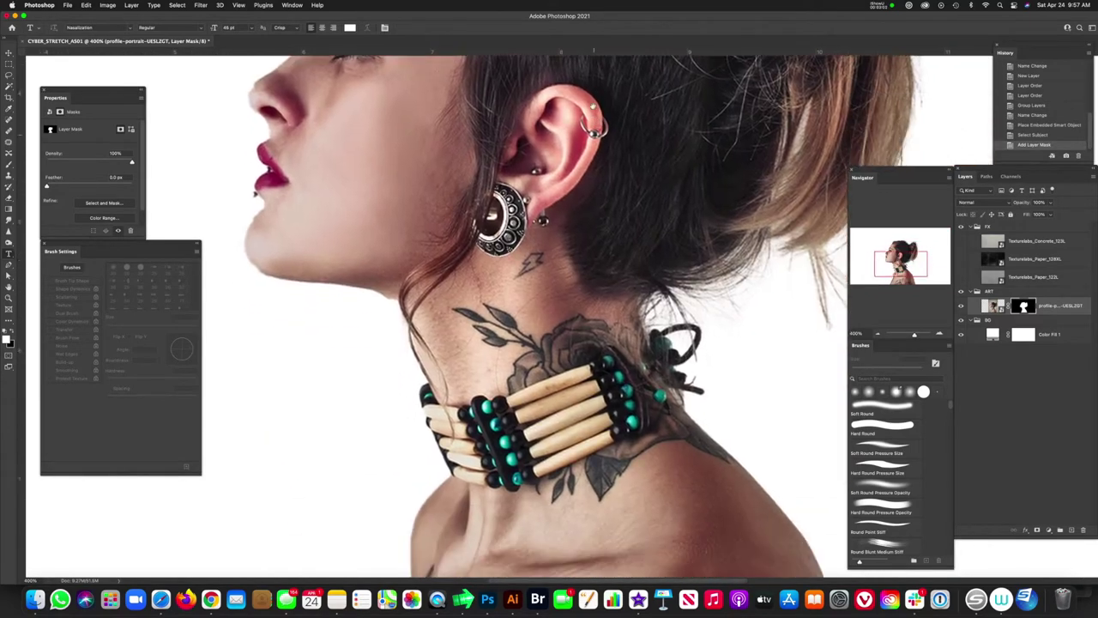
key(ctrl+minus)
key(ctrl+minus)
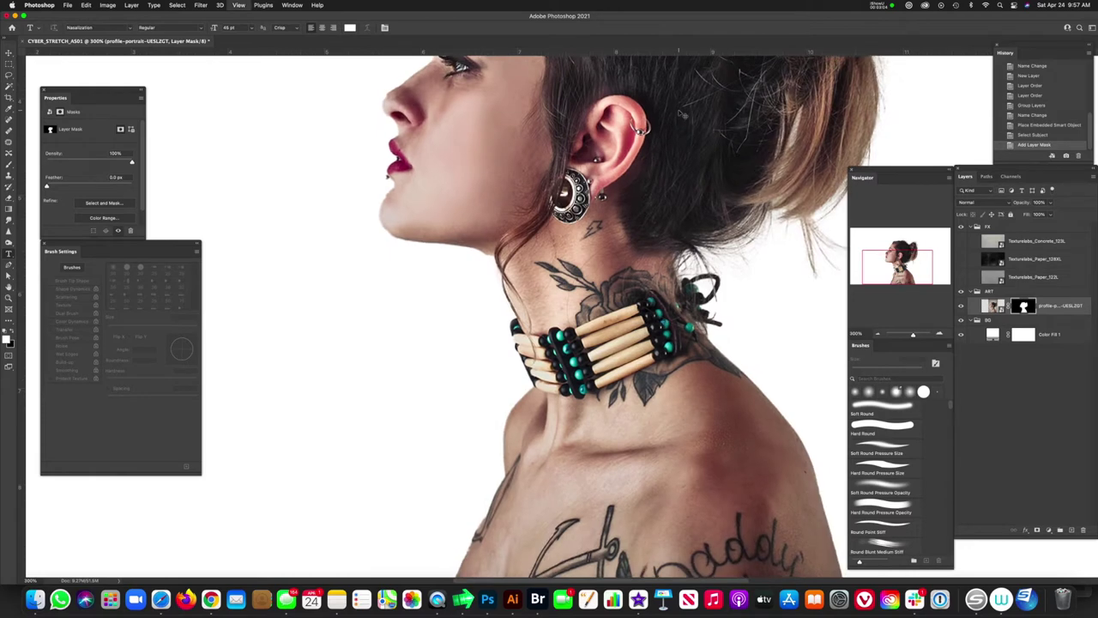
key(ctrl+minus)
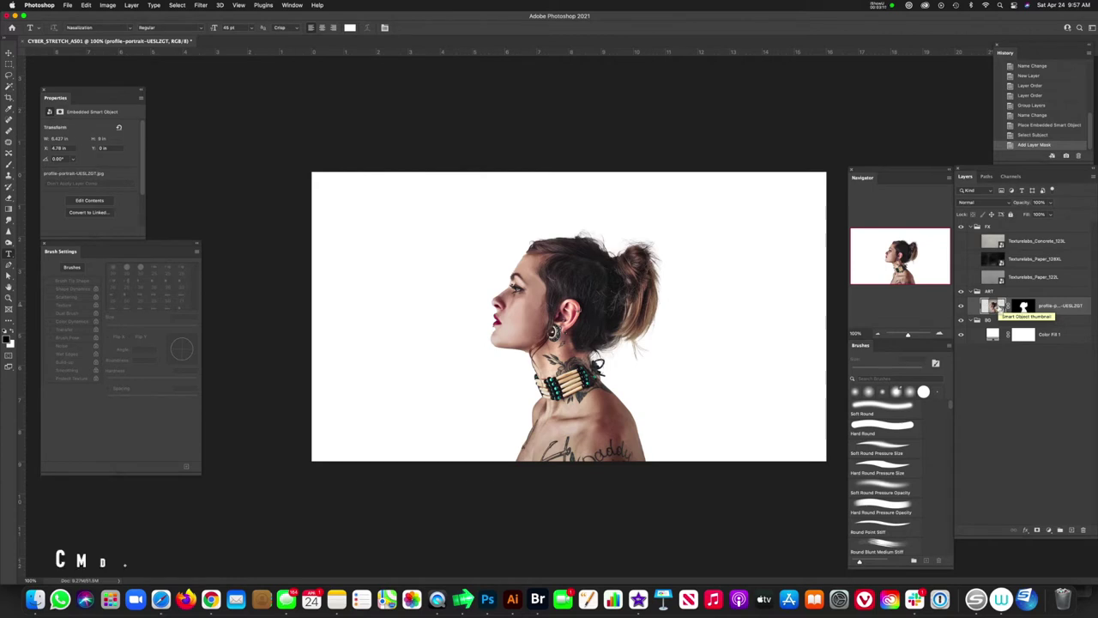
Duplicate the masked portrait layer and flip the copy horizontally.
key(super+j)
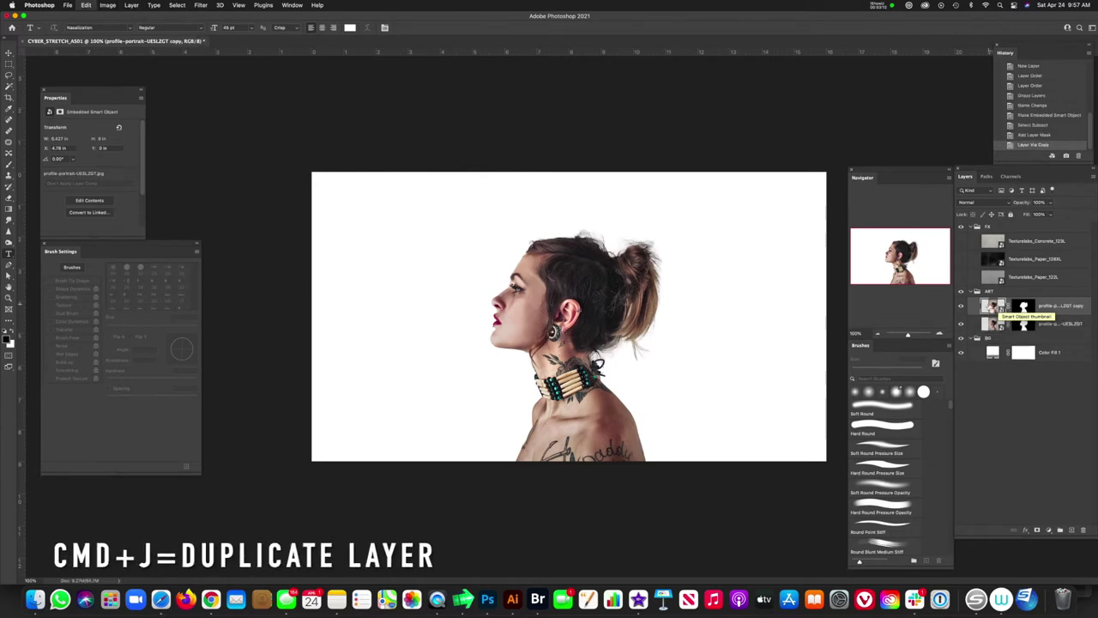
key(super+t)
right_click(661, 352)
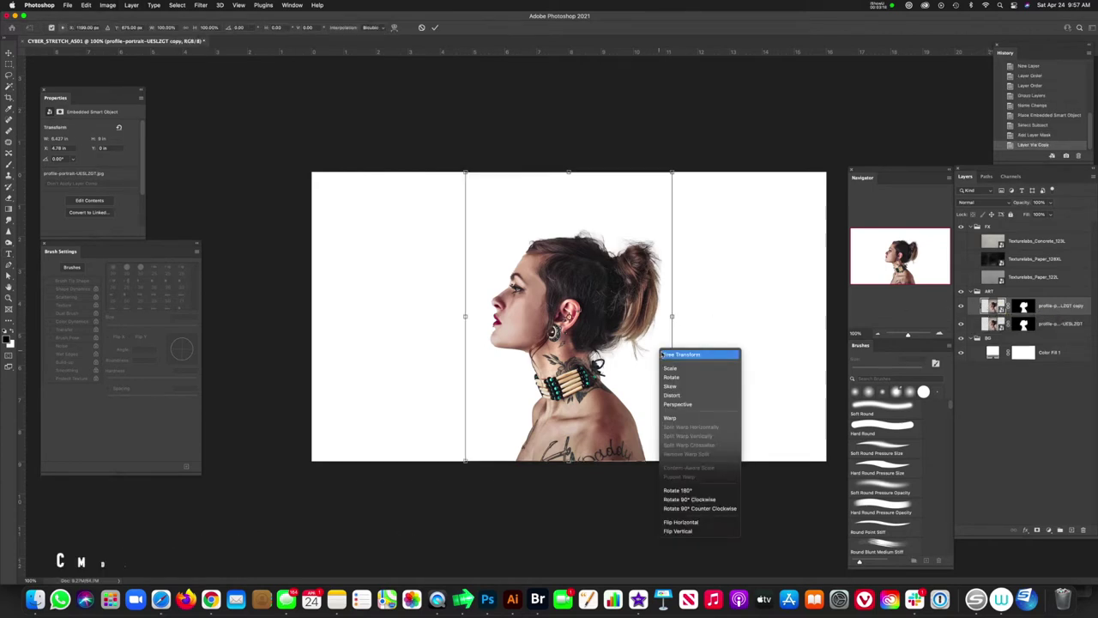
click(703, 523)
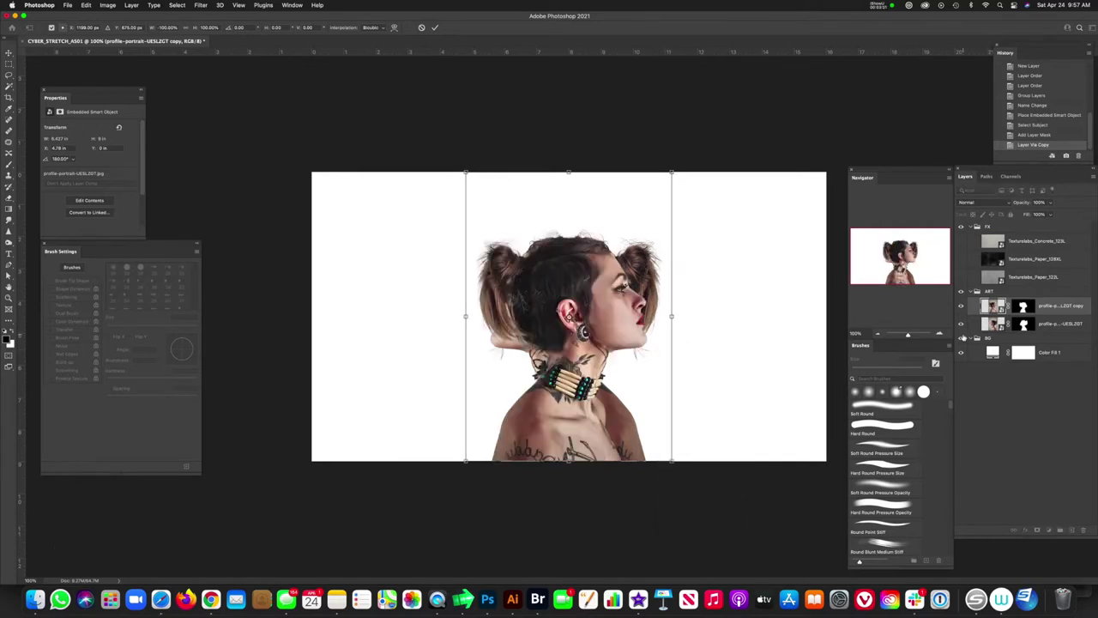
key(Return)
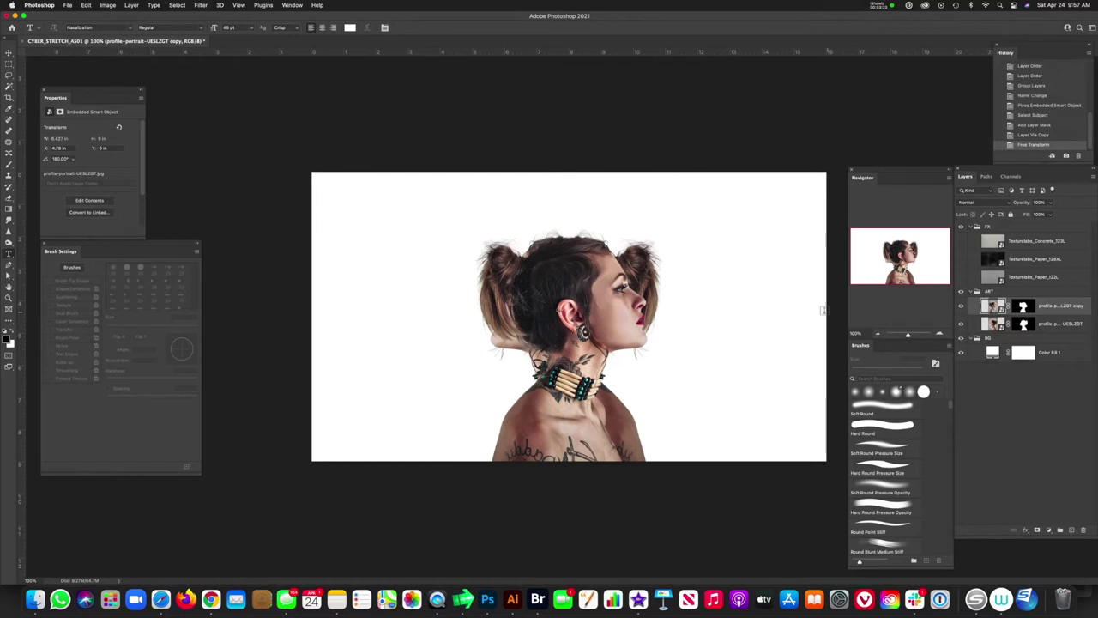
Position the flipped portrait at the canvas's left side and the original at its right side, and hide the original layer.
drag(734, 334, 581, 318)
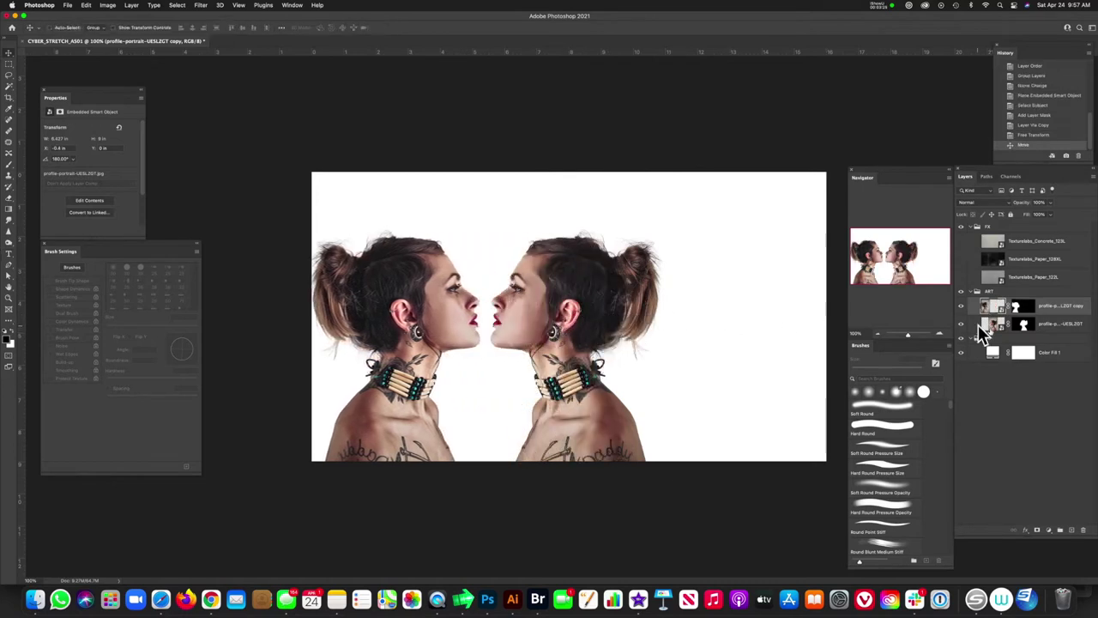
click(575, 326)
drag(599, 326, 747, 332)
click(401, 309)
drag(385, 306, 393, 305)
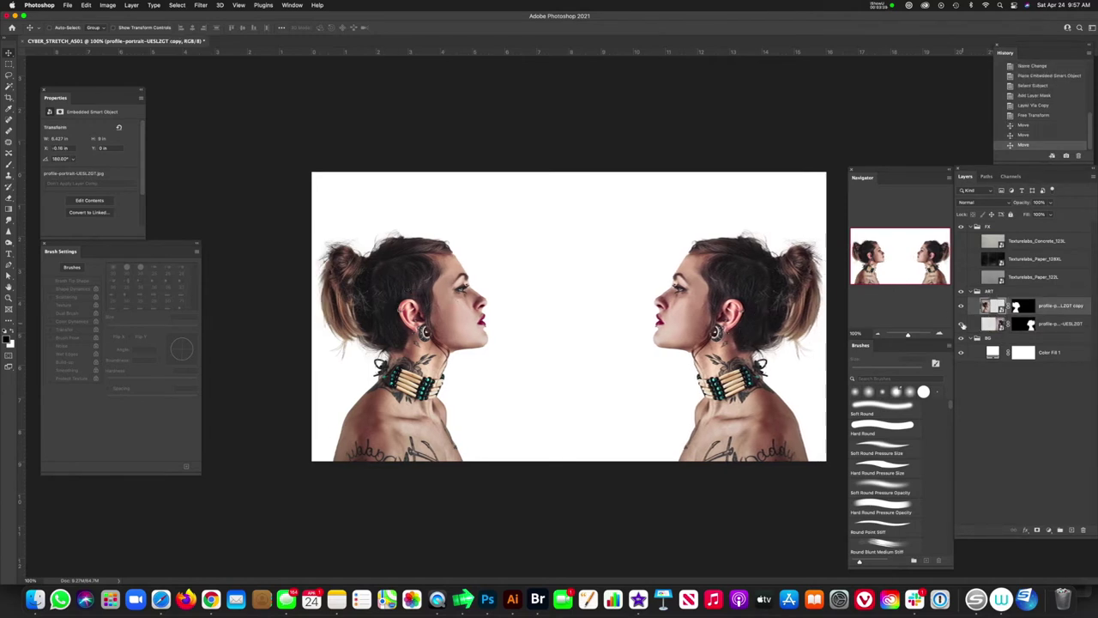
click(961, 325)
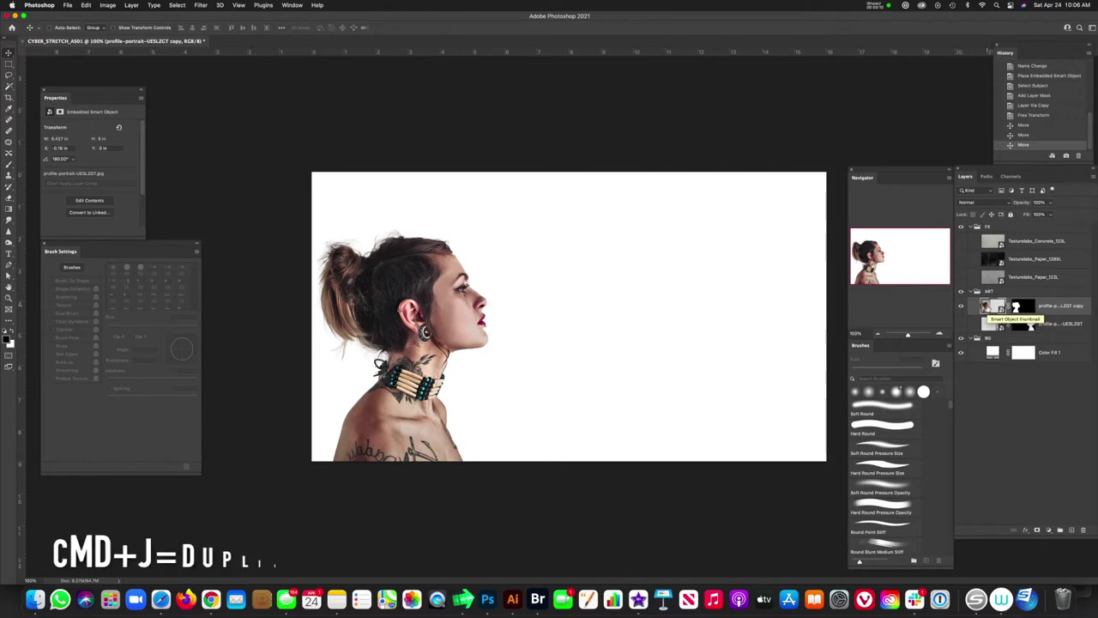
Rasterize a new duplicate of the flipped portrait and hide the smart object copy beneath it.
key(super+j)
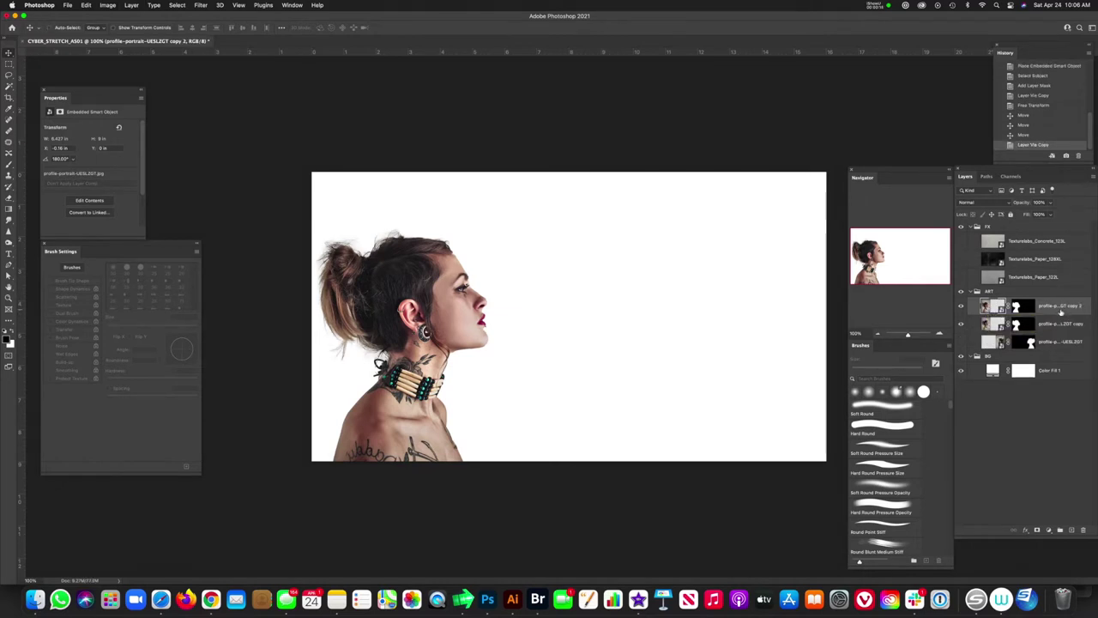
right_click(1056, 312)
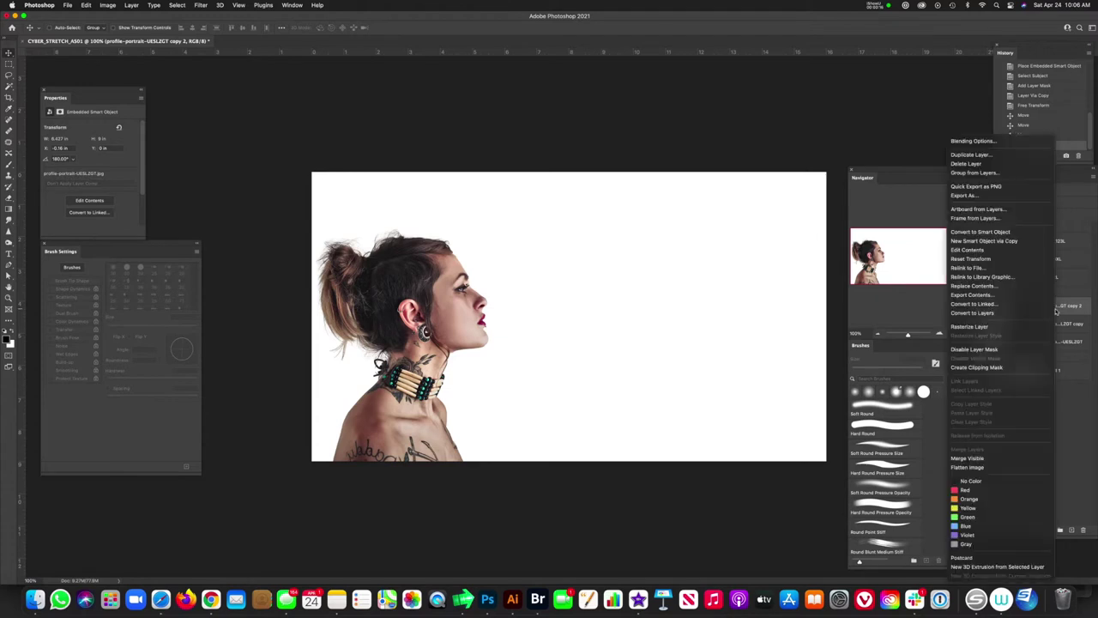
click(1005, 329)
click(980, 326)
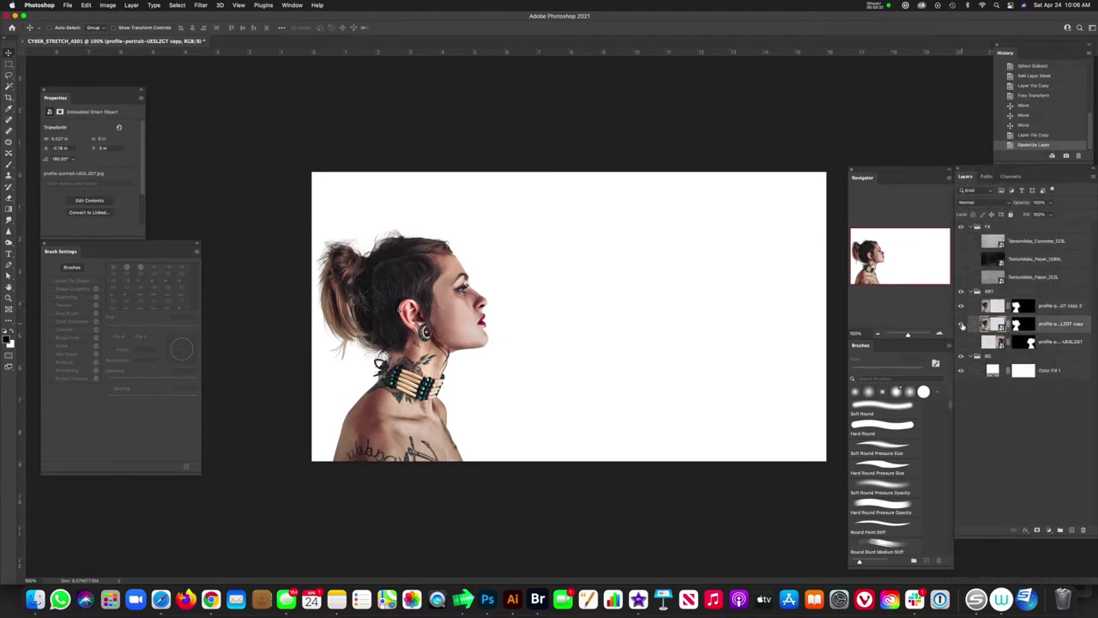
Apply the layer mask of the rasterized portrait copy and move the figure right to about X 6.58 in.
click(986, 307)
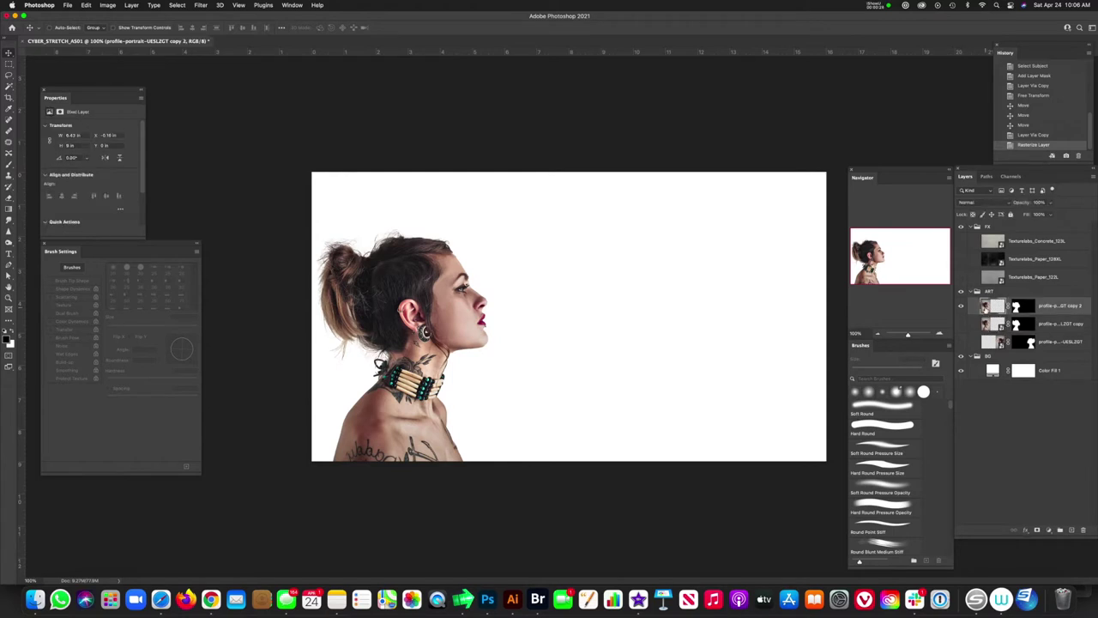
right_click(1020, 306)
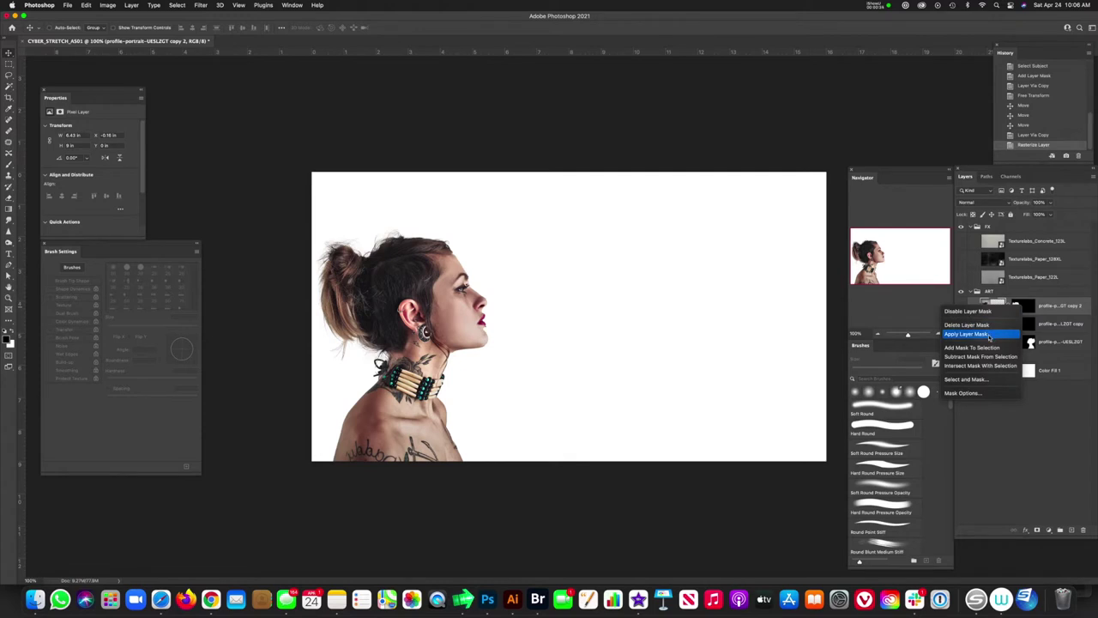
click(989, 334)
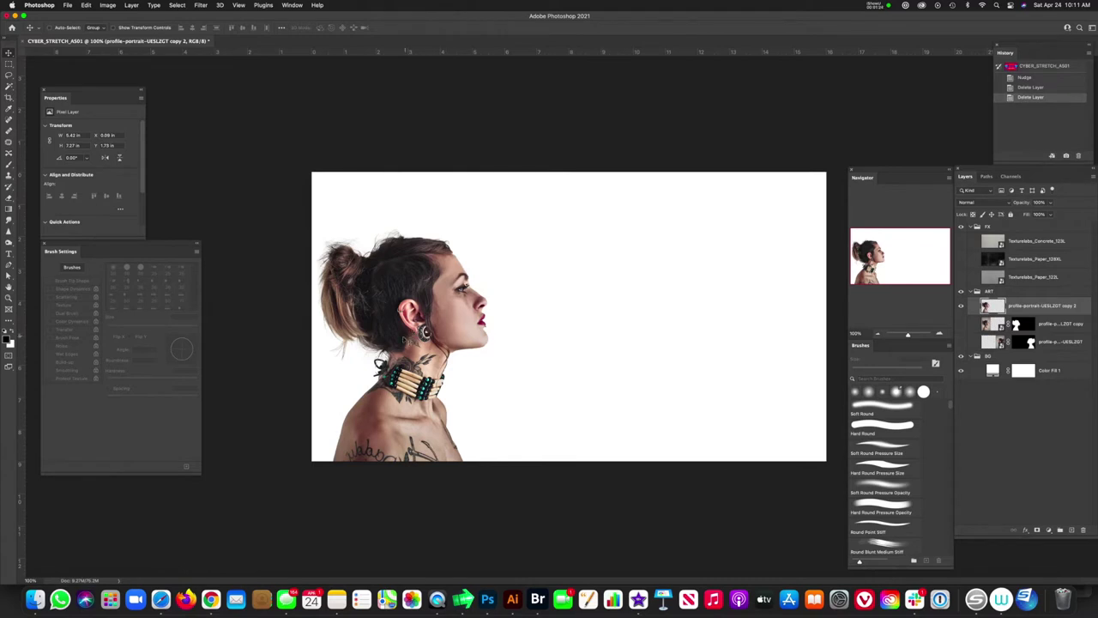
drag(431, 334, 641, 334)
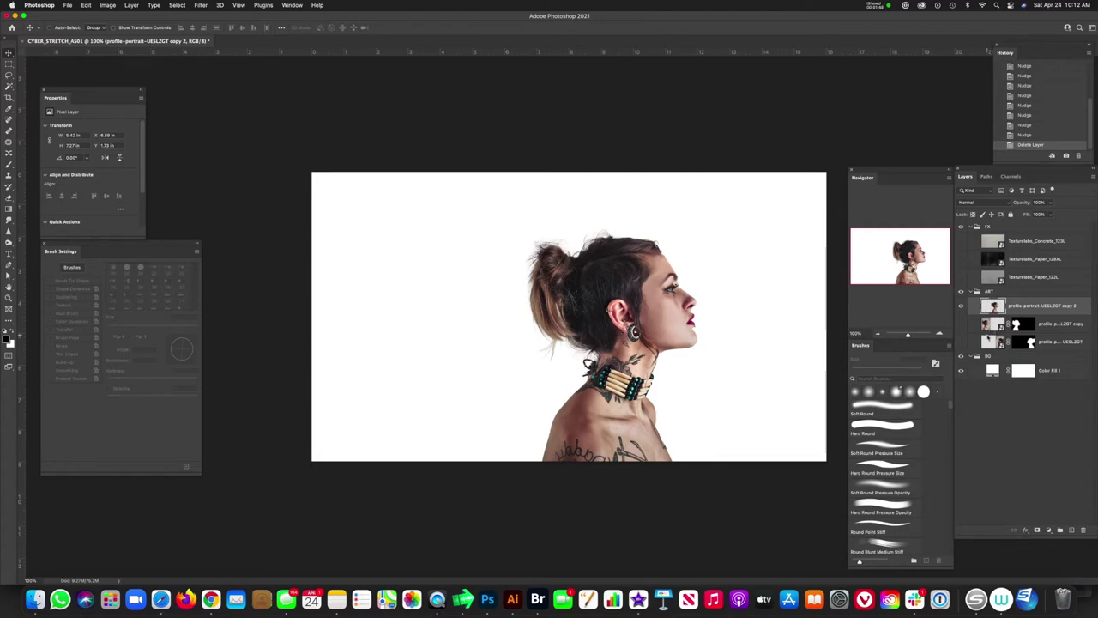
Stretch the portrait leftward with repeated nudged duplicates up to copy 50, and merge the duplicates into one layer.
key(alt+Right)
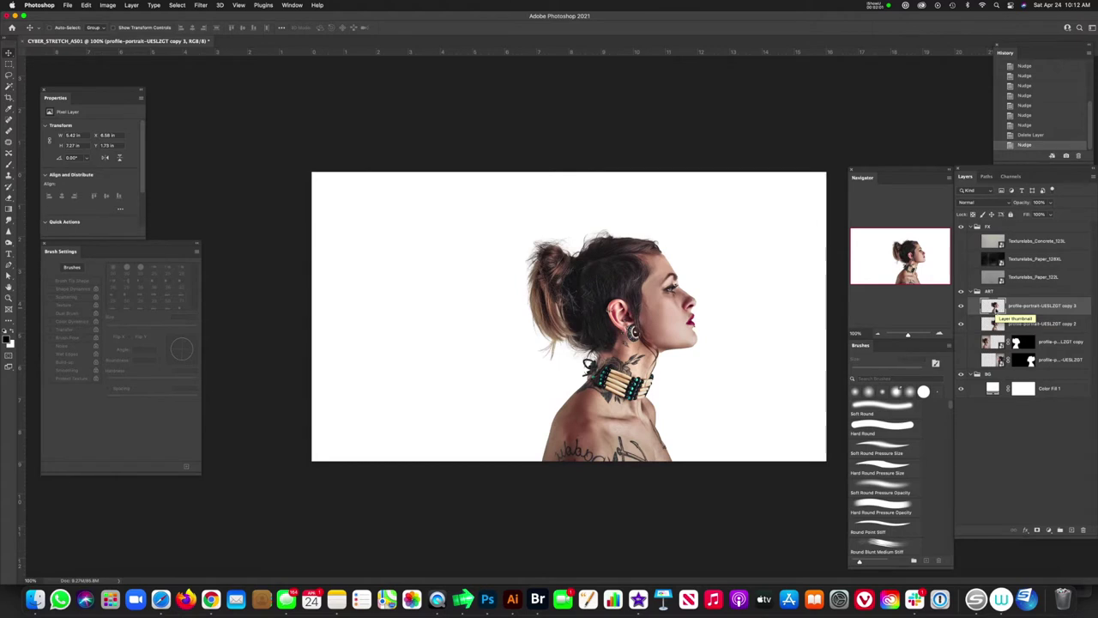
key(alt+Left)
key(alt+Left)
key(alt+Left)
key(alt+Left)
key(alt+Left)
key(alt+Left)
key(alt+Left)
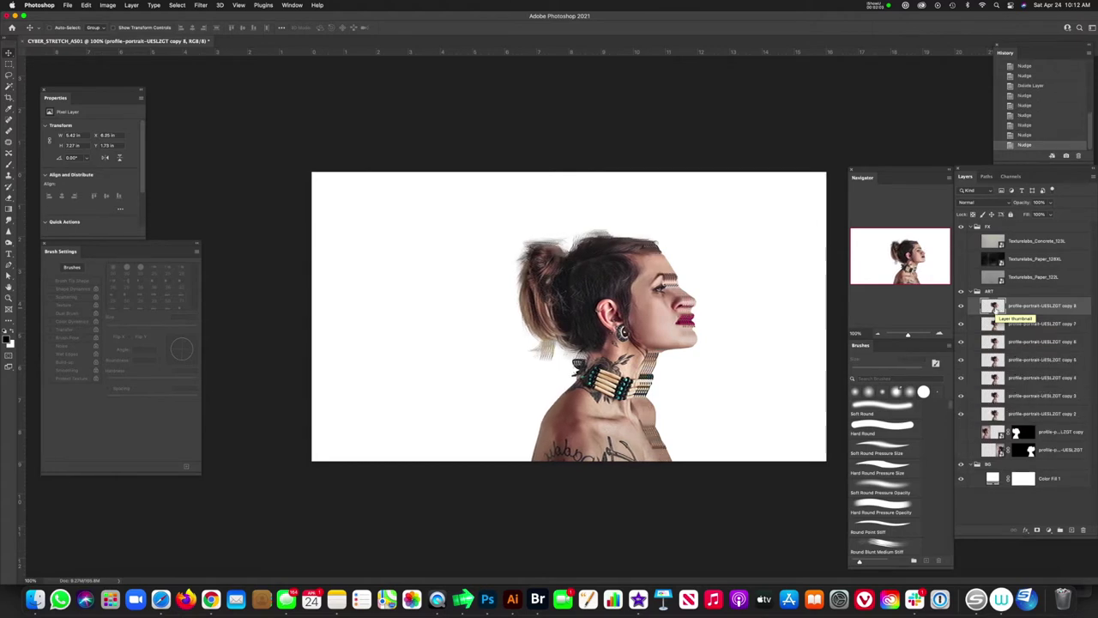
key(alt+Left)
key(alt+Left)
key(alt+Left)
key(alt+Left)
key(alt+Left)
key(alt+Left)
key(alt+Left)
key(alt+Left)
key(alt+Left)
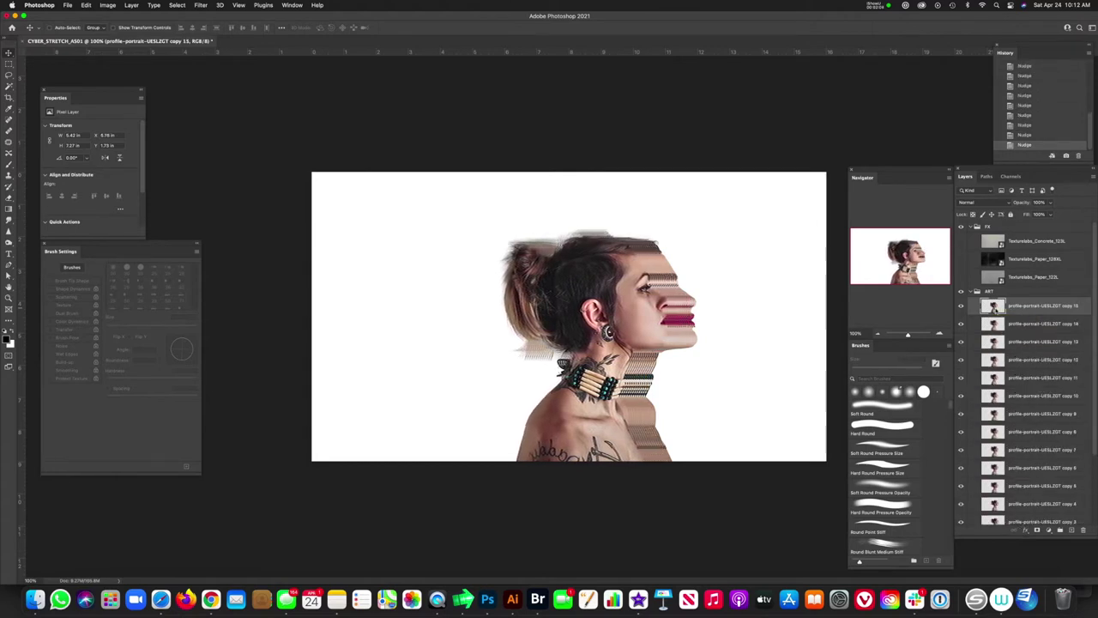
key(alt+Left)
key(alt+Left)
key(alt+Left)
key(alt+Left)
key(alt+Left)
key(alt+Left)
key(alt+Left)
key(alt+Left)
key(alt+Left)
key(alt+Left)
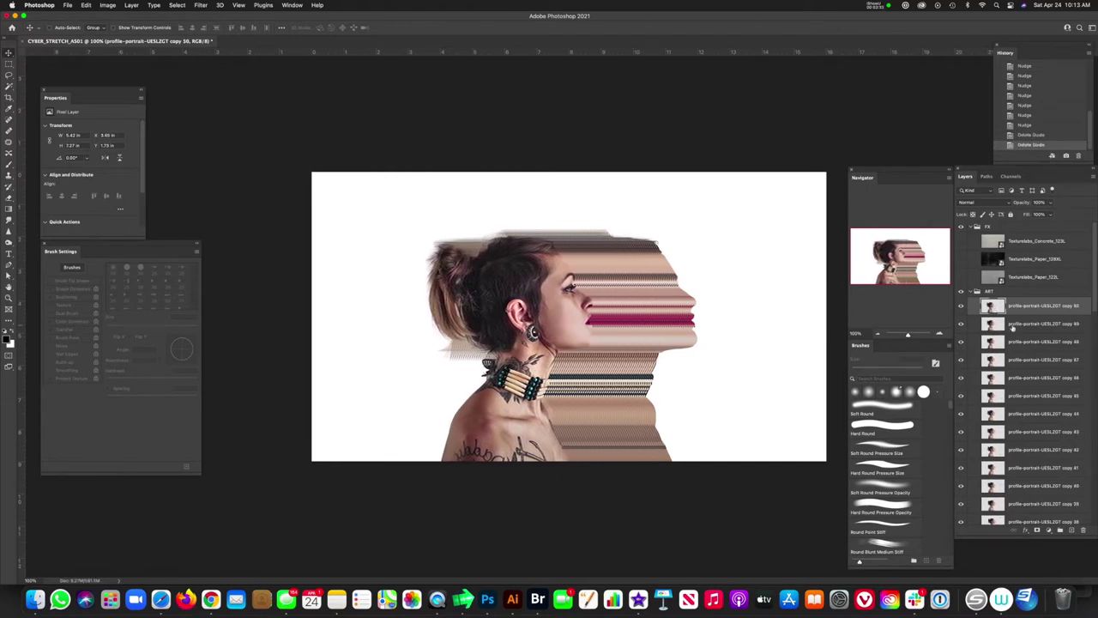
scroll(995, 321, down, 5)
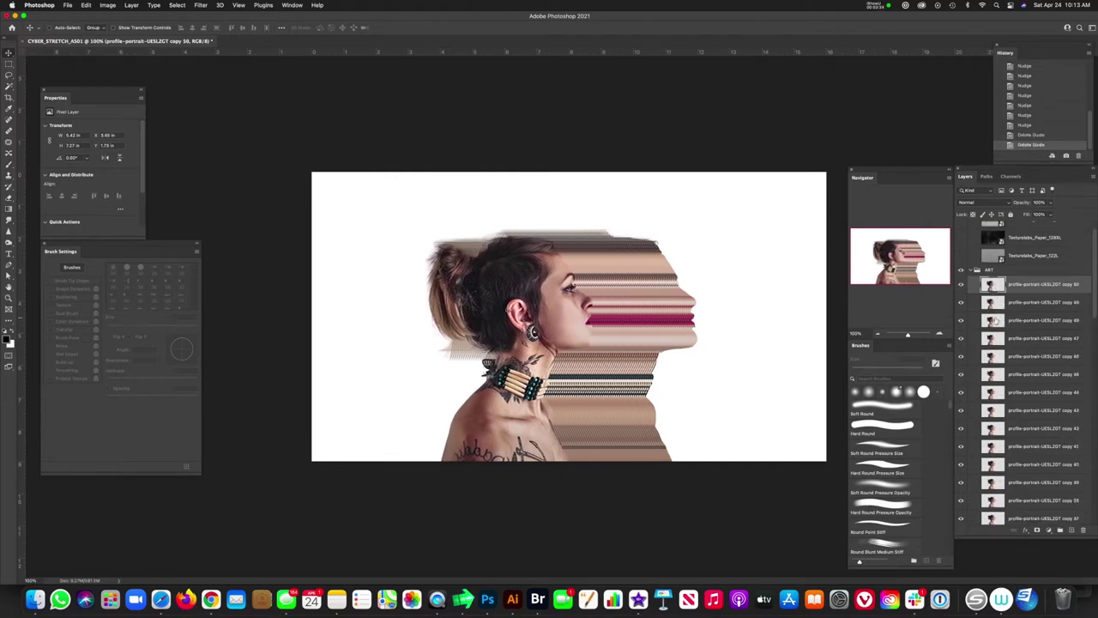
scroll(996, 340, down, 20)
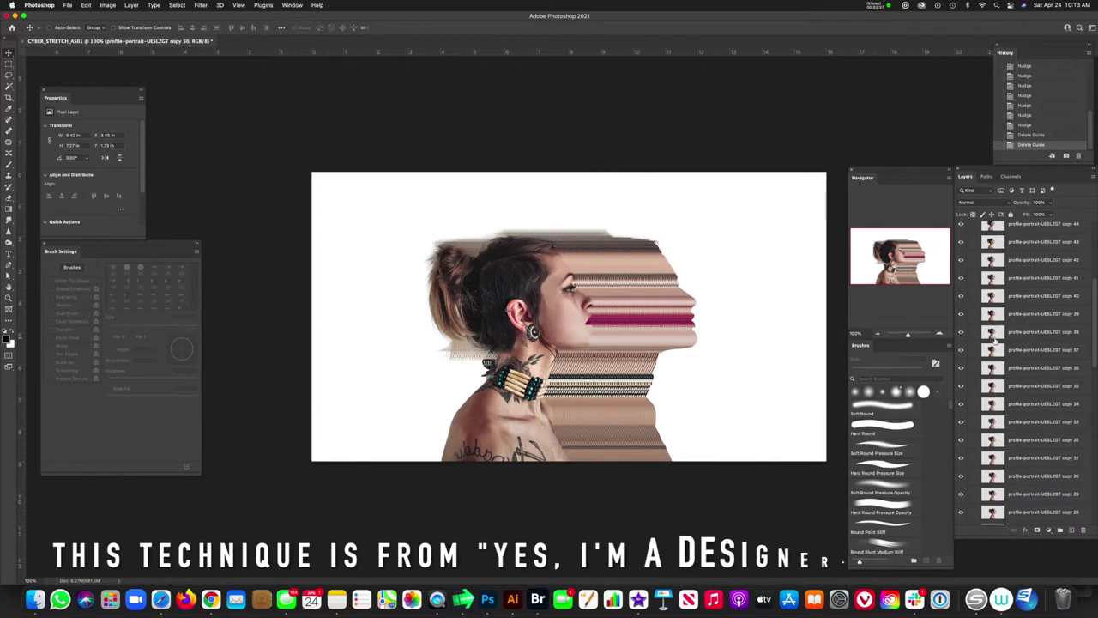
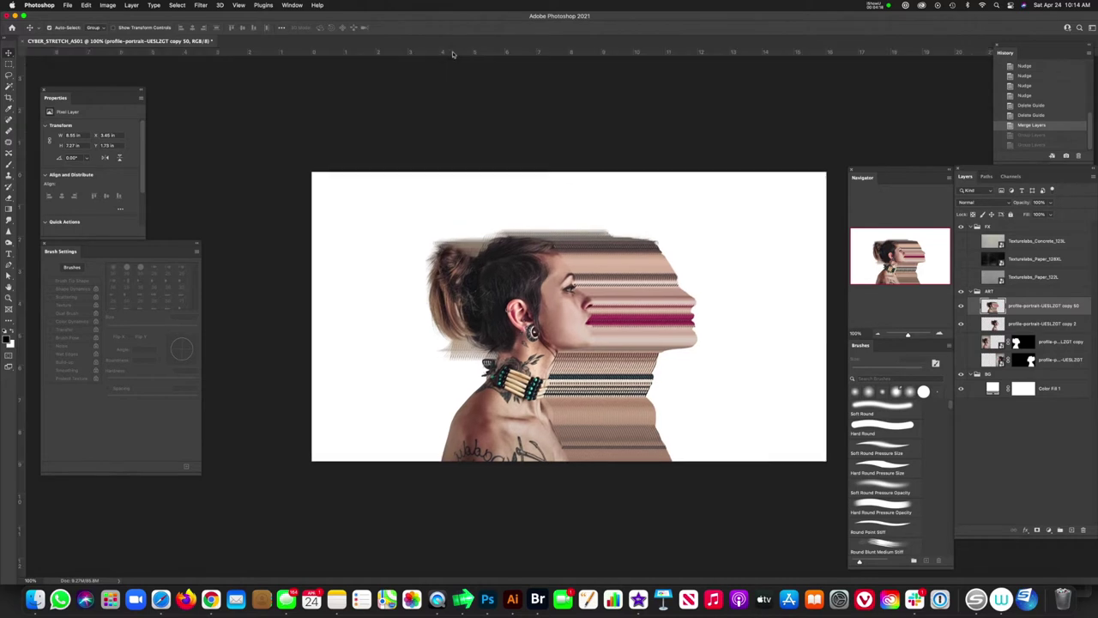
Place a vertical guide through the stretched face at about 9 in and copy a thin full-height strip along it to a new layer.
key(super+r)
drag(21, 251, 604, 273)
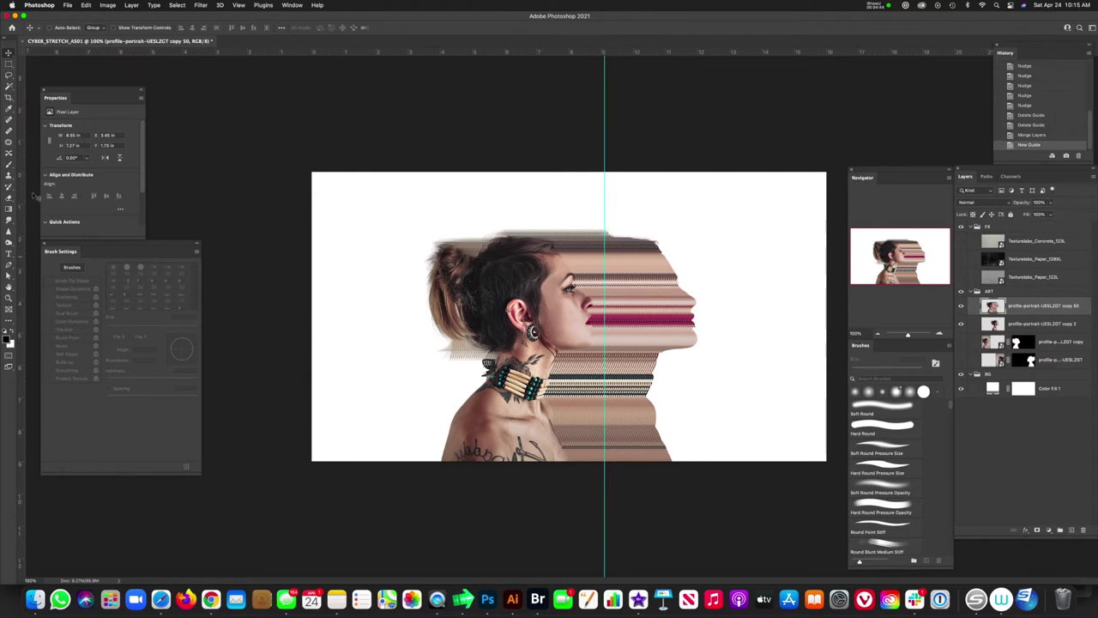
click(9, 66)
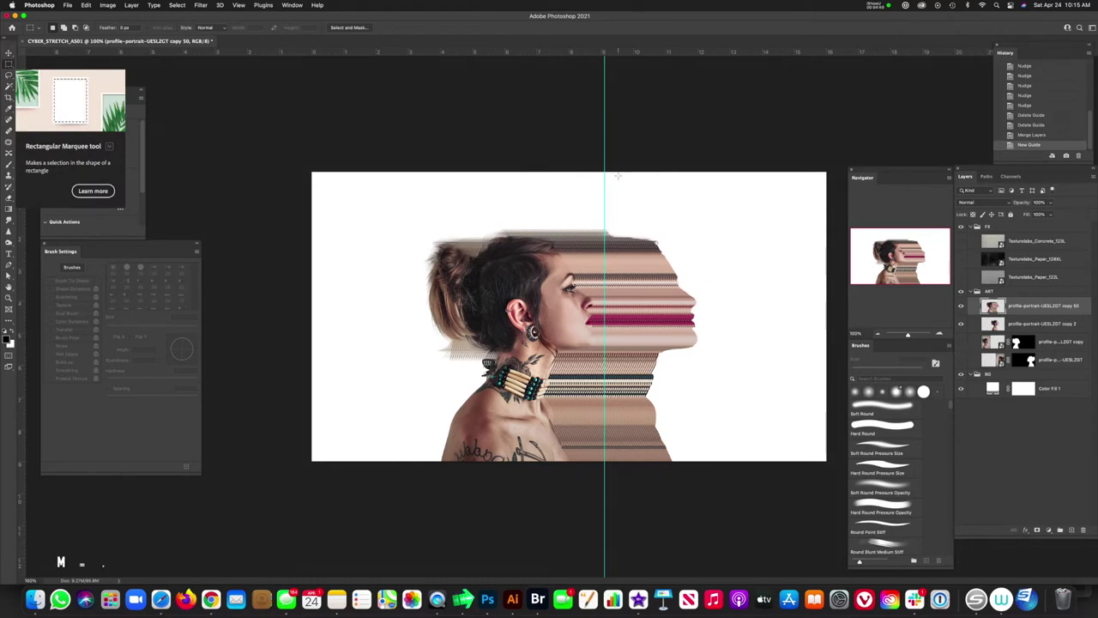
drag(604, 172, 604, 464)
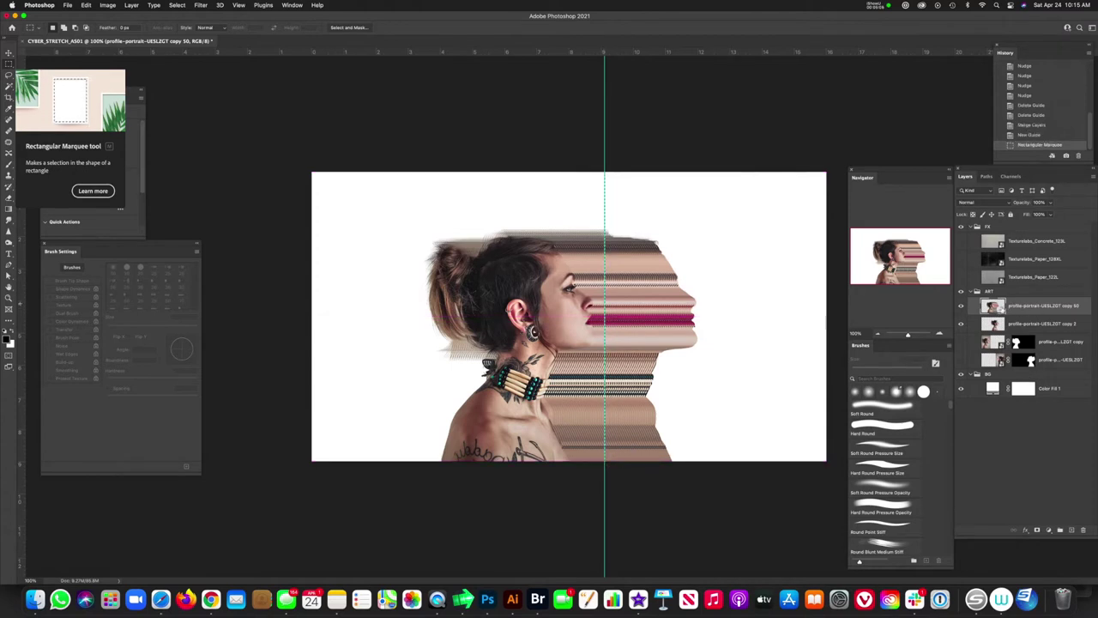
key(super+j)
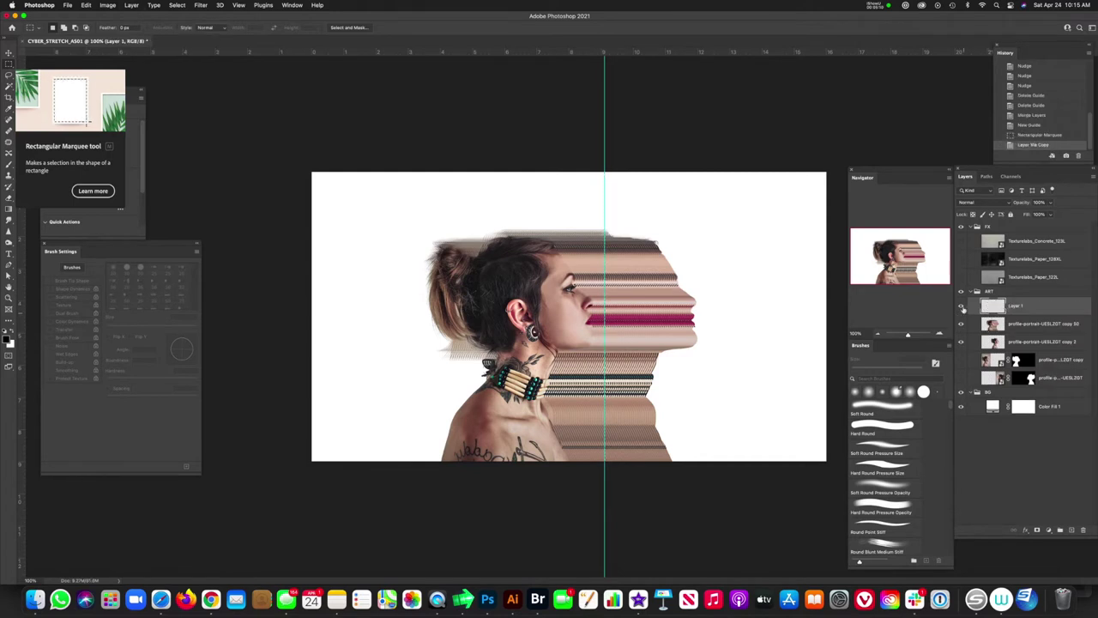
Hide both portrait layers and the guide, and stretch the thin strip on Layer 1 into horizontal streaks about 15.7 in wide.
click(961, 323)
click(962, 341)
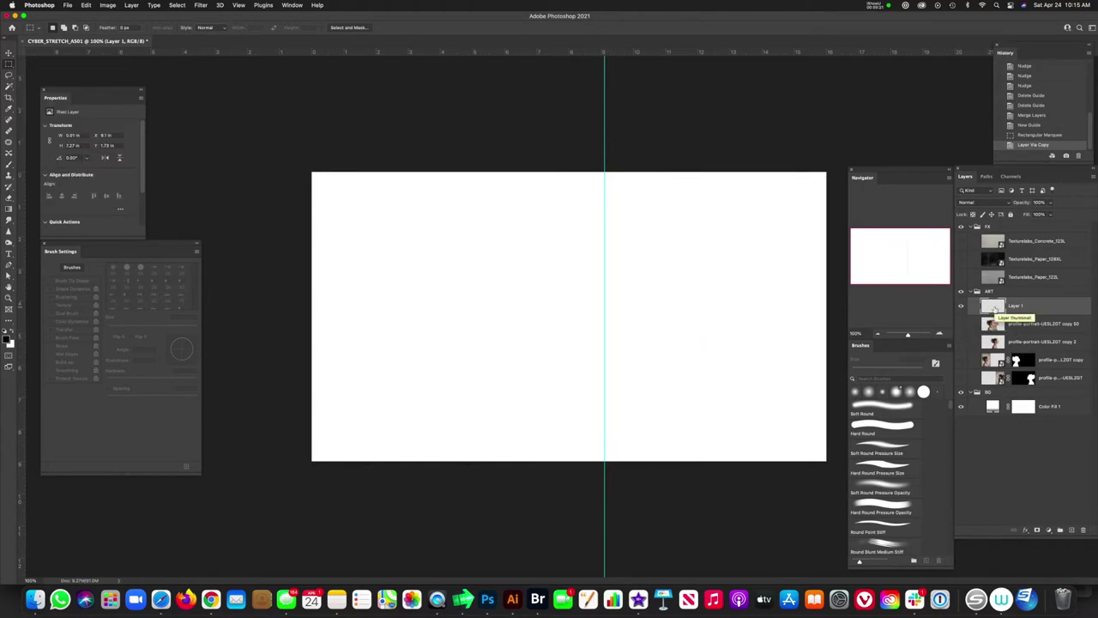
key(super+semicolon)
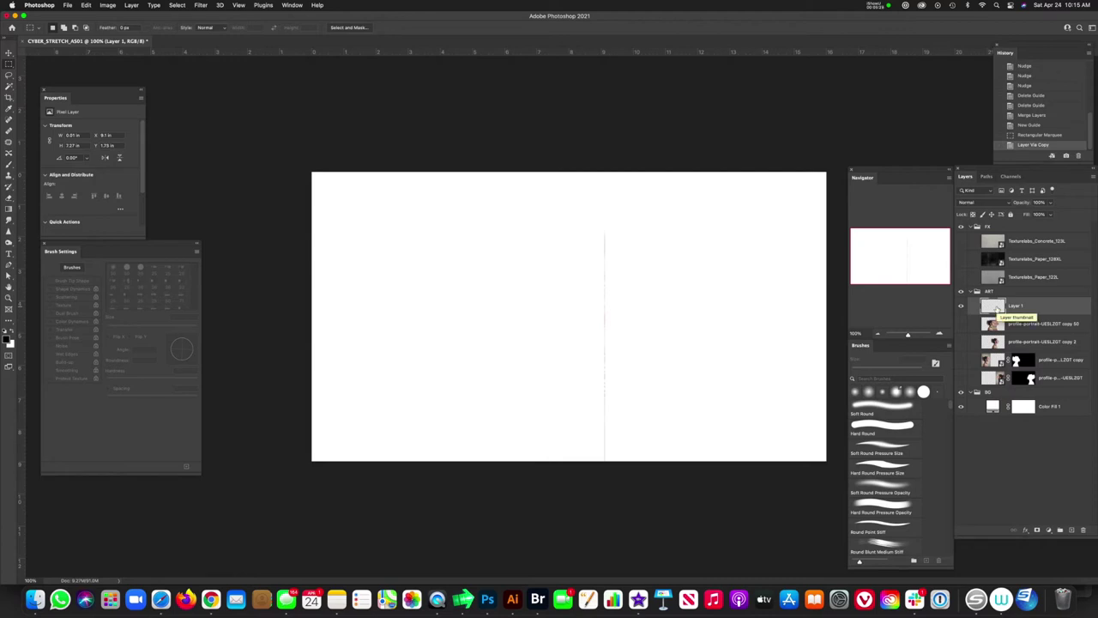
key(super+t)
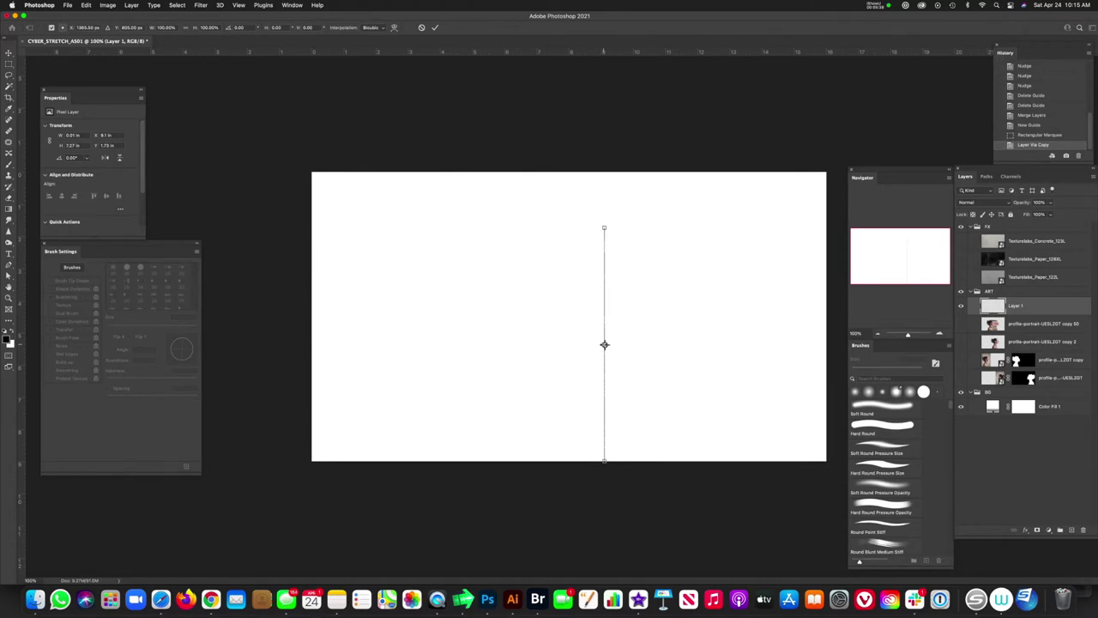
drag(604, 344, 351, 345)
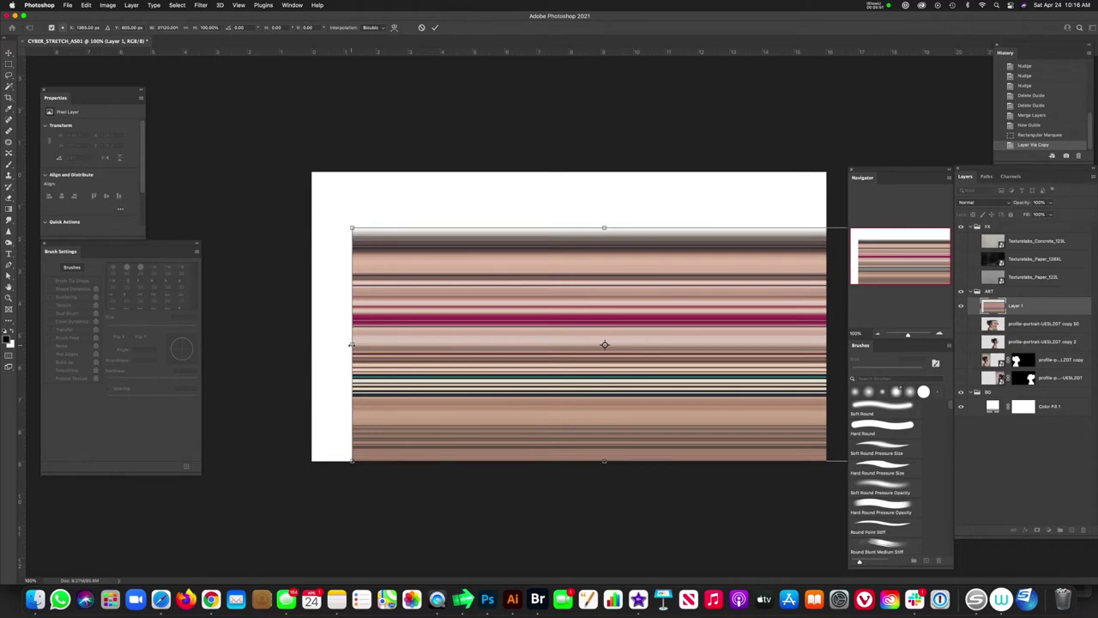
key(Return)
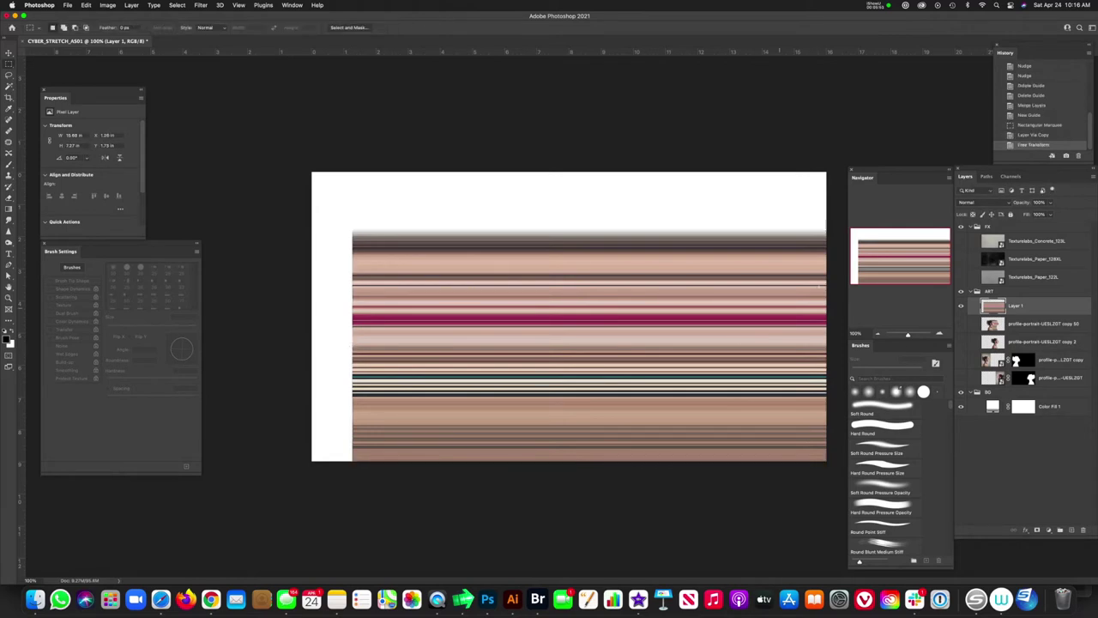
Bring the rasterized portrait copy 2 into view above the streak layer and move the figure left to about X -2.5 in.
click(992, 326)
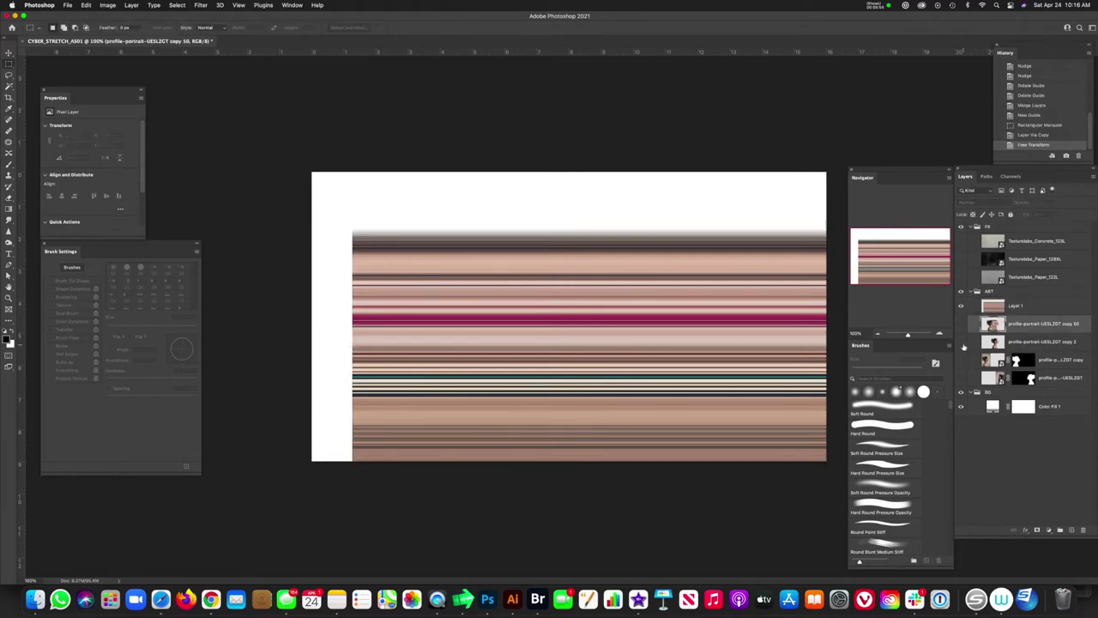
click(993, 344)
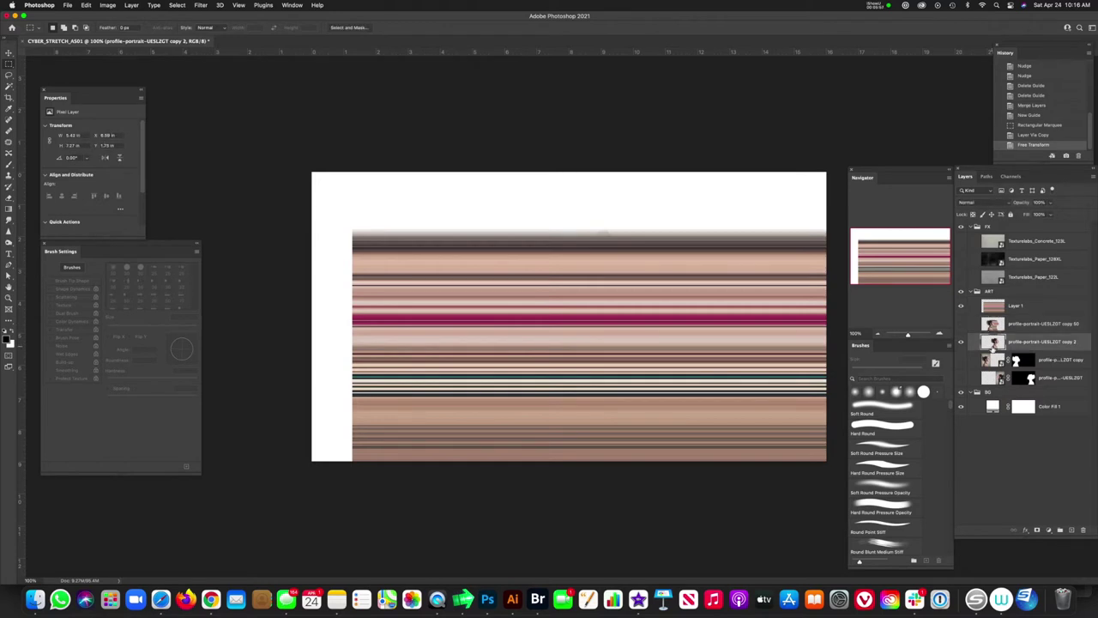
drag(993, 343, 992, 302)
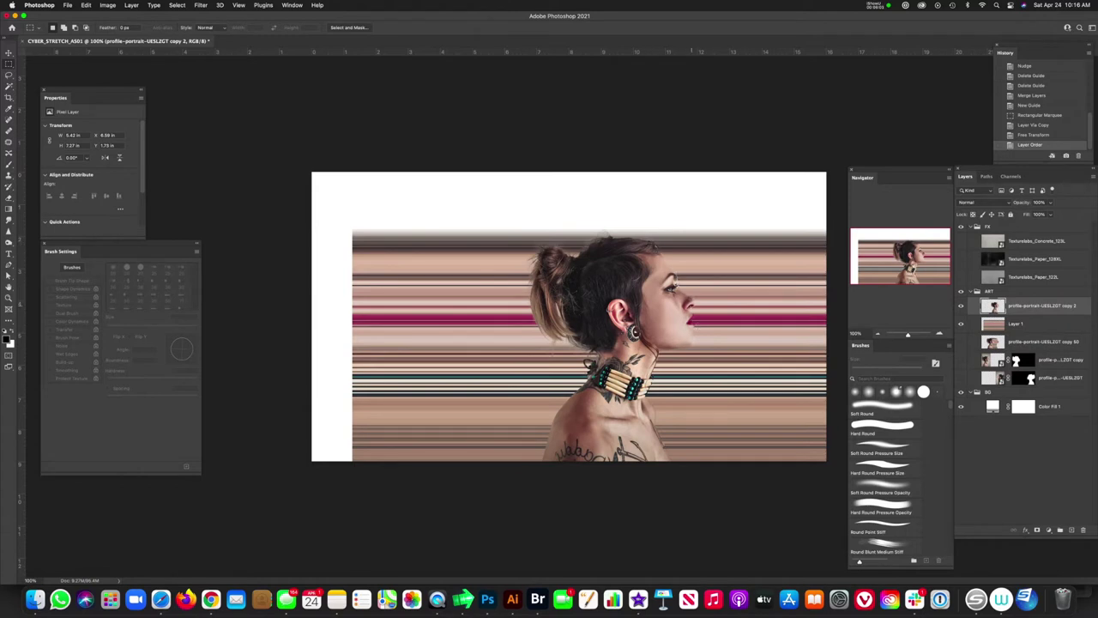
key(v)
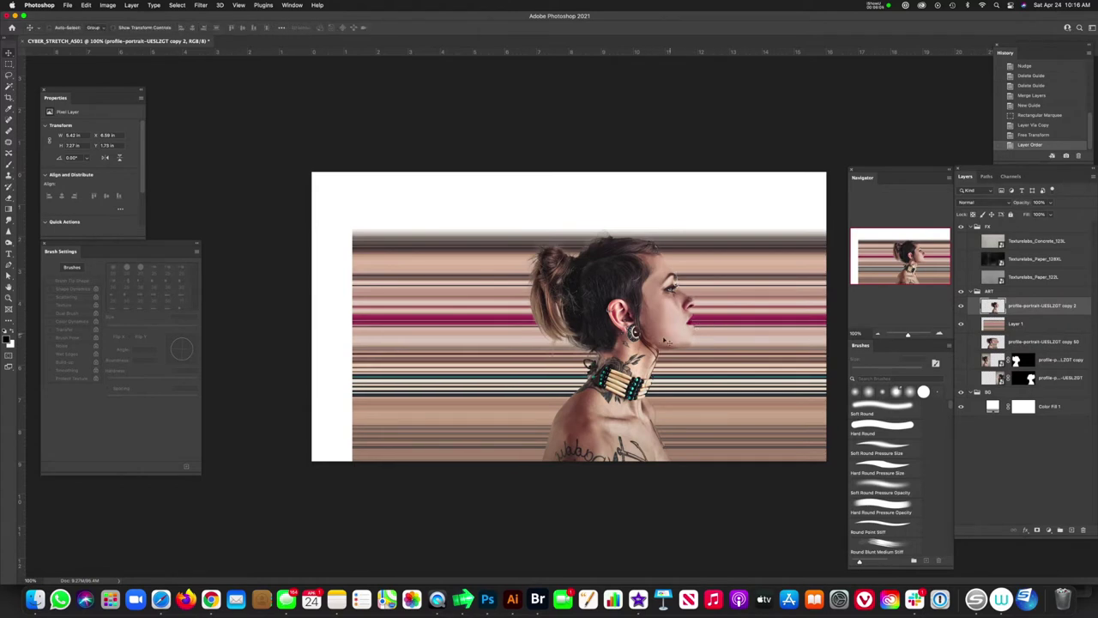
drag(675, 337, 376, 327)
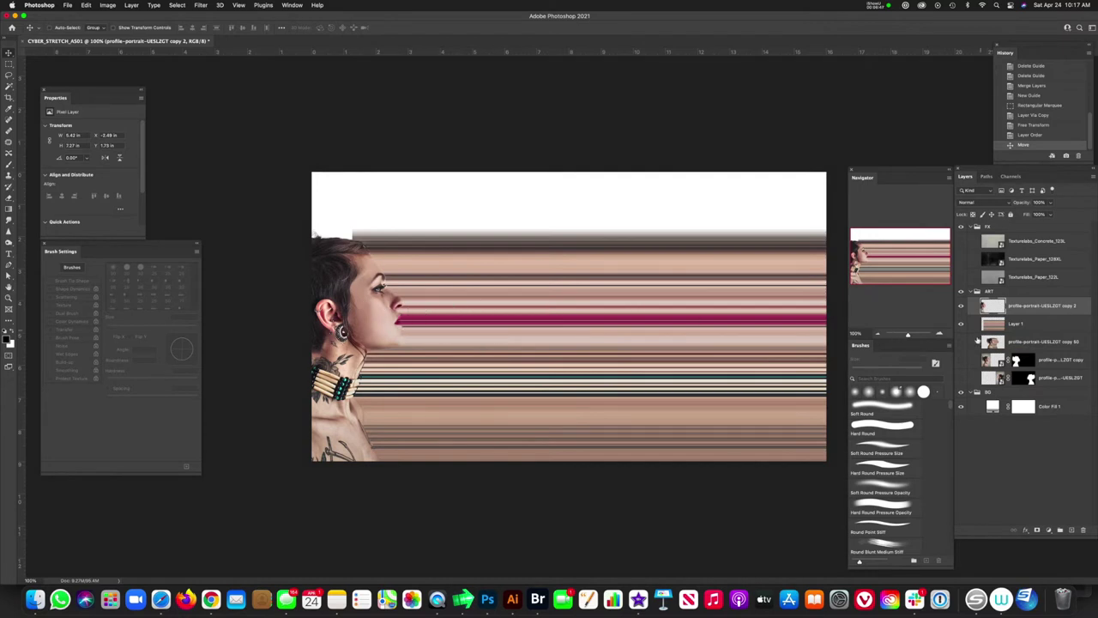
Move both masked smart object portraits above the streak layer, show them facing each other, and hide the rasterized portrait copy 2.
drag(995, 378, 999, 306)
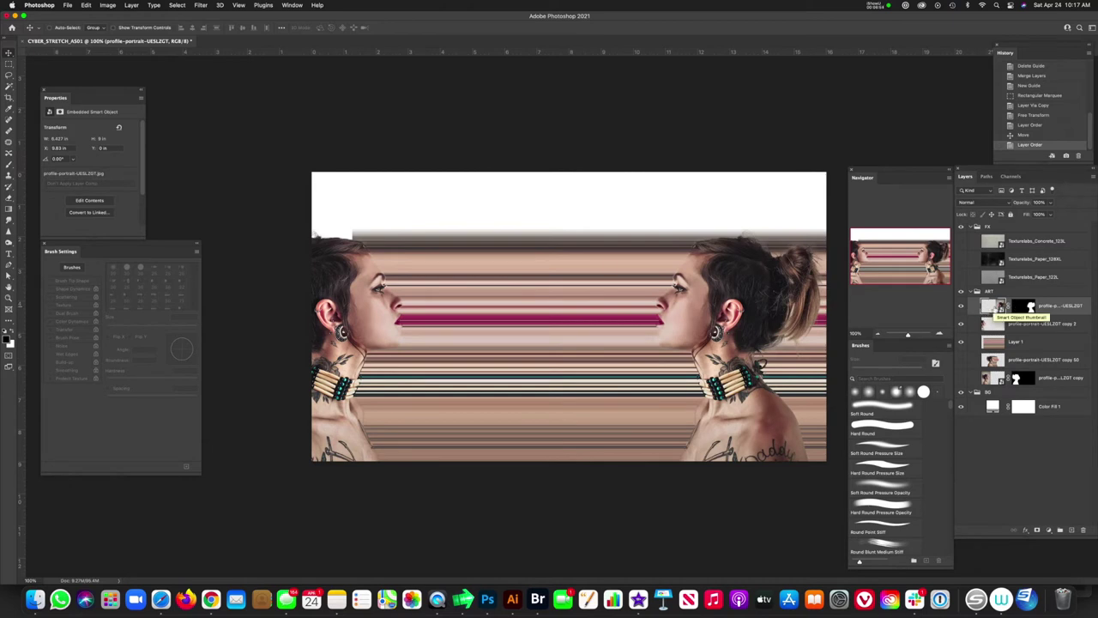
click(994, 327)
click(995, 379)
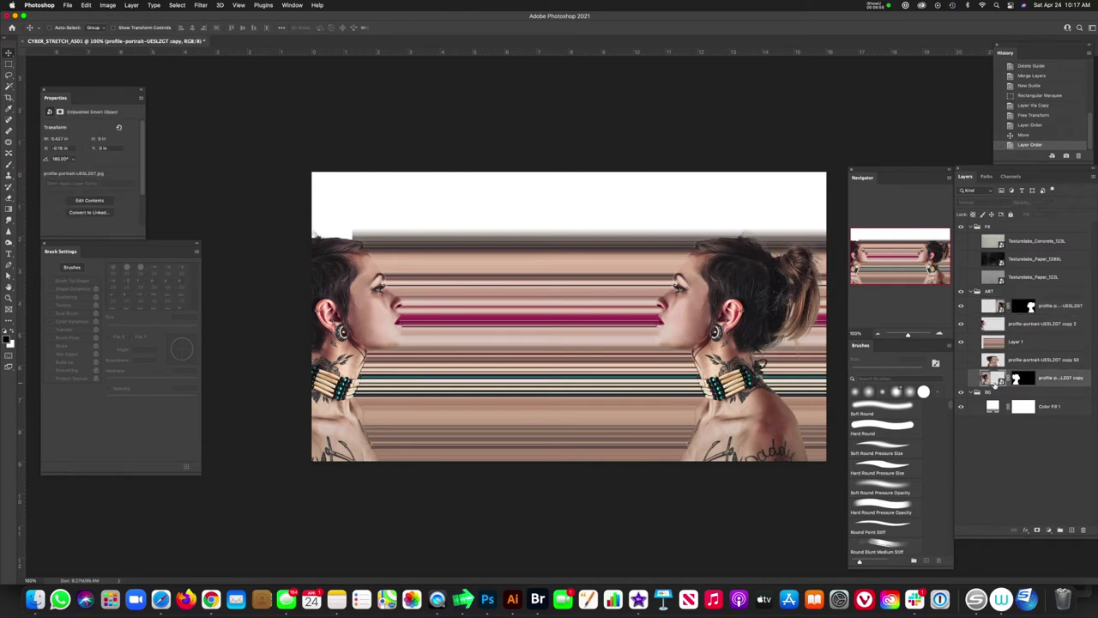
drag(995, 379, 991, 300)
click(986, 342)
click(993, 311)
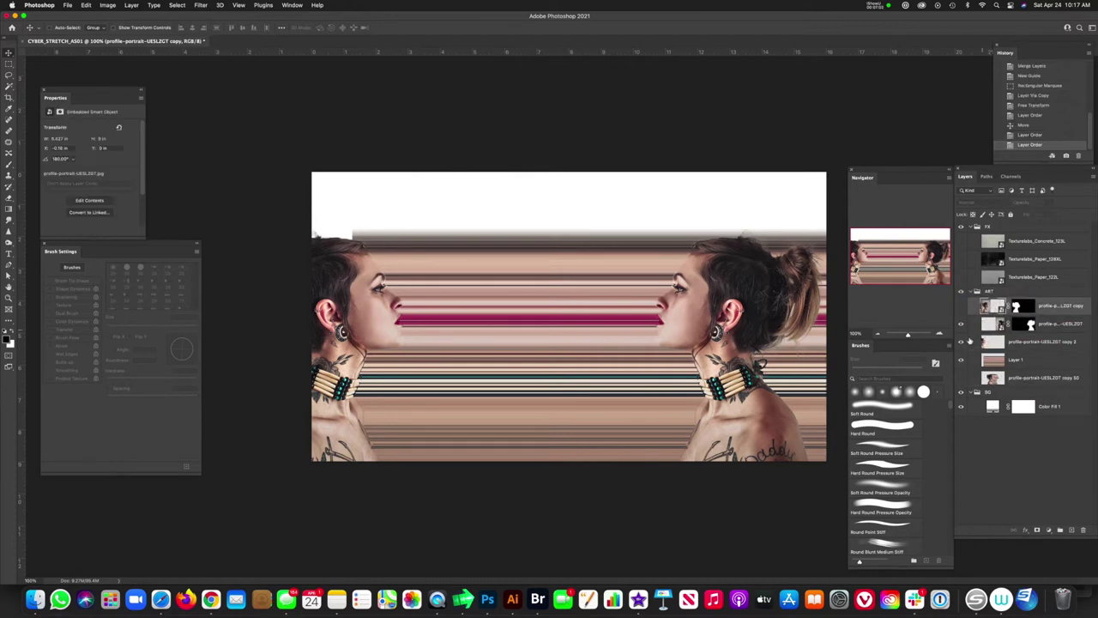
click(960, 344)
click(960, 306)
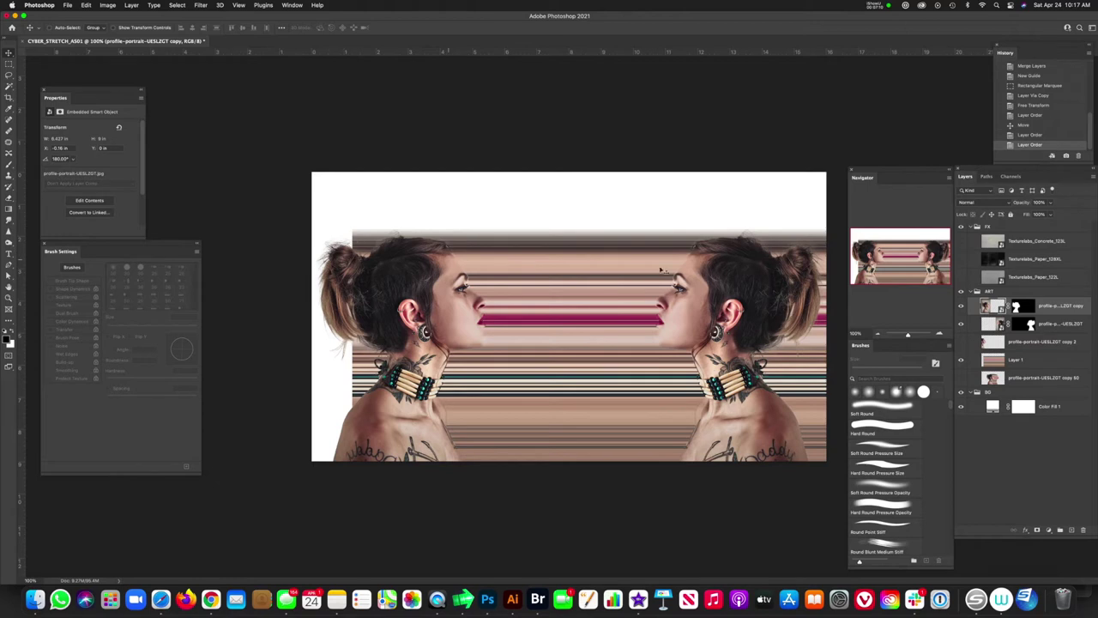
Nudge the masked left-facing portrait slightly left, closer to the opposite portrait.
click(997, 324)
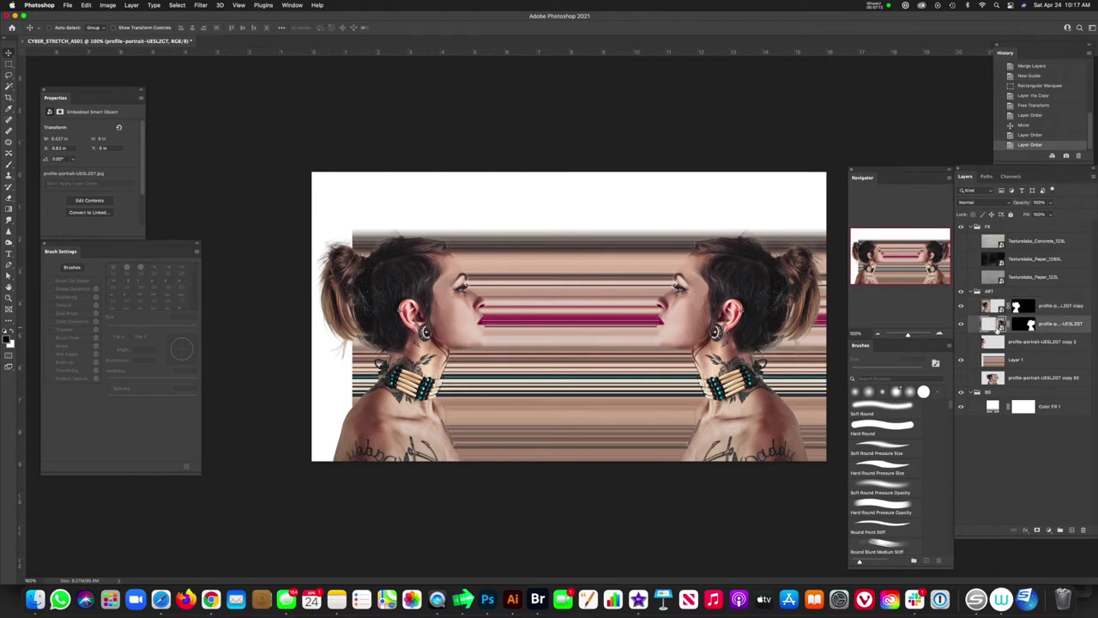
key(shift+Left)
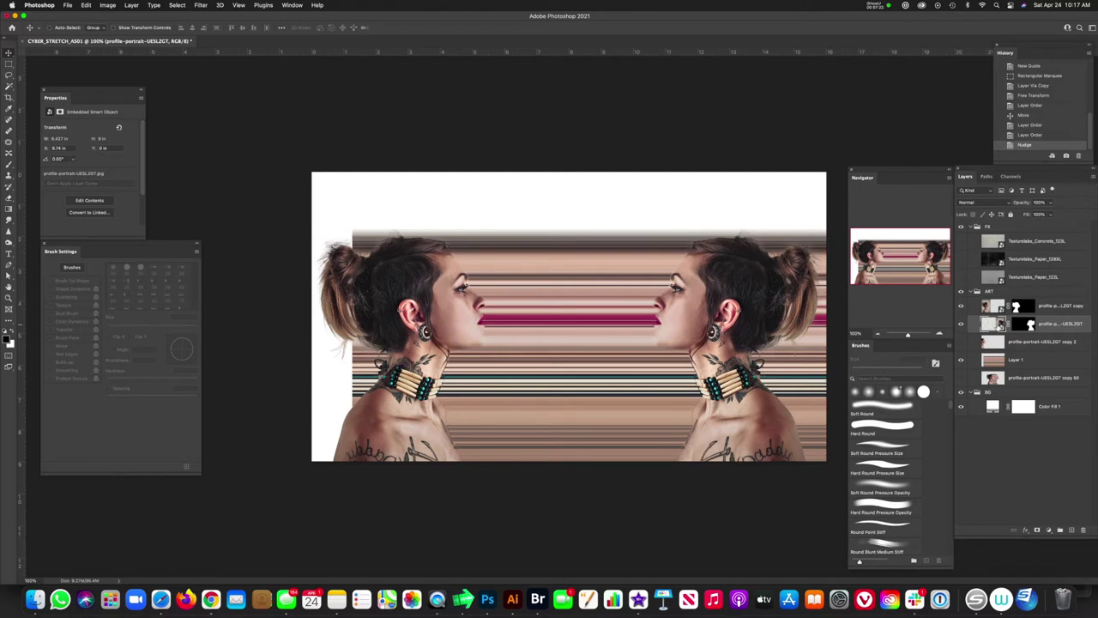
click(992, 307)
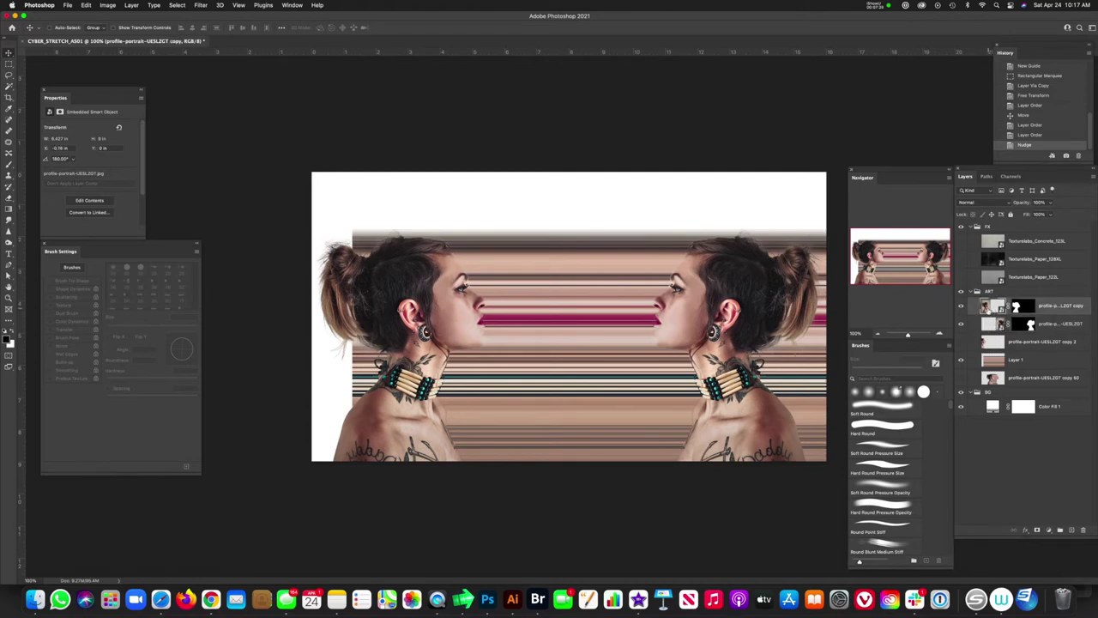
Duplicate the left-facing portrait and hide the copy as a backup at the end of the ART group.
click(991, 324)
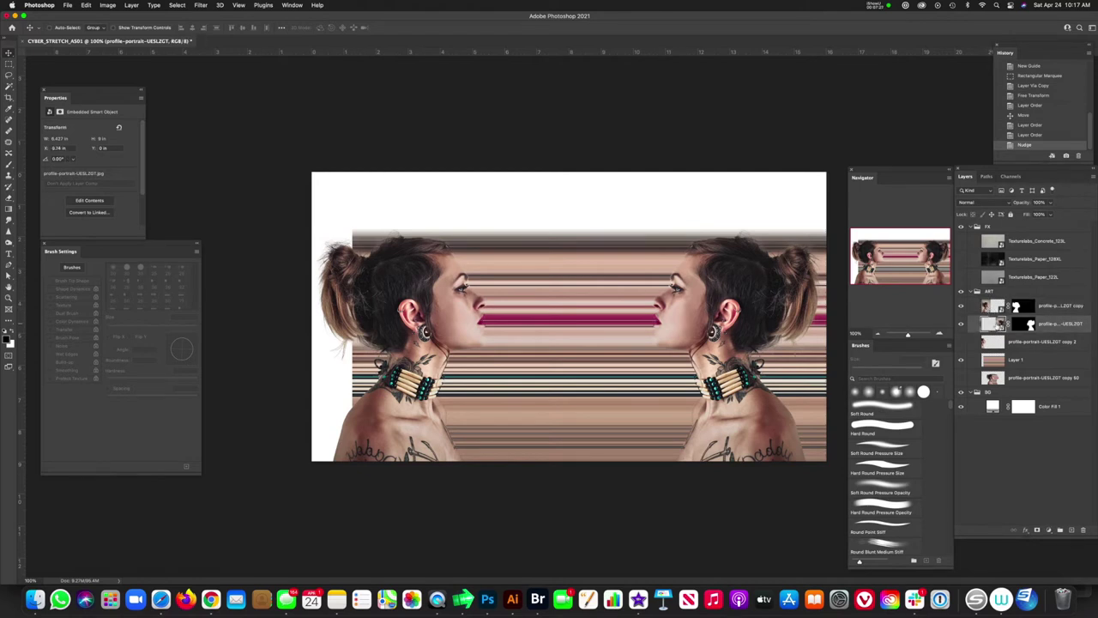
key(super+j)
drag(997, 328, 991, 404)
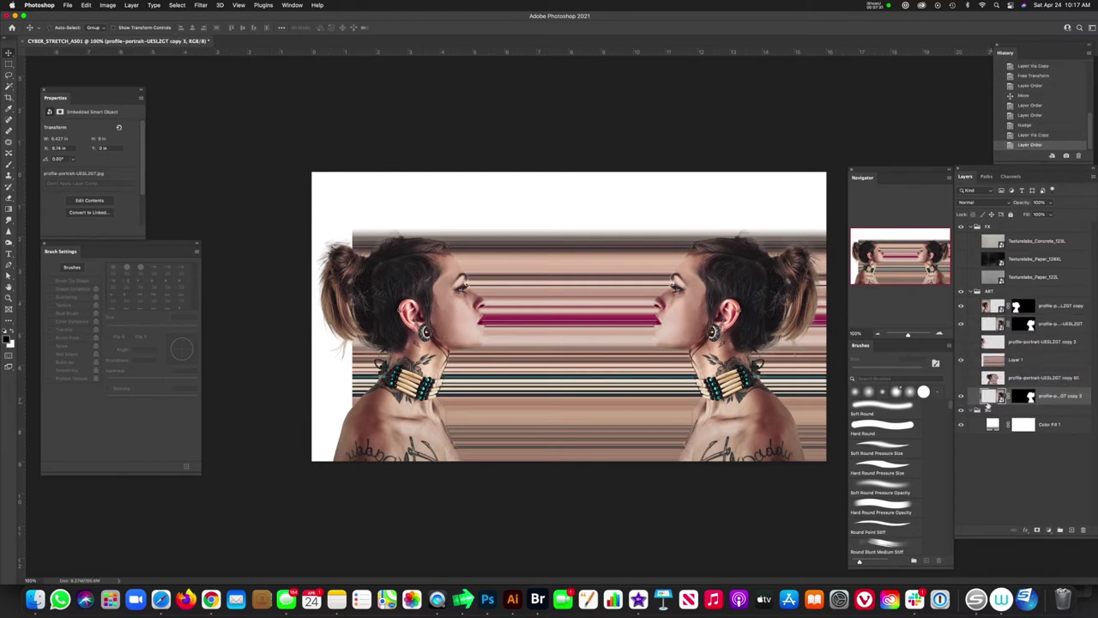
click(960, 396)
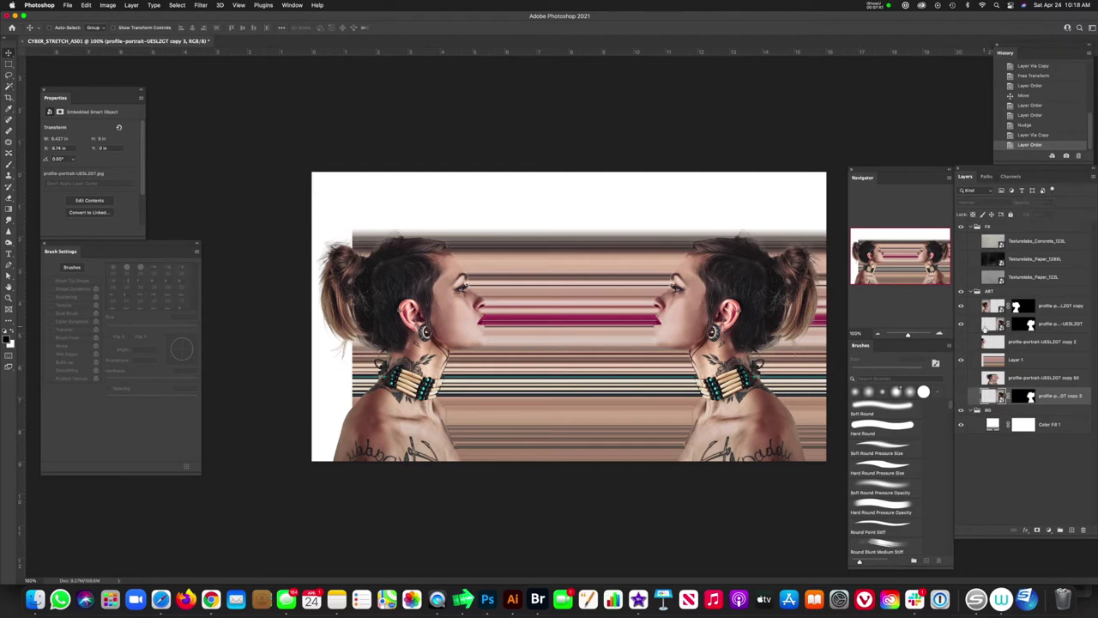
Convert each of the two masked, facing portraits to its own new smart object.
click(994, 323)
click(995, 306)
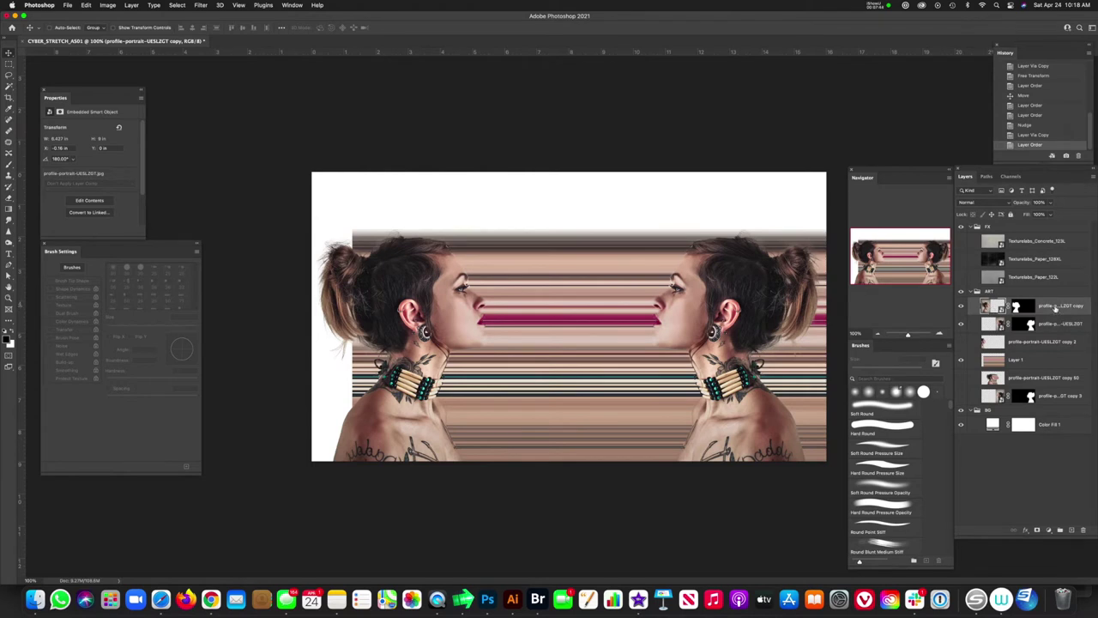
right_click(1056, 306)
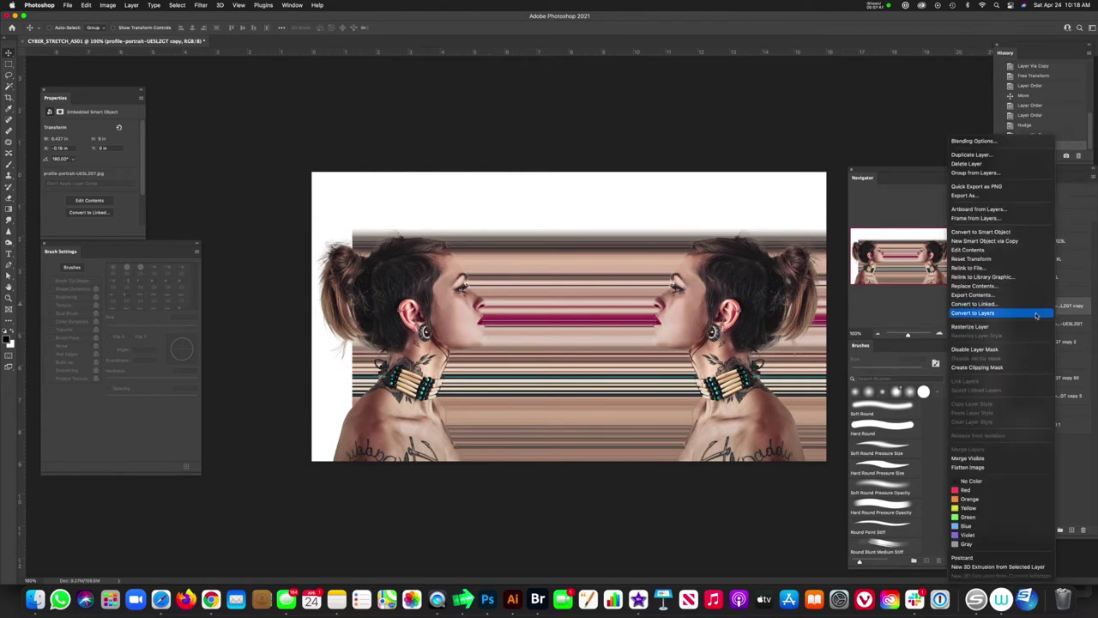
click(994, 233)
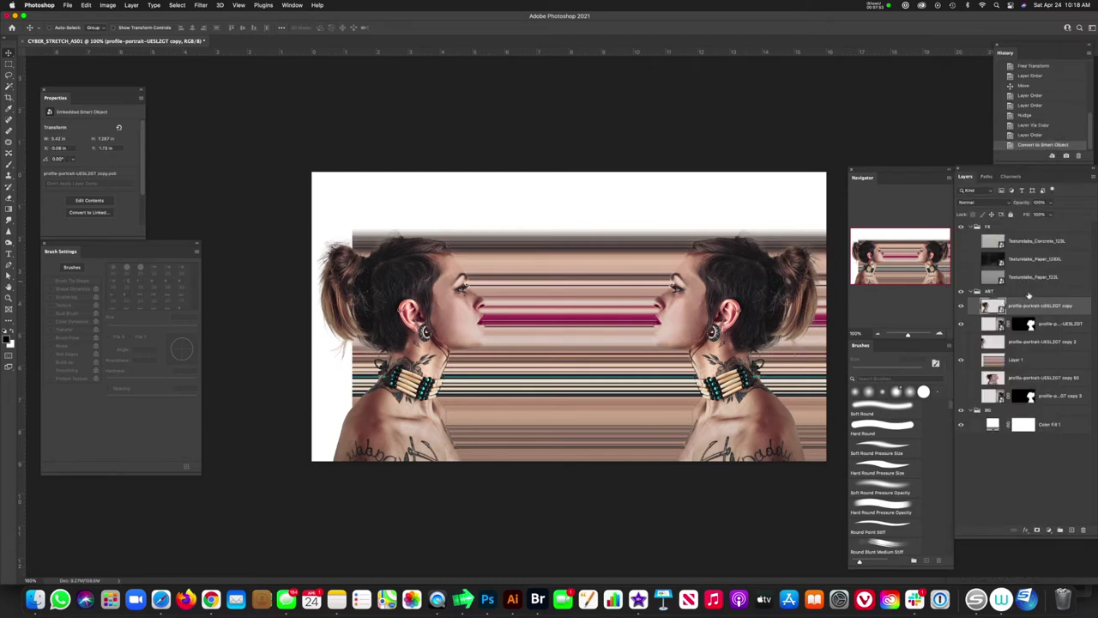
right_click(1044, 326)
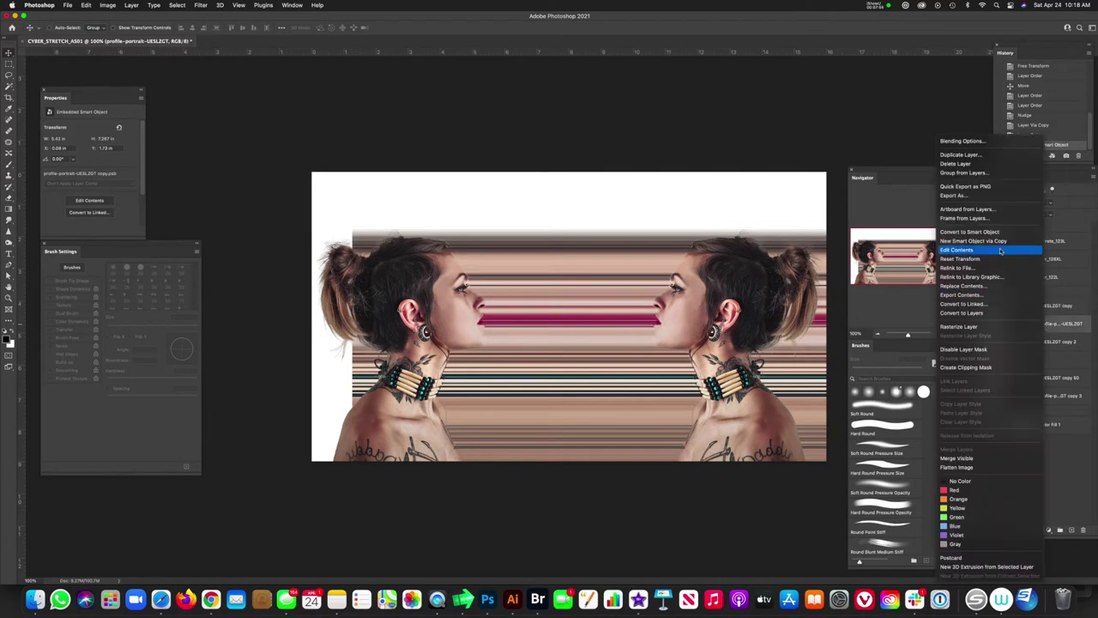
key(Escape)
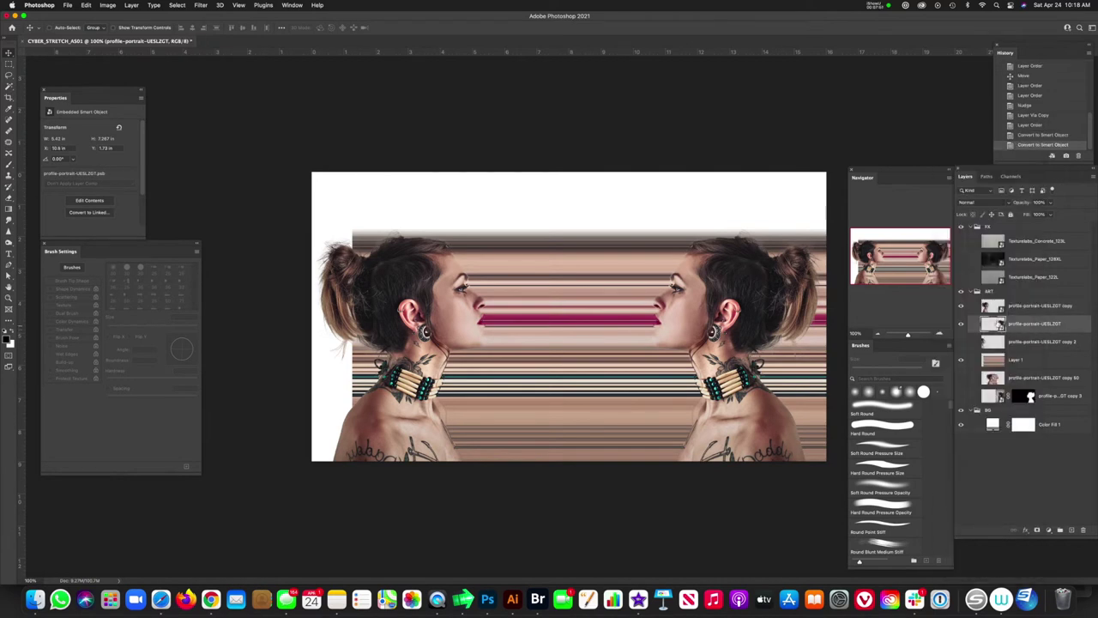
Hide the streak layer, Layer 1, so only the two facing portraits remain on white.
click(992, 308)
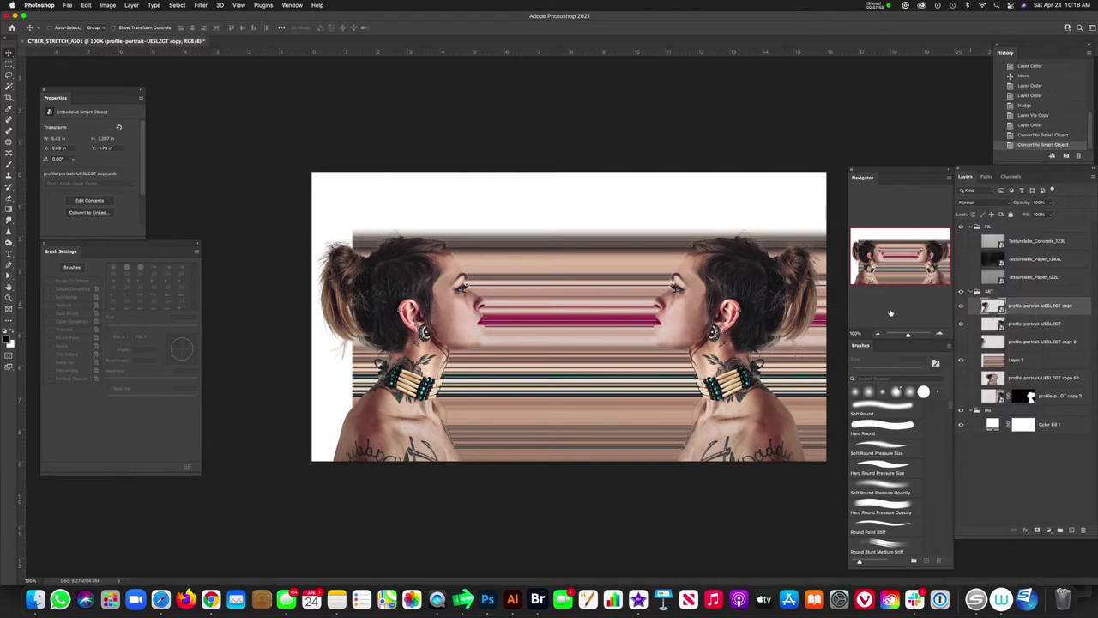
click(973, 365)
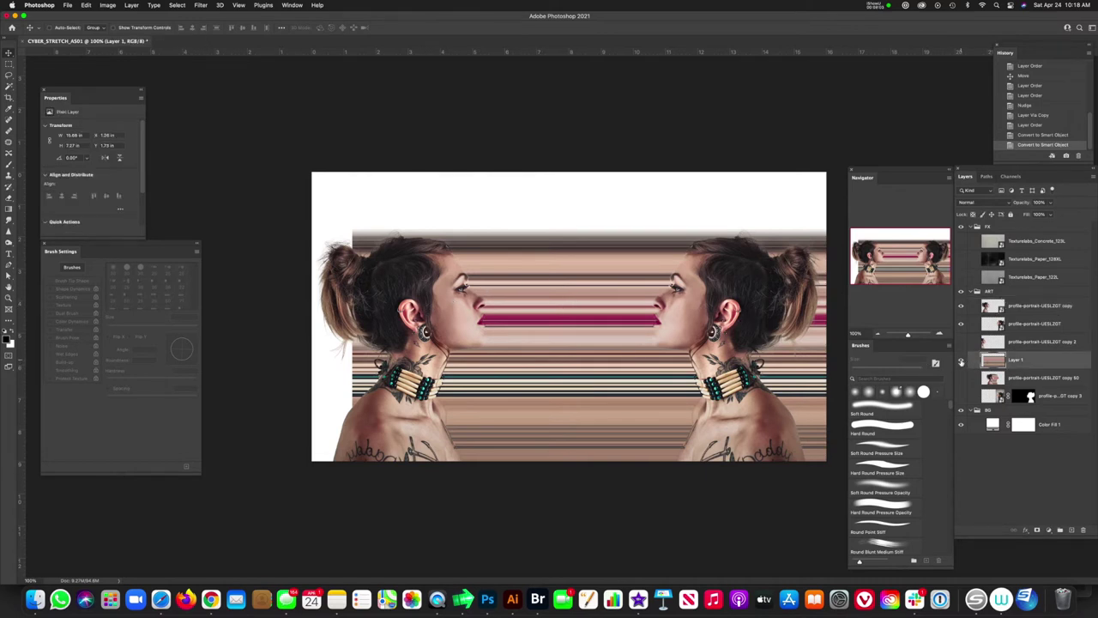
click(961, 360)
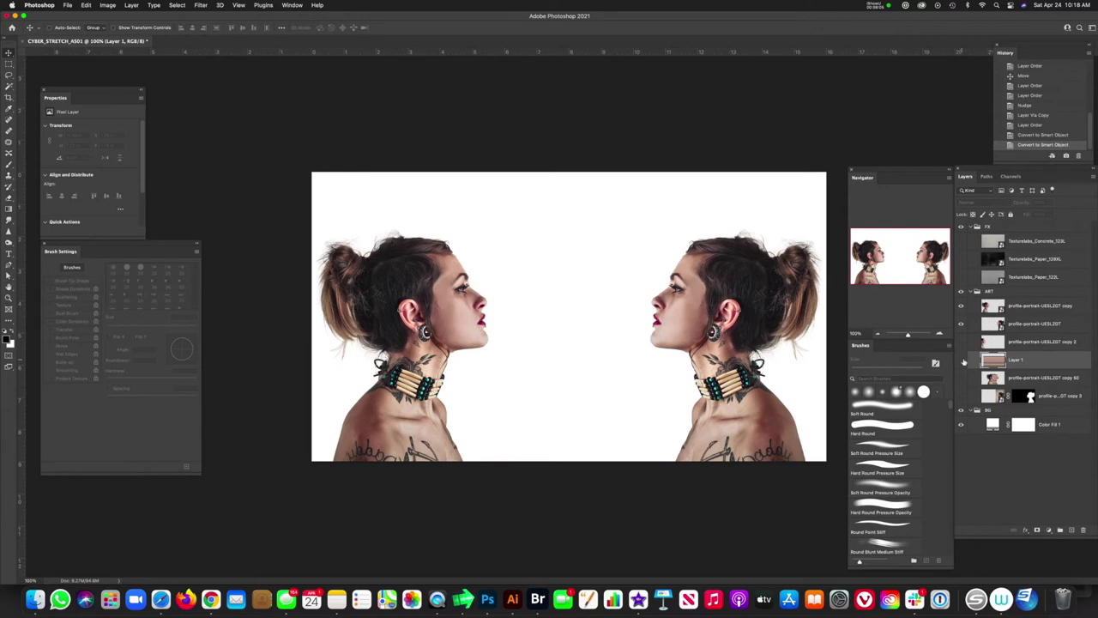
Liquify the right-facing portrait with a size 132 brush, pulling the nose, mouth and chin outward from the face.
click(992, 307)
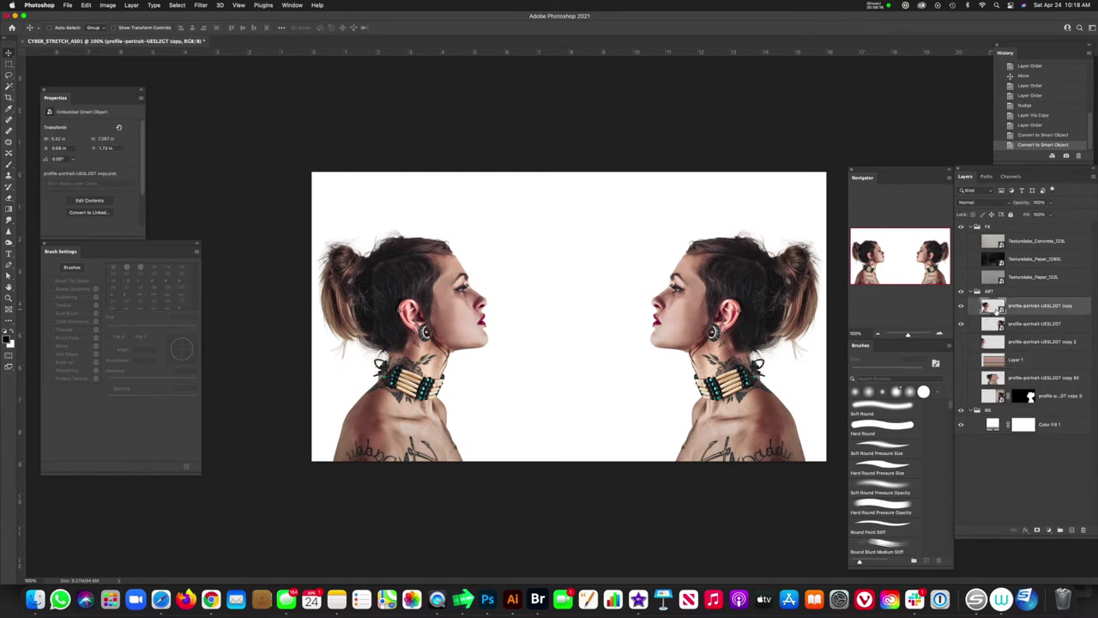
click(200, 6)
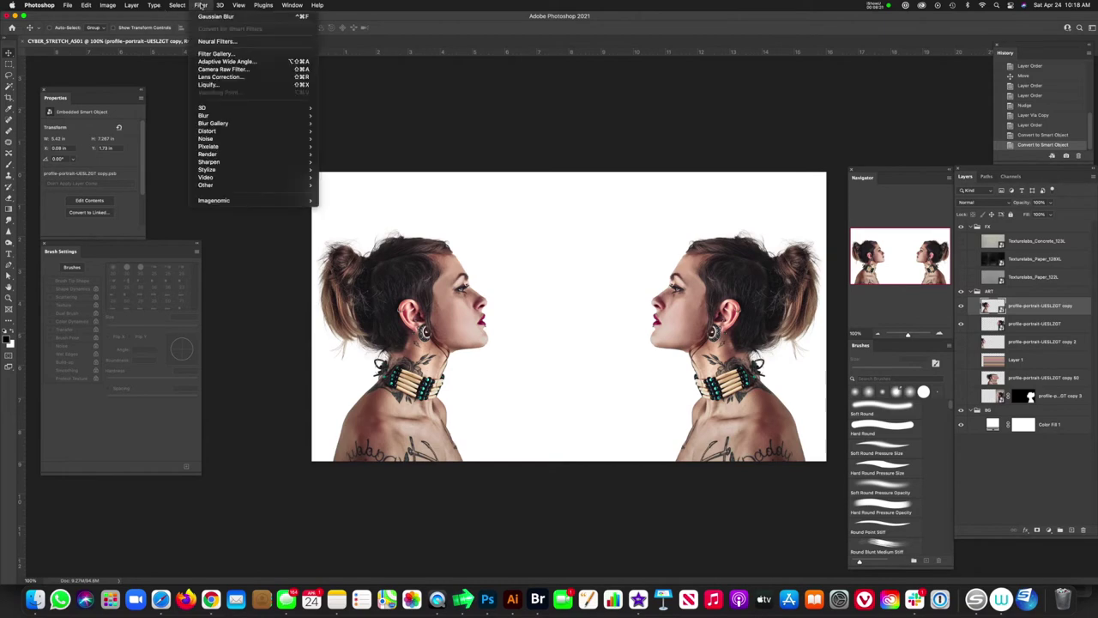
click(405, 105)
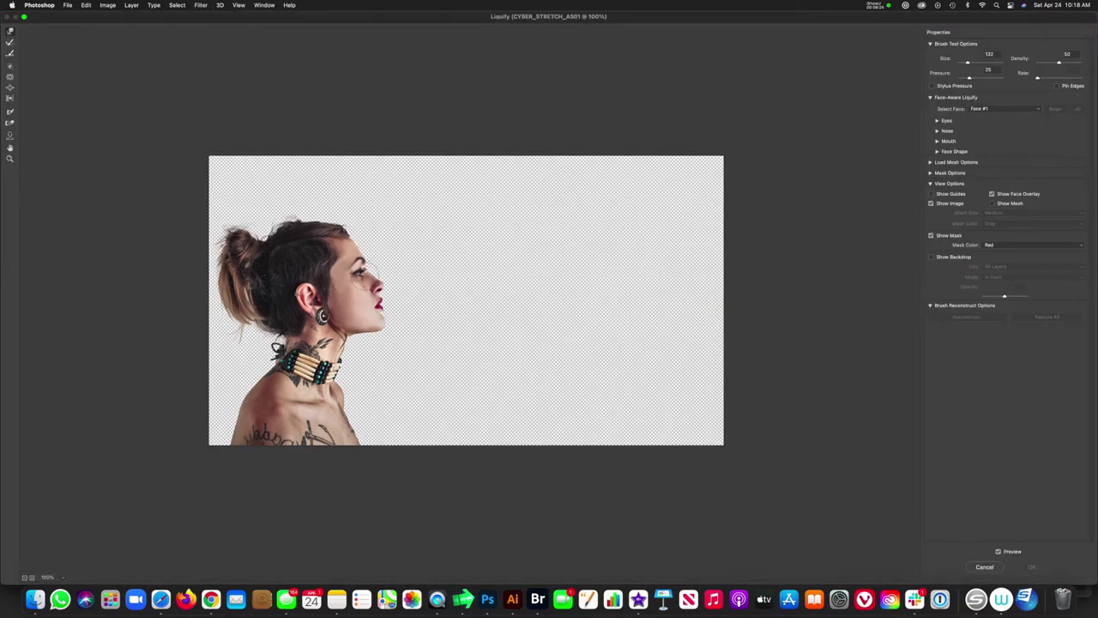
mouse_move(377, 272)
mouse_down()
mouse_move(405, 285)
mouse_move(368, 297)
mouse_move(408, 298)
mouse_move(375, 304)
mouse_move(402, 305)
mouse_move(372, 310)
mouse_move(399, 319)
mouse_move(374, 326)
mouse_move(431, 326)
mouse_move(383, 326)
mouse_move(431, 322)
mouse_move(378, 320)
mouse_move(429, 317)
mouse_move(371, 299)
mouse_up()
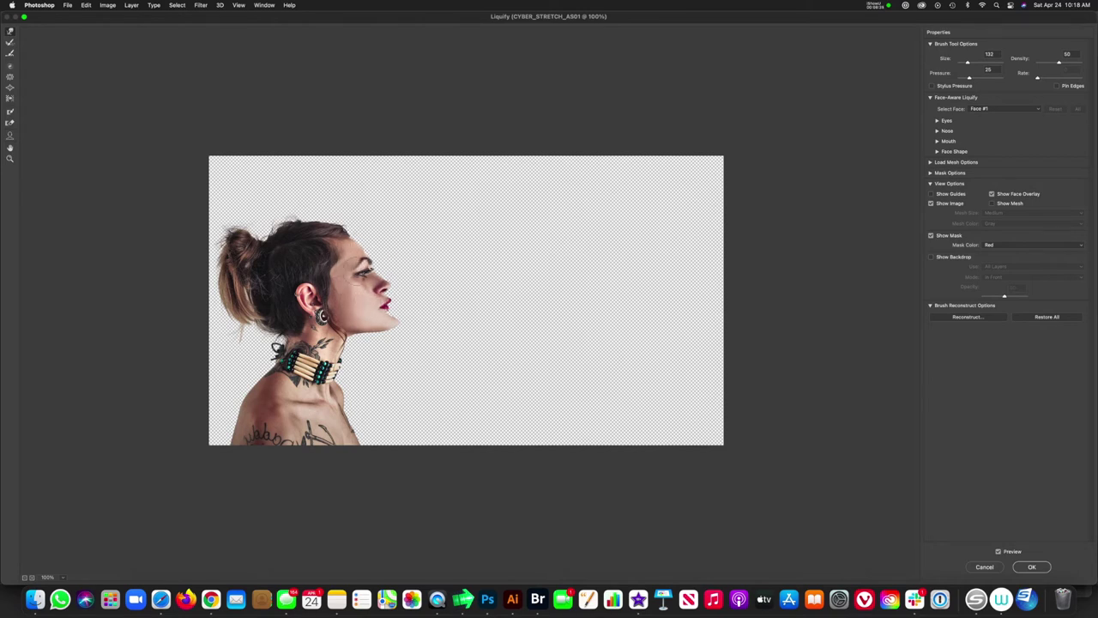
mouse_move(382, 274)
mouse_down()
mouse_move(434, 280)
mouse_move(372, 289)
mouse_move(459, 287)
mouse_move(381, 297)
mouse_move(442, 294)
mouse_move(386, 309)
mouse_move(465, 312)
mouse_move(381, 321)
mouse_move(439, 327)
mouse_move(374, 320)
mouse_move(445, 318)
mouse_move(356, 308)
mouse_move(437, 307)
mouse_move(370, 295)
mouse_move(438, 291)
mouse_move(414, 266)
mouse_move(370, 252)
mouse_move(436, 257)
mouse_move(375, 255)
mouse_move(438, 265)
mouse_move(393, 272)
mouse_move(413, 290)
mouse_move(381, 296)
mouse_up()
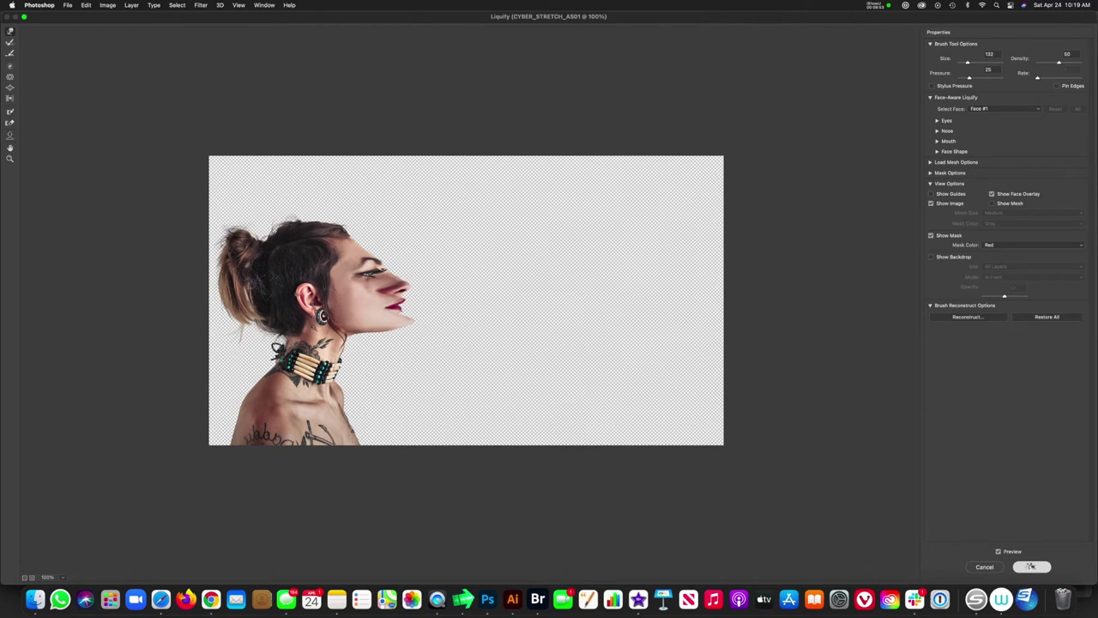
click(1031, 567)
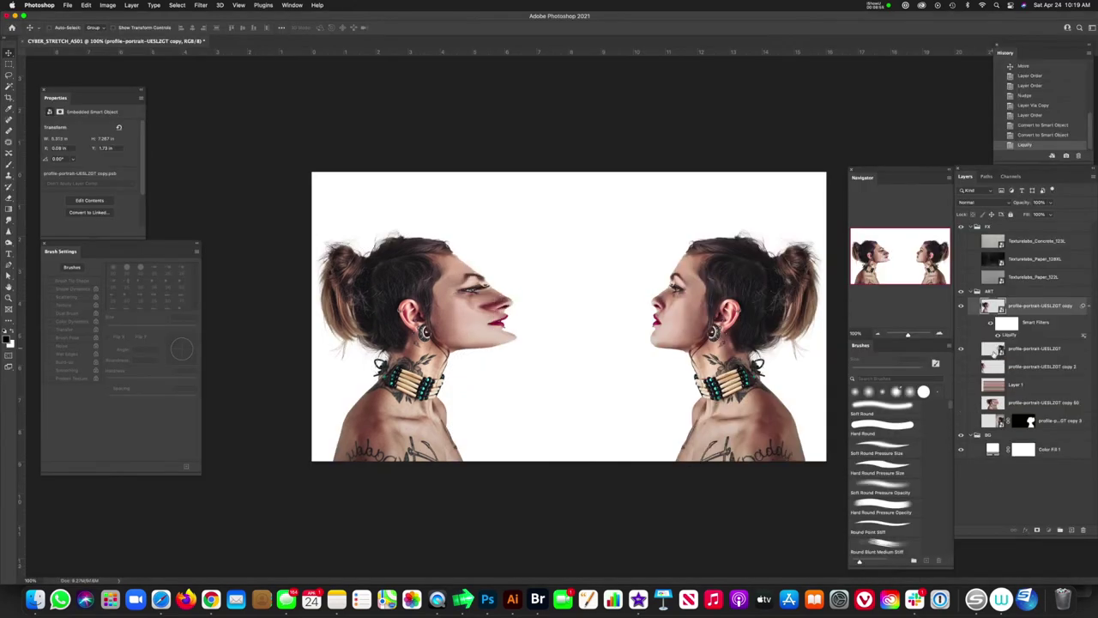
Liquify the left-facing portrait with the size 132 brush, pulling the nose, mouth and chin outward from the face.
click(994, 352)
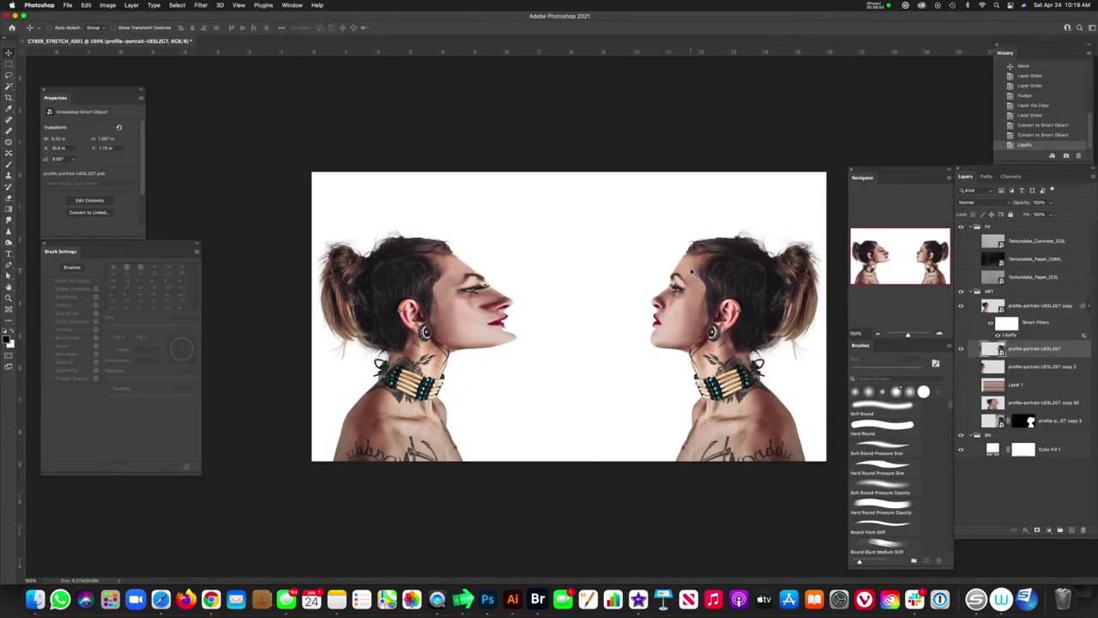
click(201, 5)
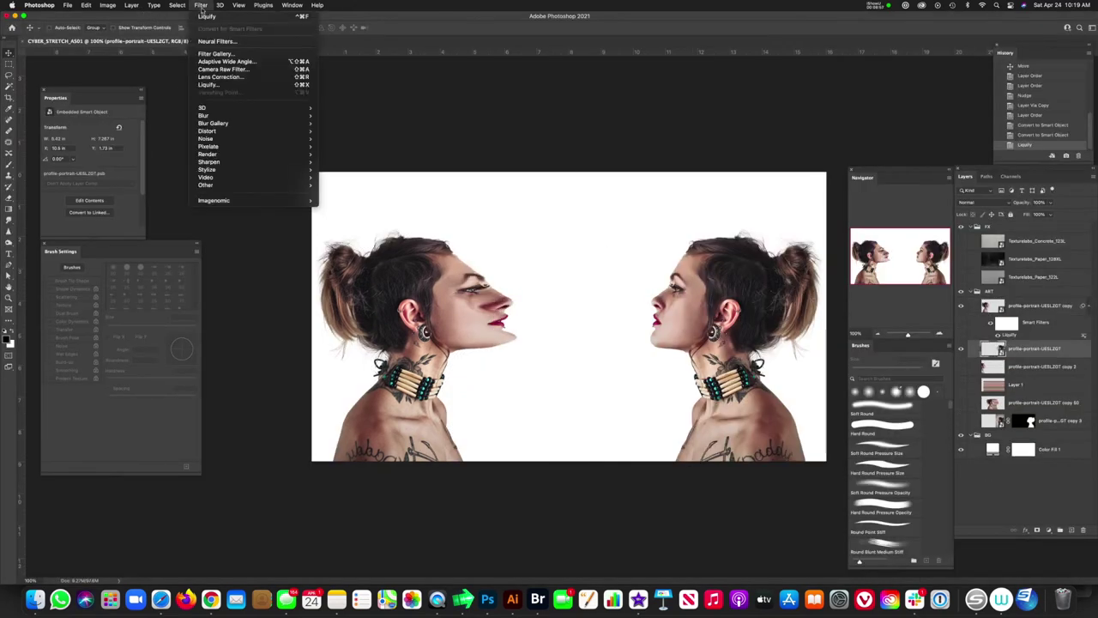
click(225, 86)
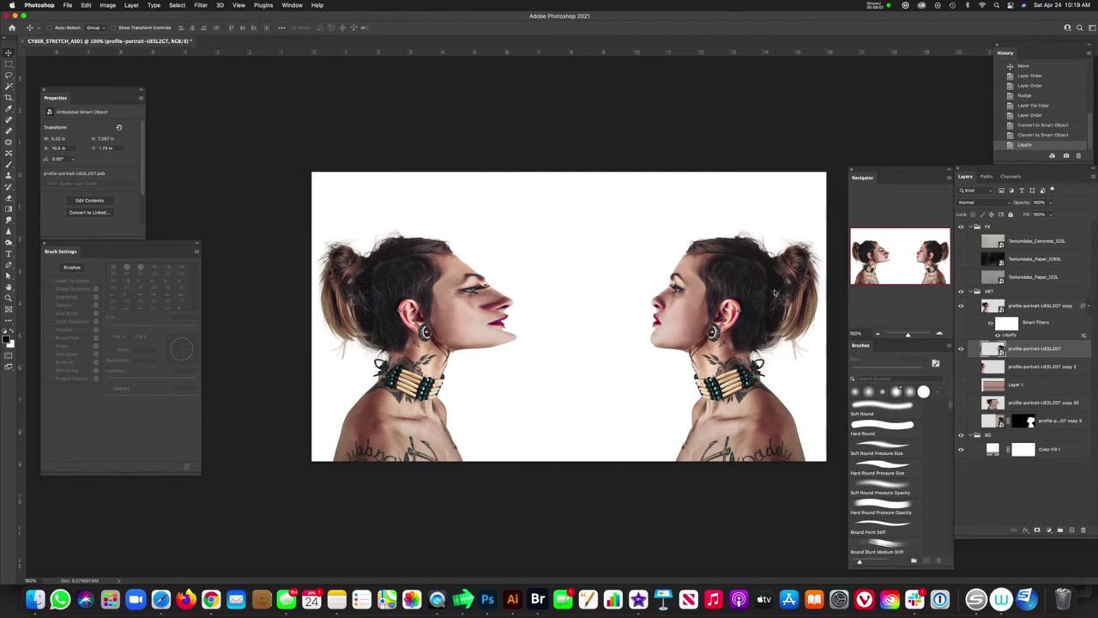
drag(569, 311, 490, 318)
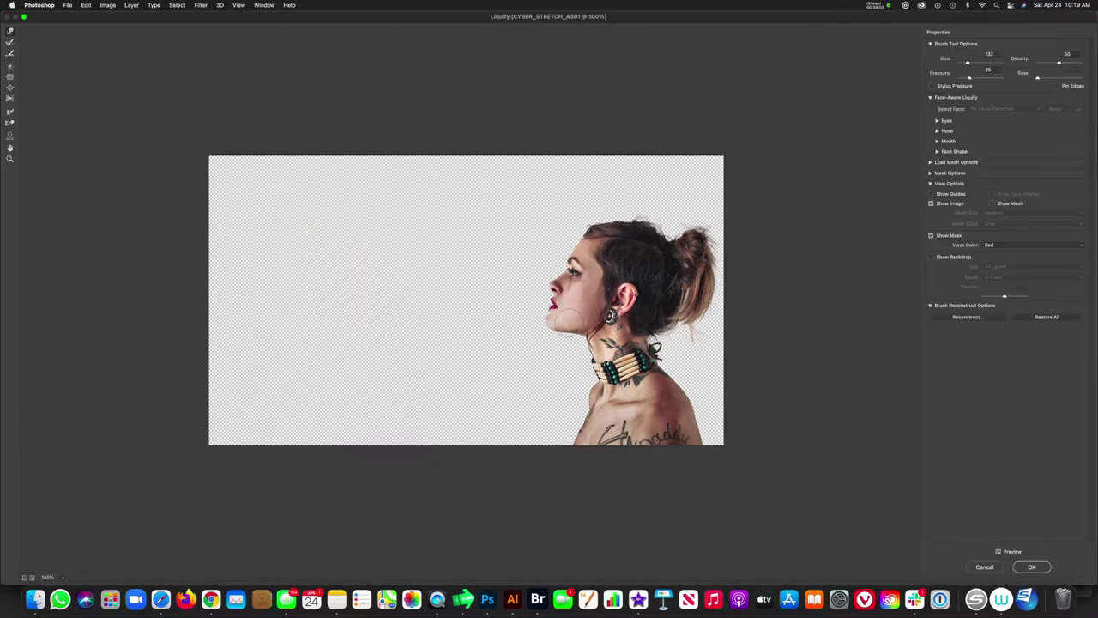
mouse_move(567, 308)
mouse_down()
mouse_move(490, 309)
mouse_move(507, 297)
mouse_move(490, 284)
mouse_up()
drag(587, 251, 564, 256)
mouse_move(568, 300)
mouse_down()
mouse_move(525, 302)
mouse_move(510, 262)
mouse_move(525, 301)
mouse_up()
click(1031, 566)
key(super+f)
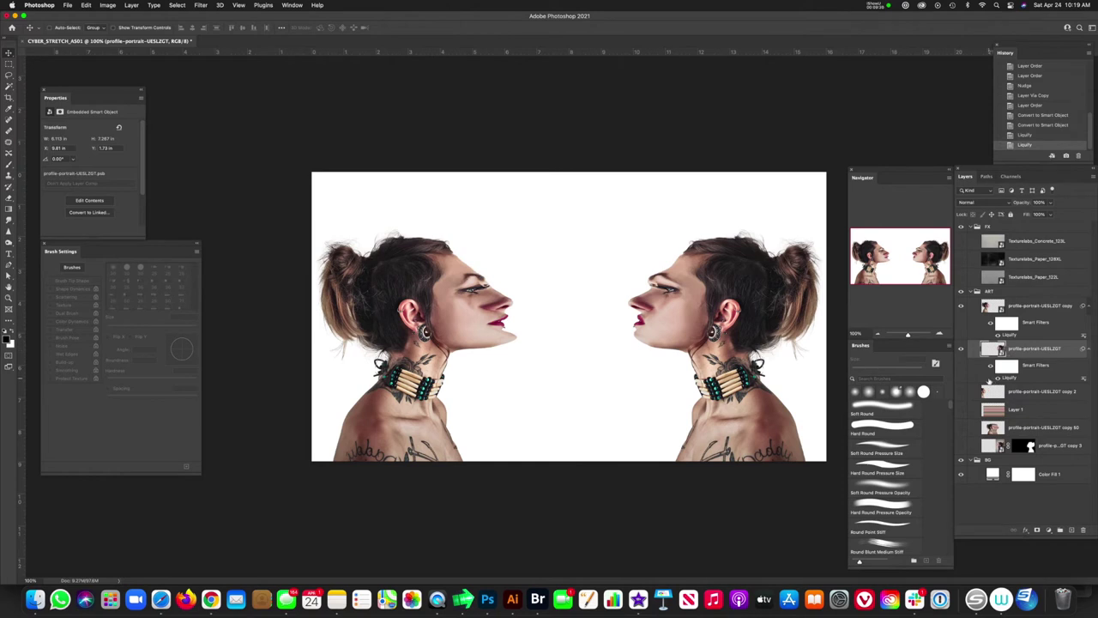
Show the streak layer, Layer 1, and add a layer mask that hides the streaks above the foreheads.
click(992, 410)
click(961, 409)
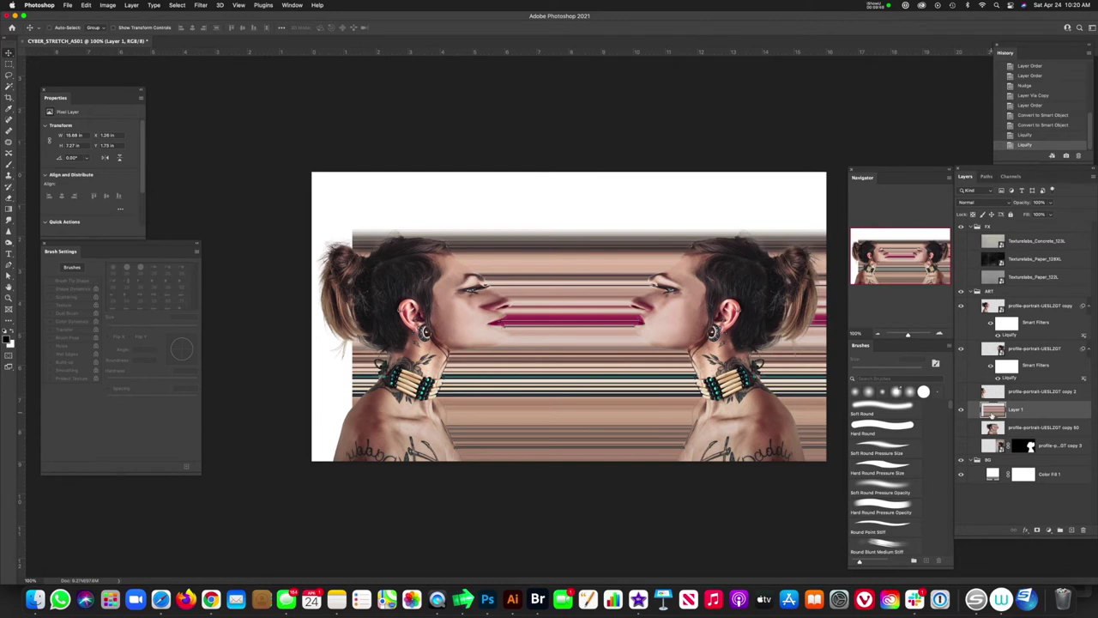
key(m)
drag(312, 158, 828, 252)
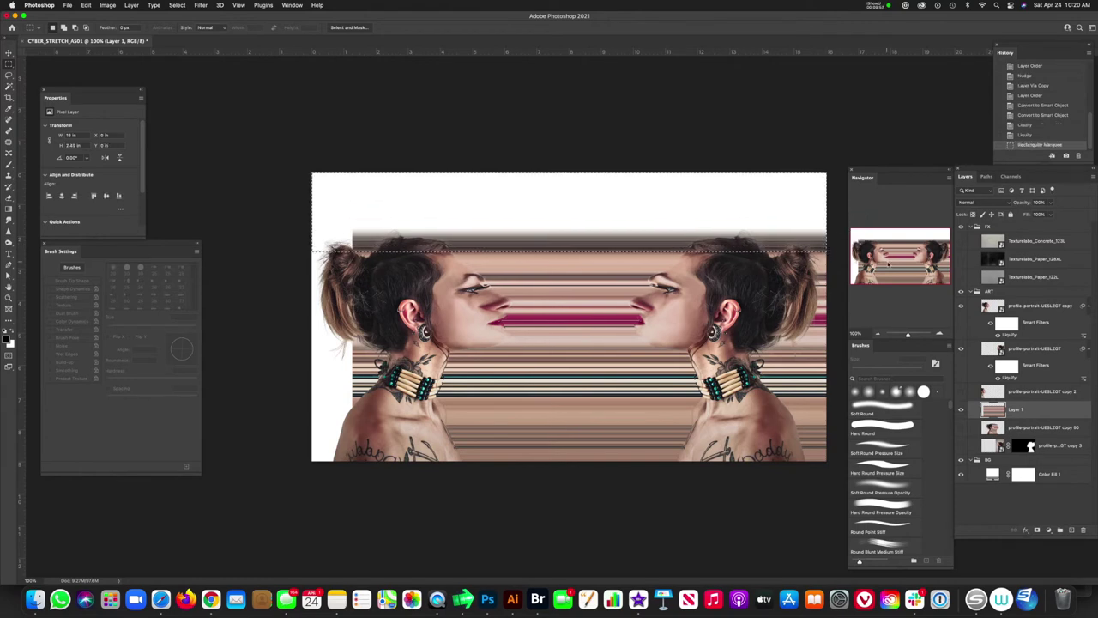
click(1037, 531)
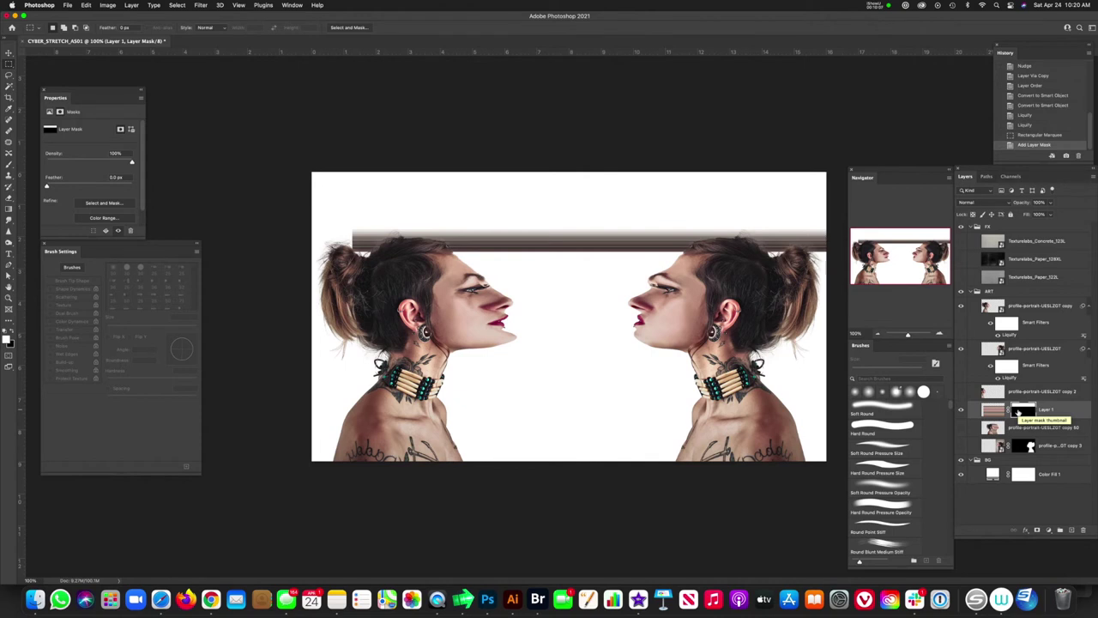
key(super+i)
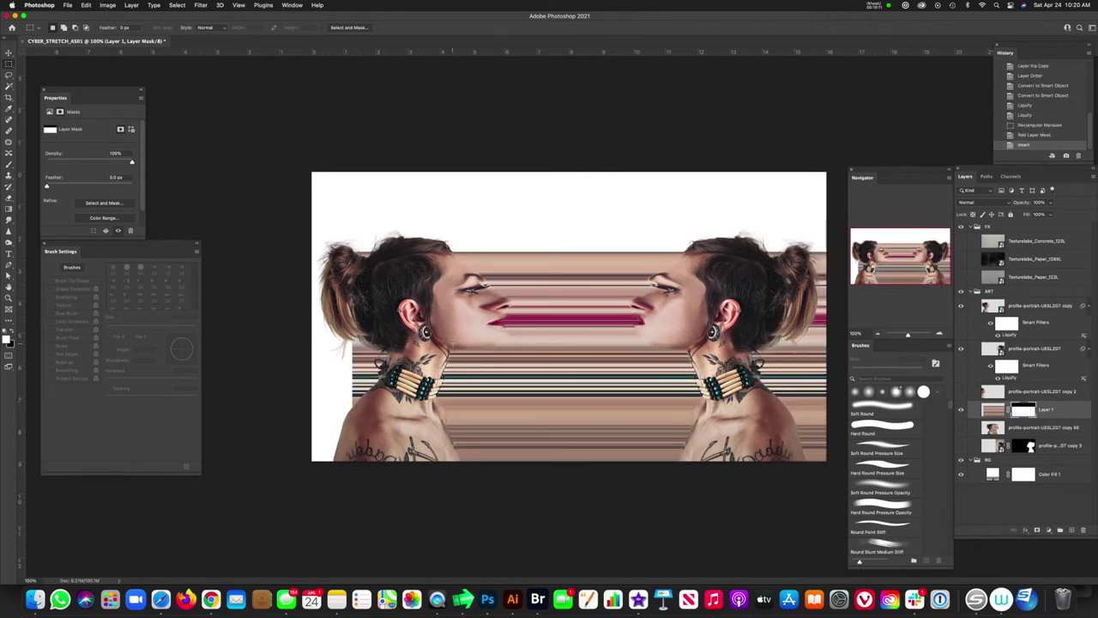
Mask out the streaks below the chins on Layer 1 with a black-filled rectangular selection across the canvas, and deselect.
drag(319, 343, 827, 497)
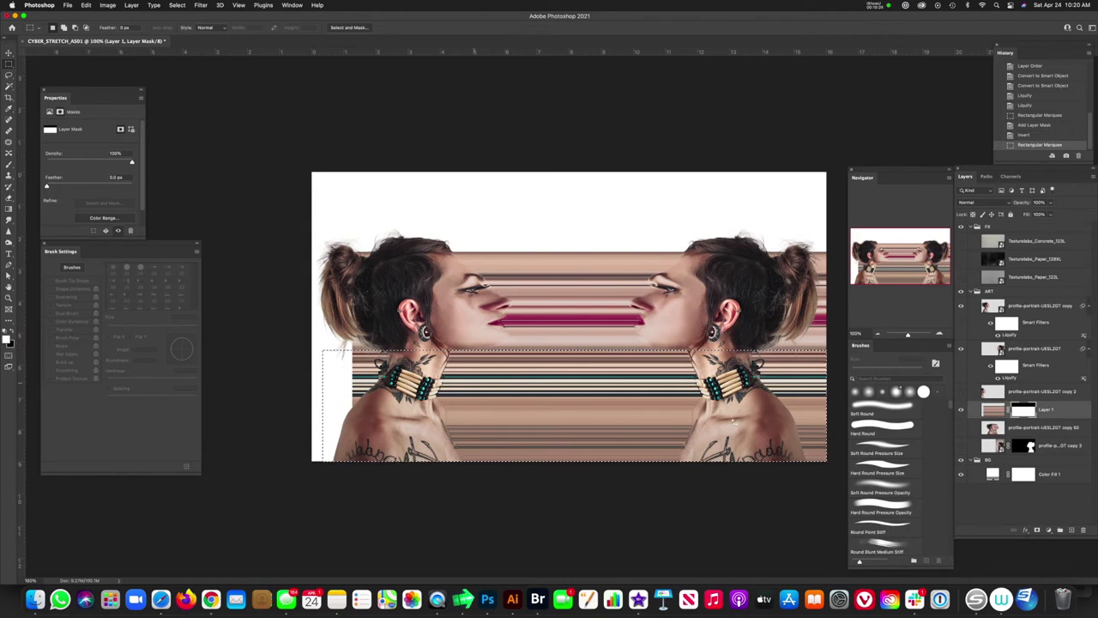
key(alt+BackSpace)
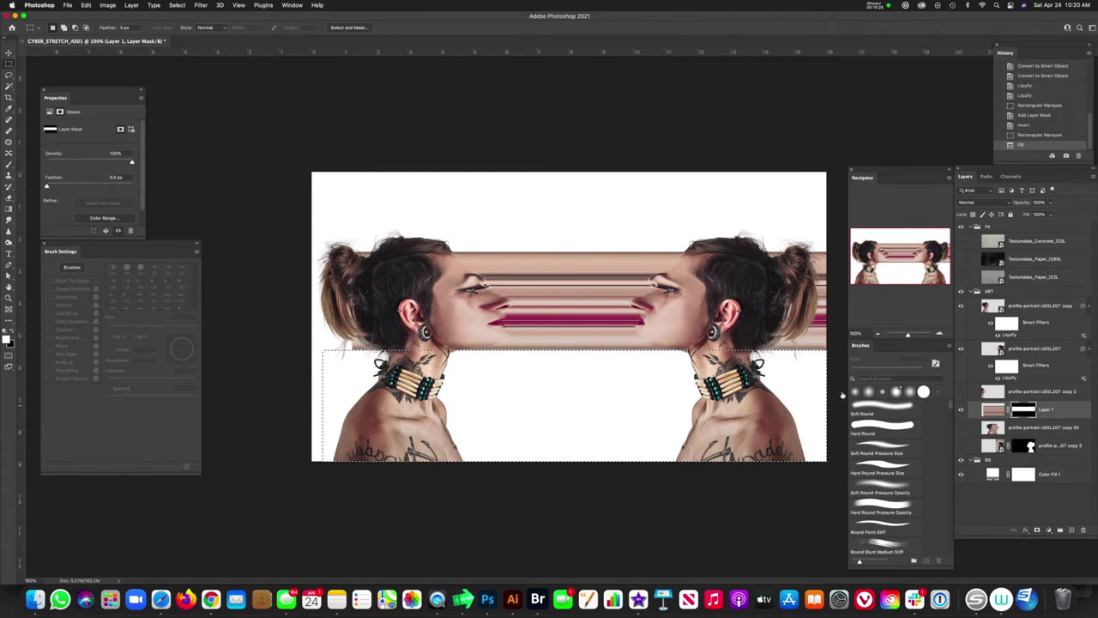
key(super+d)
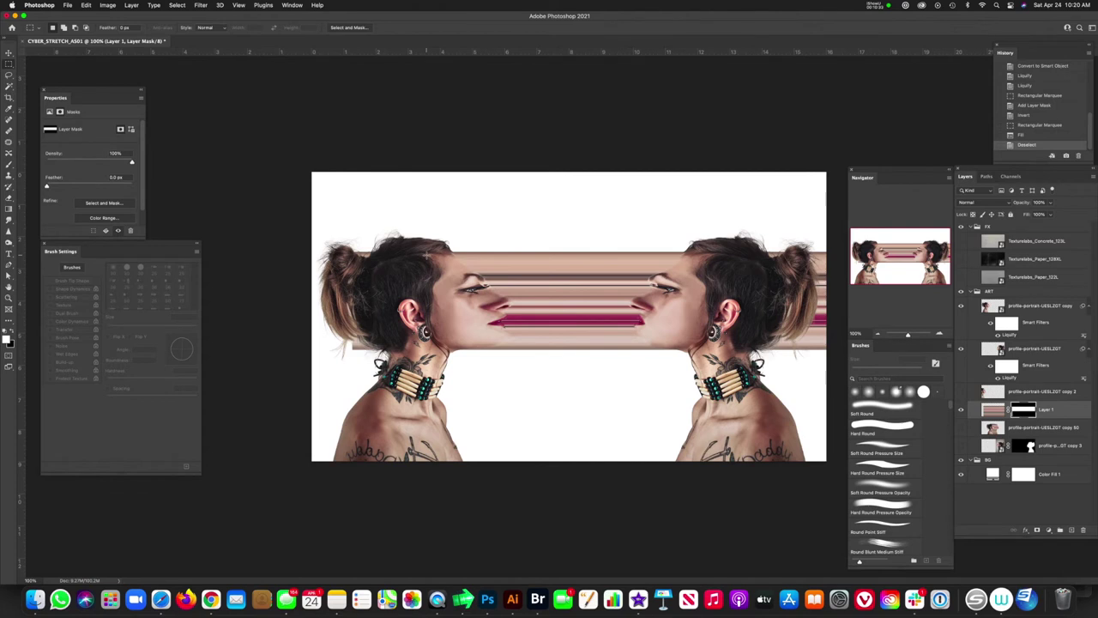
Mask out the streak ends behind both heads on Layer 1 using black-filled lasso selections over the hair.
key(l)
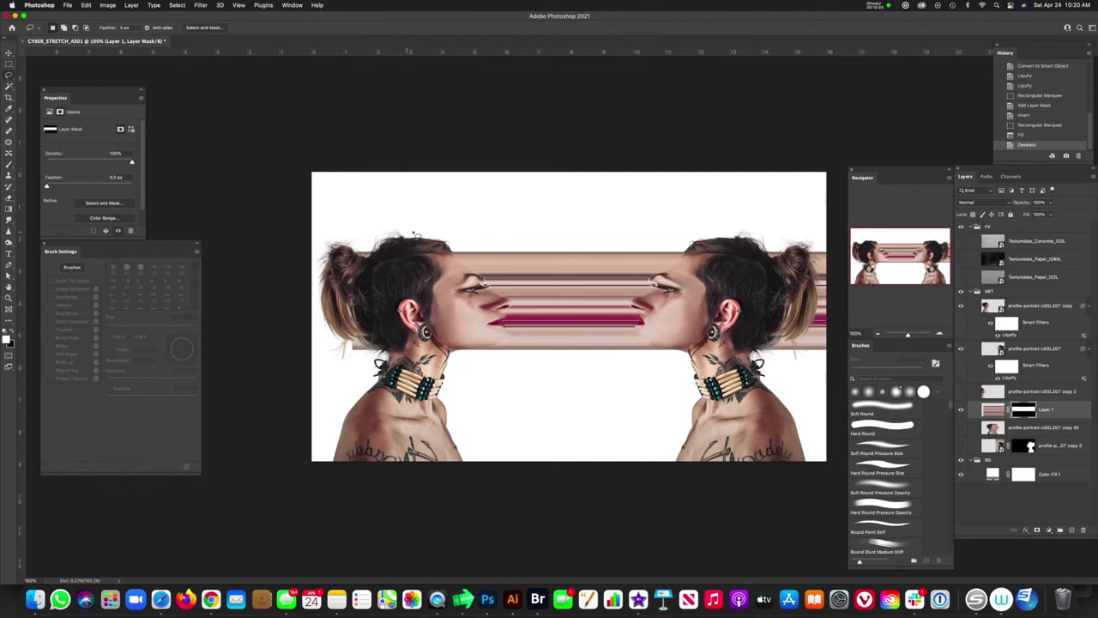
drag(413, 231, 422, 317)
mouse_move(403, 367)
mouse_down()
mouse_move(321, 358)
mouse_move(319, 232)
mouse_move(410, 226)
mouse_up()
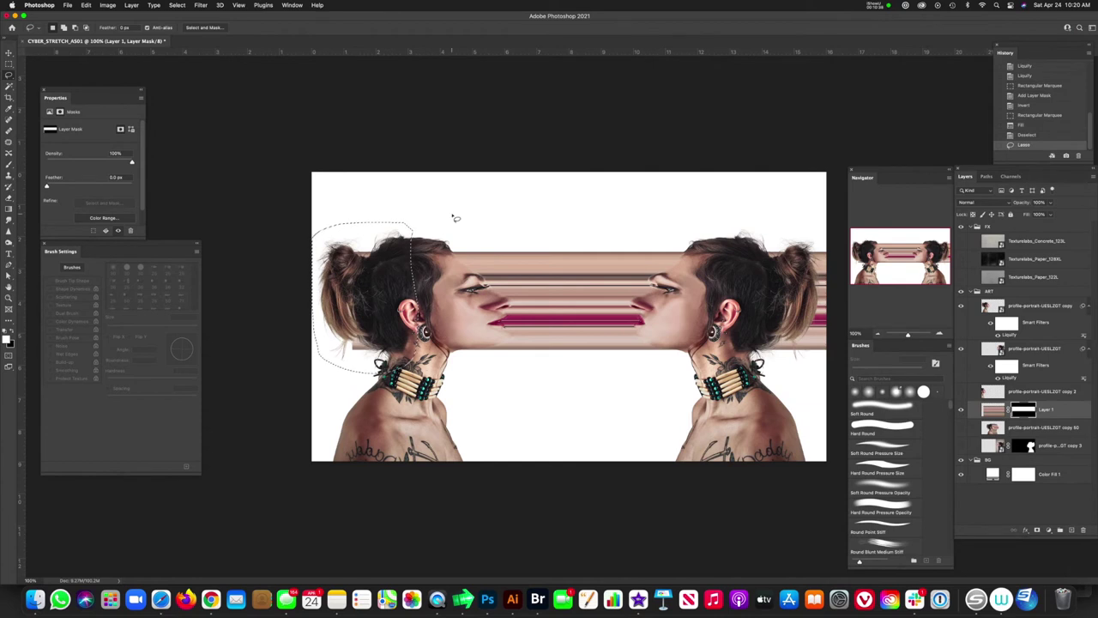
key(alt+BackSpace)
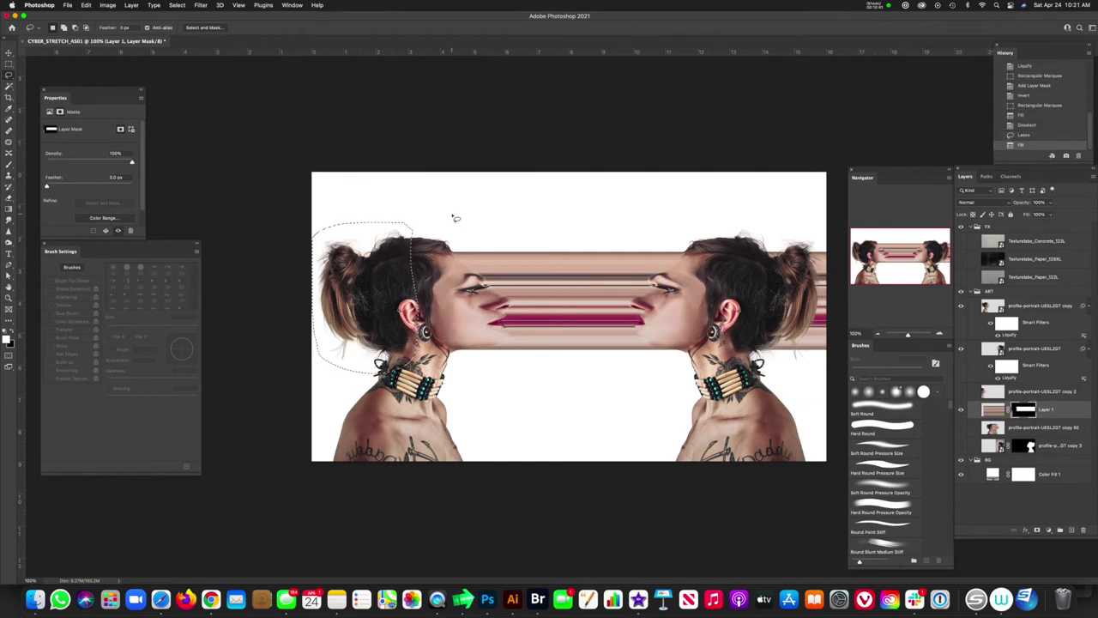
key(ctrl+d)
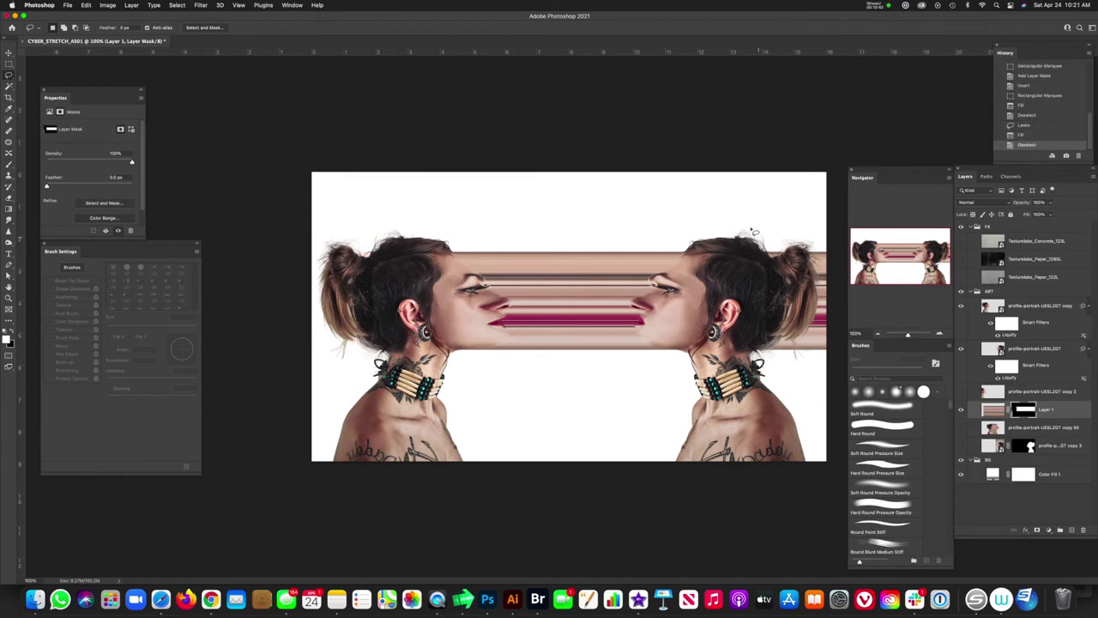
mouse_move(748, 222)
mouse_down()
mouse_move(732, 292)
mouse_move(842, 371)
mouse_move(844, 255)
mouse_move(790, 216)
mouse_move(748, 222)
mouse_up()
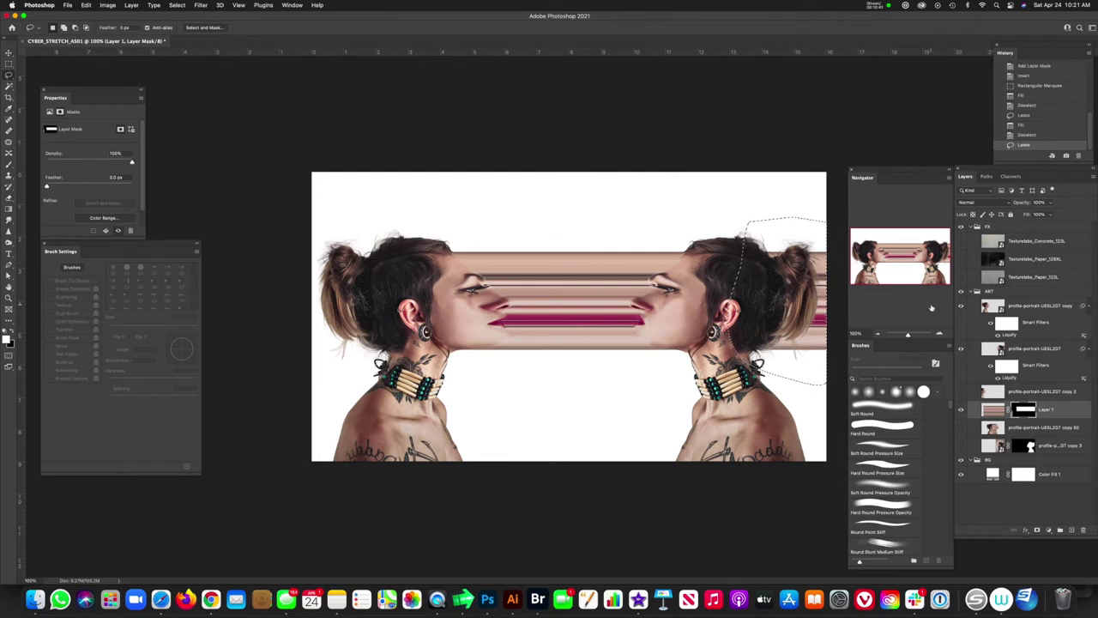
key(alt+BackSpace)
key(cmd+d)
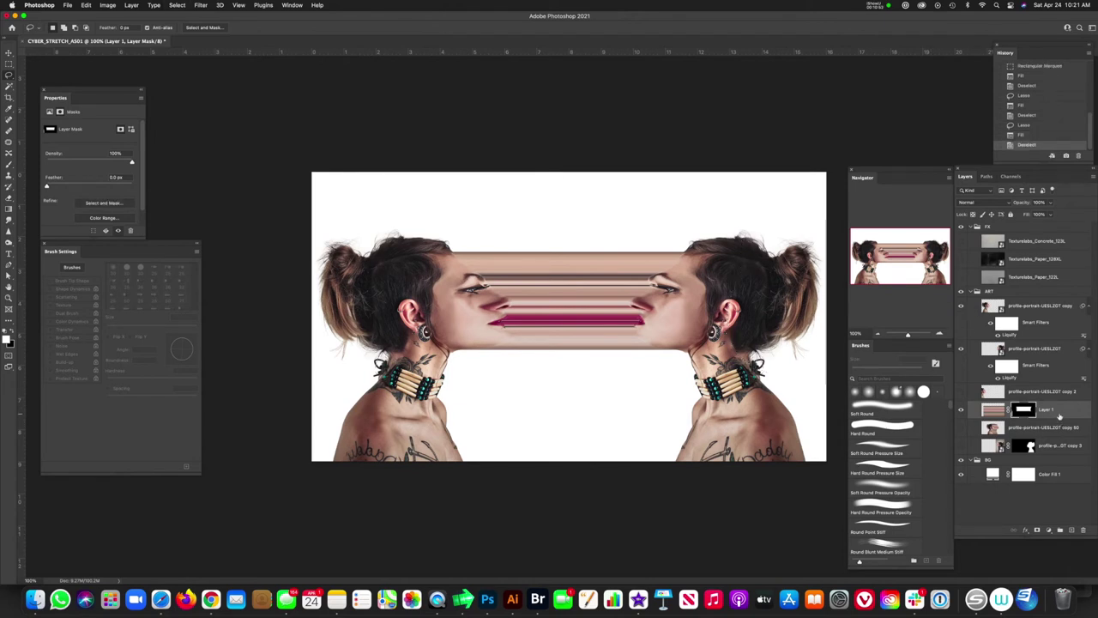
Duplicate the masked Layer 1 and hide the copy as a backup at the end of the ART group.
key(super+j)
drag(987, 413, 964, 467)
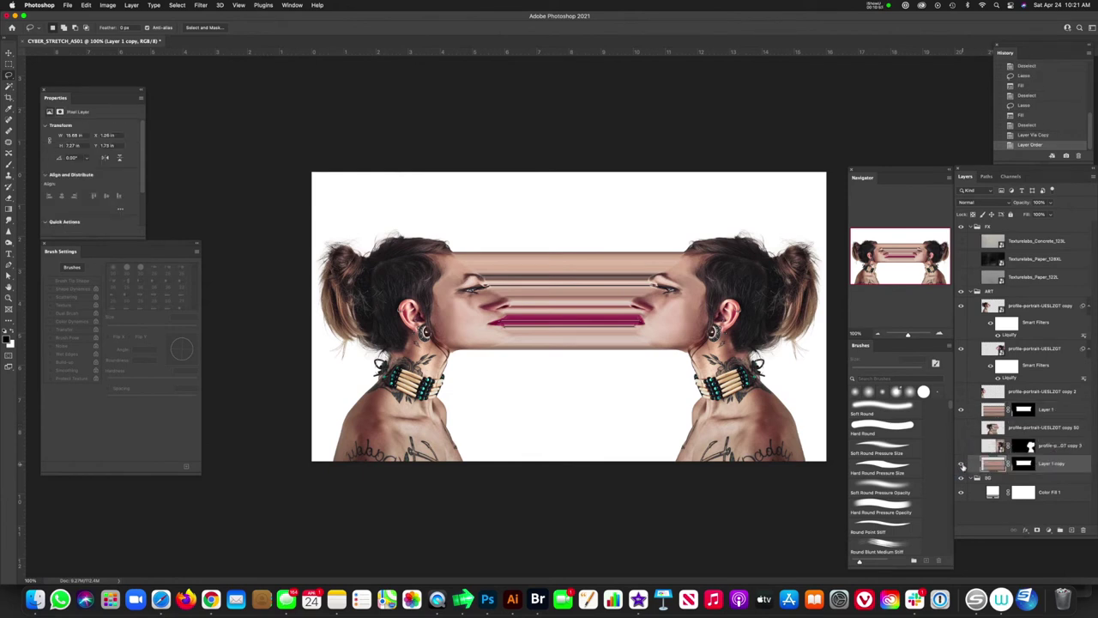
Convert Layer 1 to a smart object and place it above the two portraits in the ART group.
click(1002, 410)
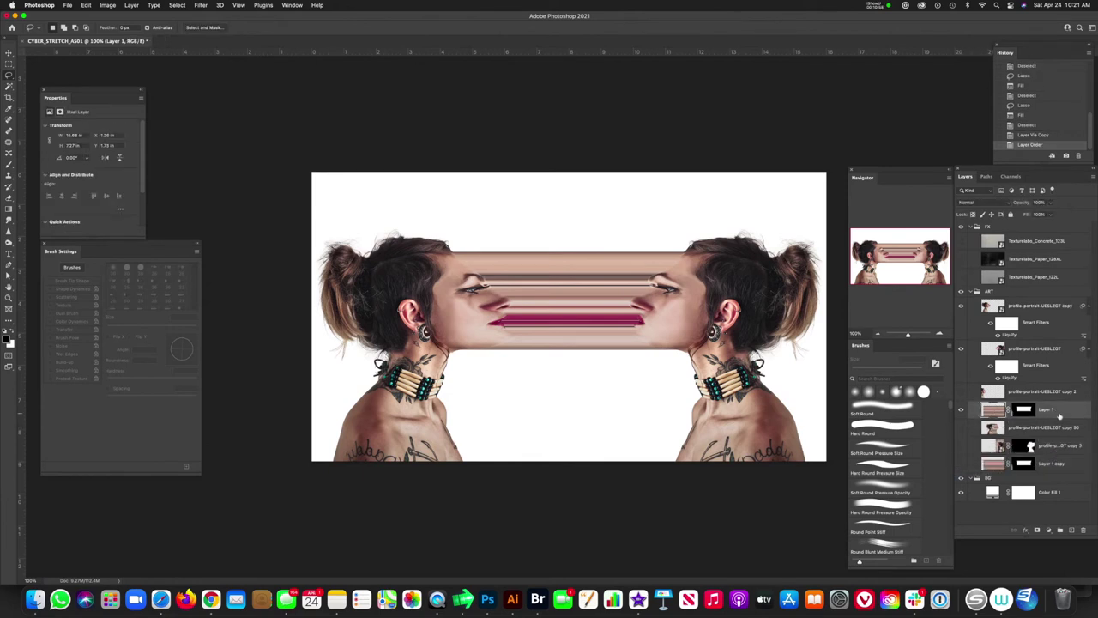
right_click(1061, 415)
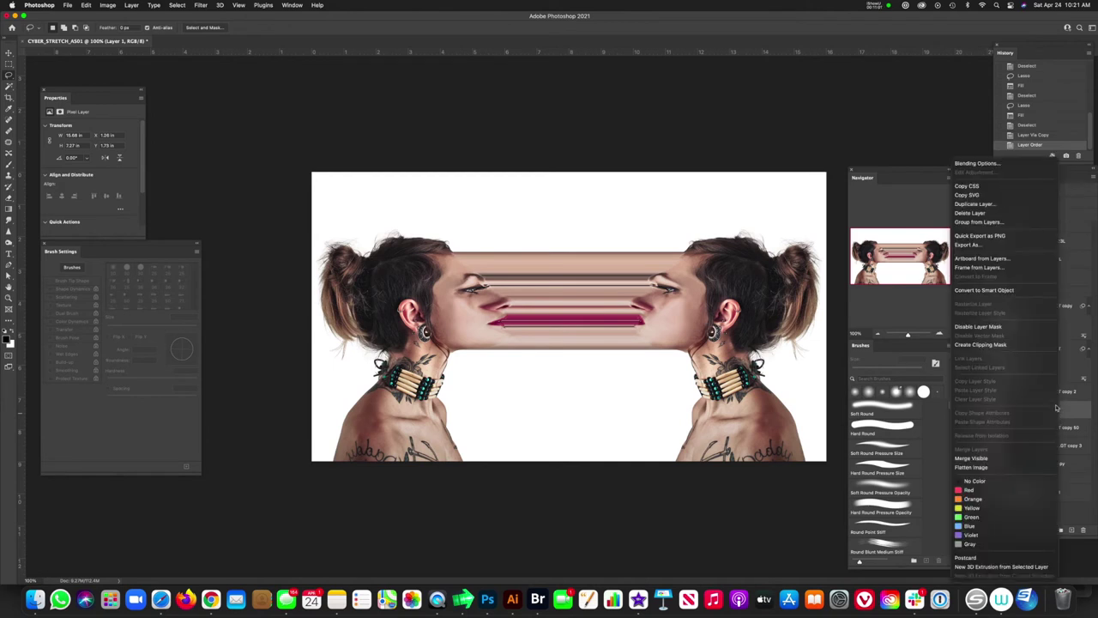
click(1002, 292)
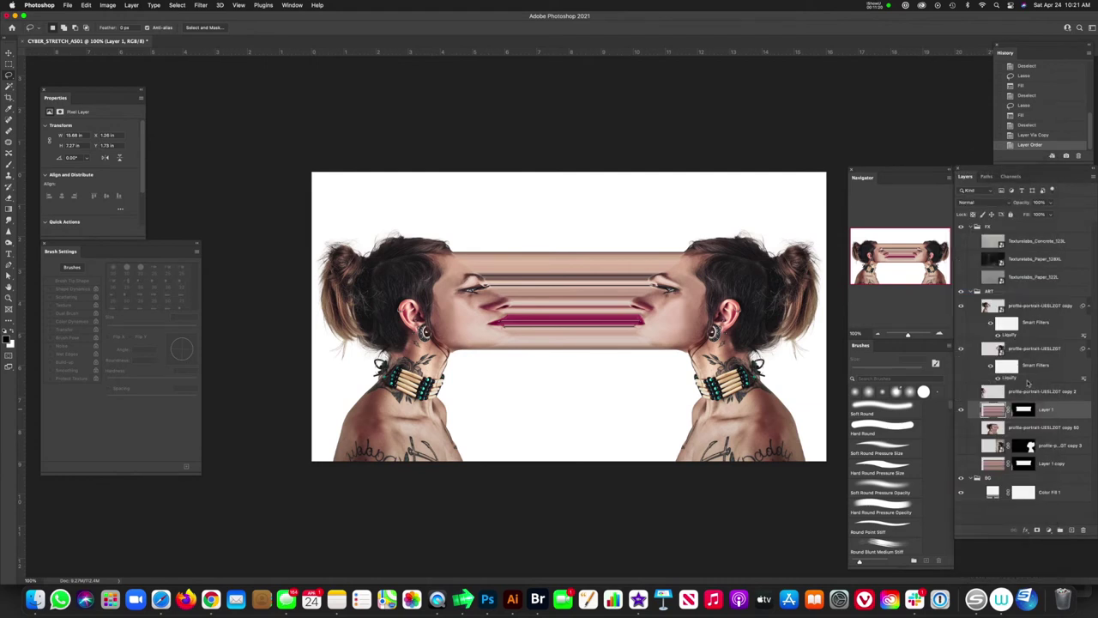
drag(992, 411, 995, 307)
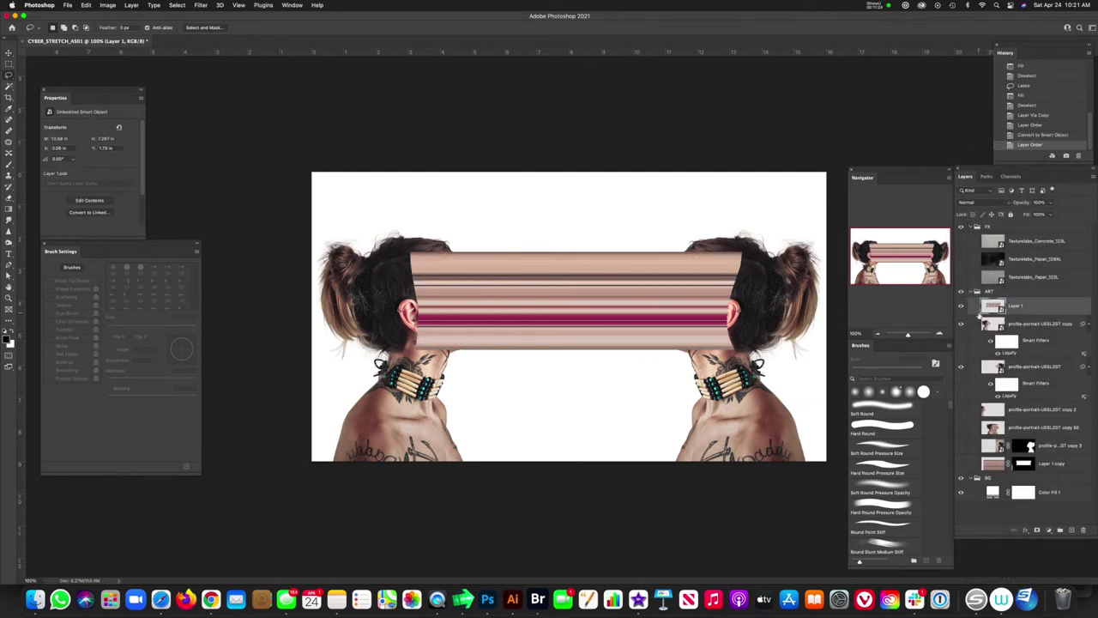
Add a new mask to Layer 1 and fade the streaks off the right-facing head with a soft black 148 px brush.
click(1036, 530)
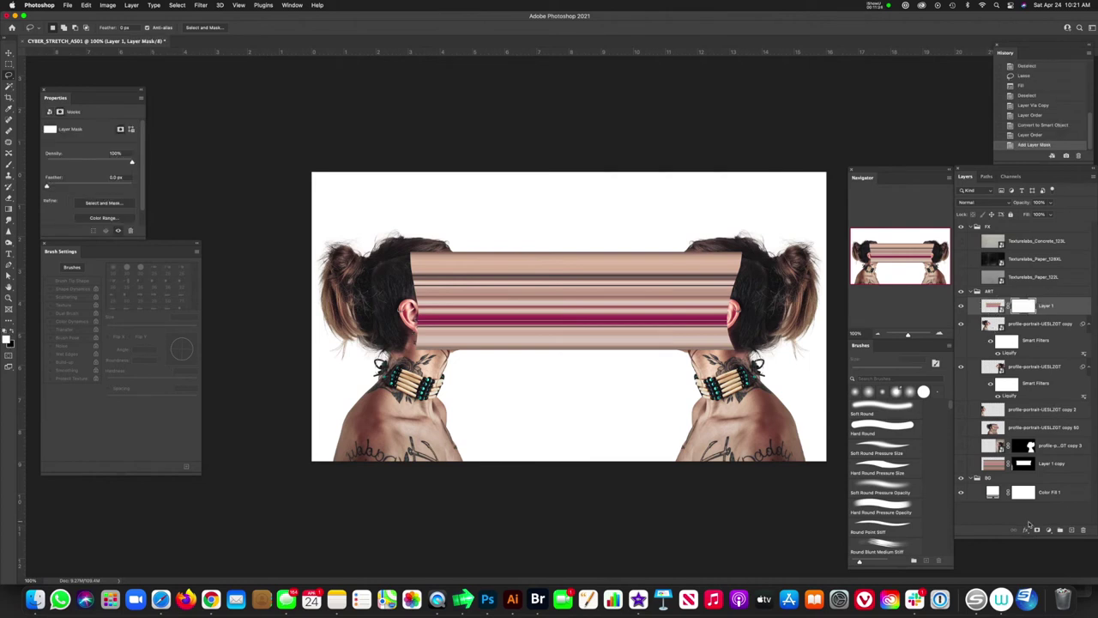
key(x)
key(b)
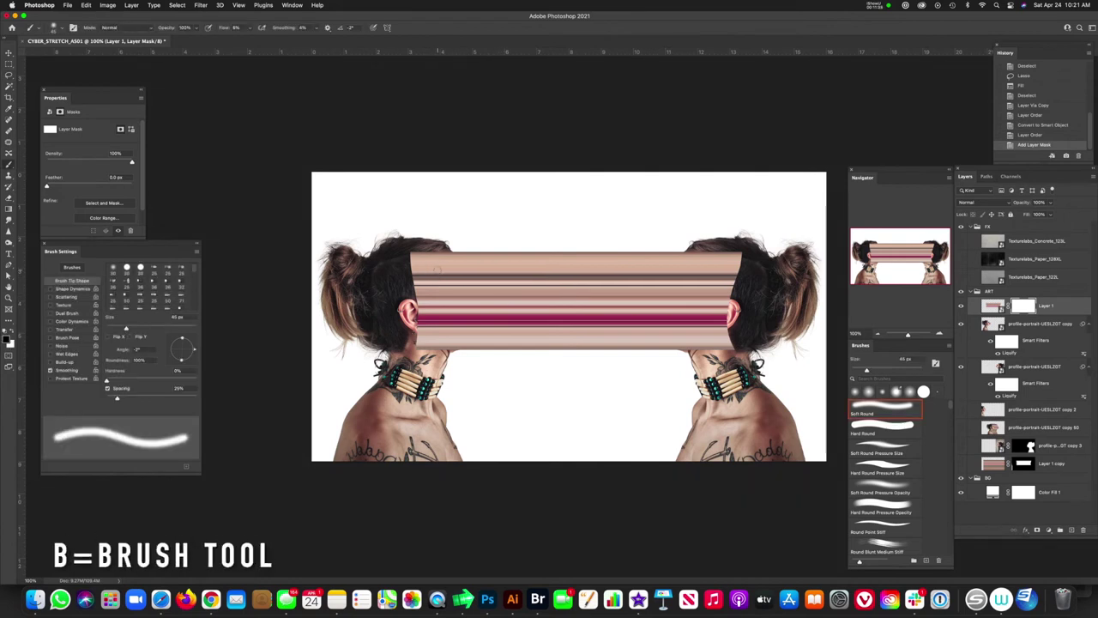
mouse_move(429, 262)
mouse_down()
mouse_move(446, 258)
mouse_move(433, 339)
mouse_move(412, 285)
mouse_move(427, 248)
mouse_move(410, 292)
mouse_move(412, 247)
mouse_move(429, 291)
mouse_move(433, 266)
mouse_move(422, 270)
mouse_move(441, 336)
mouse_move(427, 297)
mouse_up()
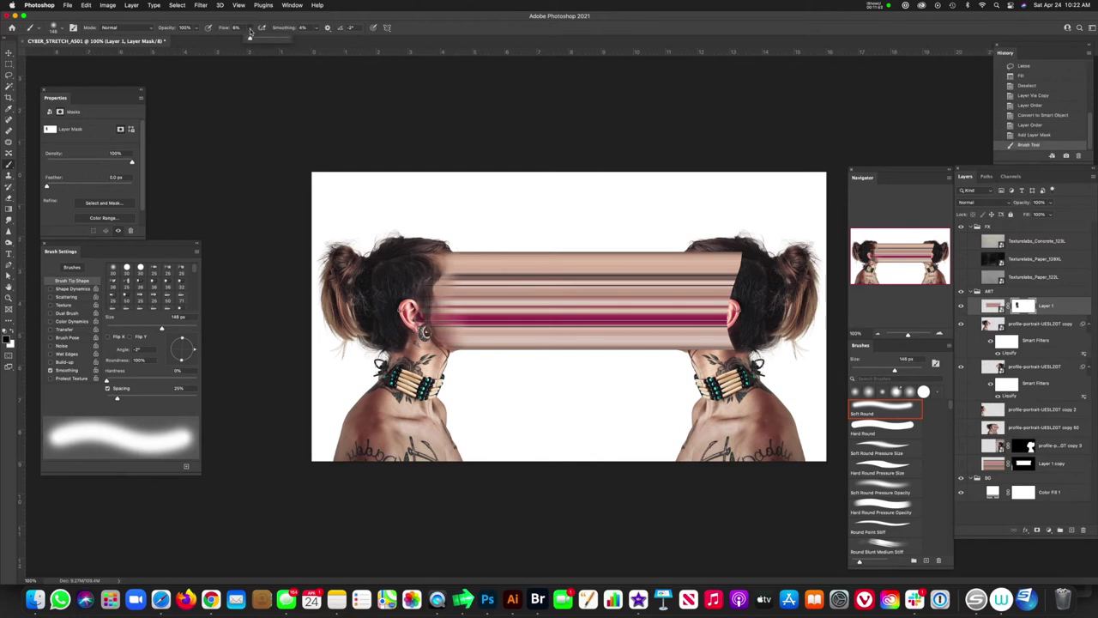
drag(251, 39, 256, 39)
drag(438, 317, 446, 326)
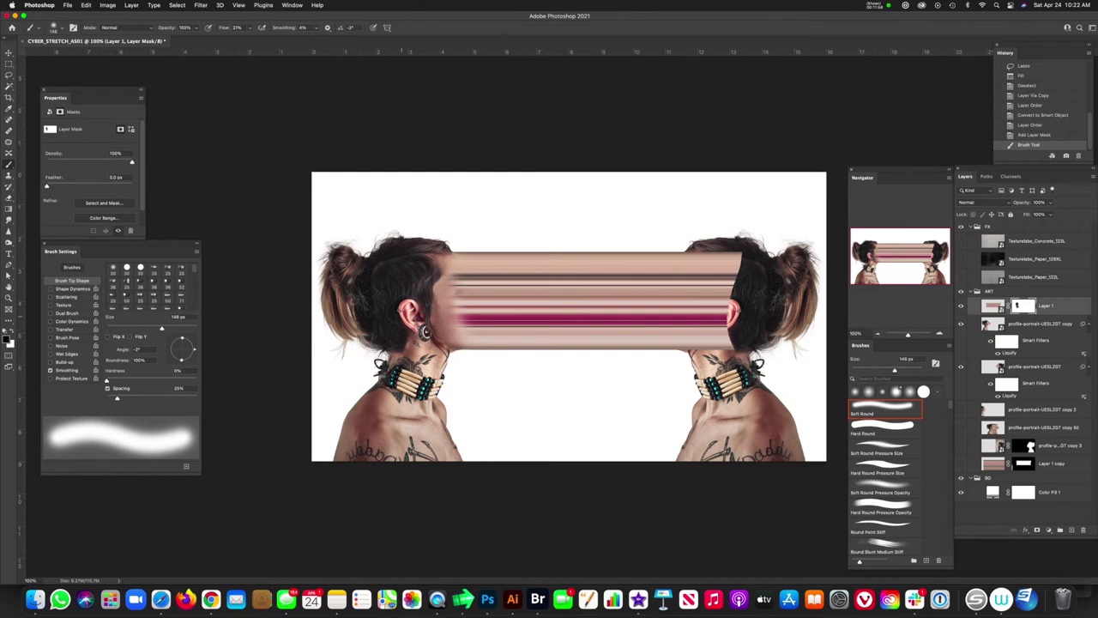
Fade the streaks off the left-facing head by painting black on Layer 1's mask with the soft brush.
mouse_move(719, 263)
mouse_down()
mouse_move(695, 263)
mouse_move(721, 266)
mouse_move(712, 307)
mouse_move(722, 337)
mouse_move(701, 332)
mouse_move(686, 362)
mouse_move(690, 338)
mouse_up()
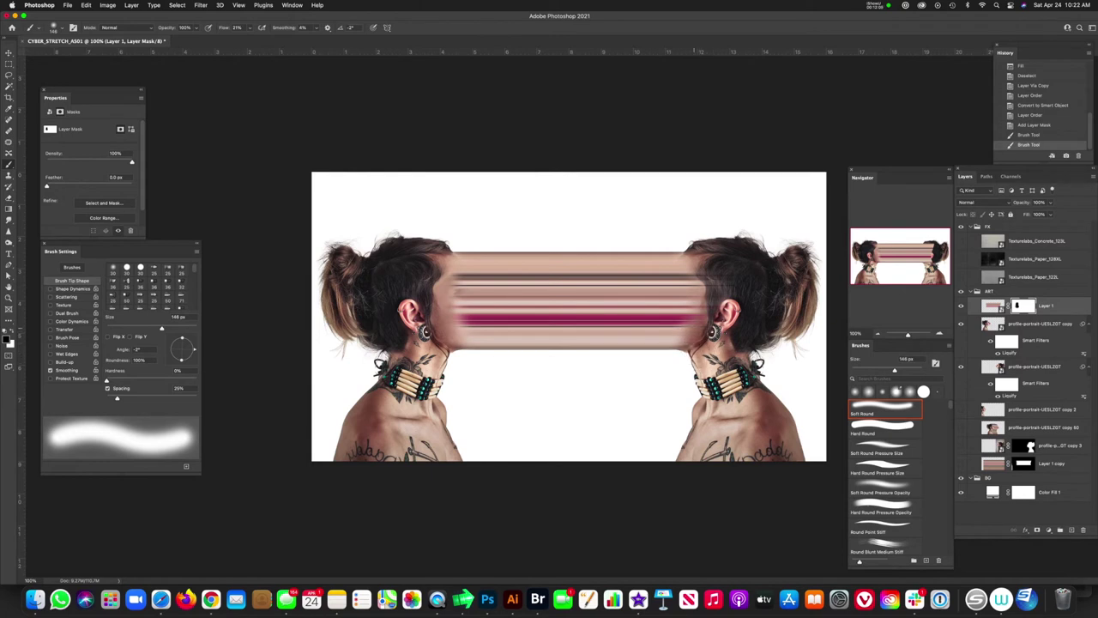
mouse_move(713, 302)
mouse_down()
mouse_move(720, 292)
mouse_move(682, 254)
mouse_move(677, 283)
mouse_up()
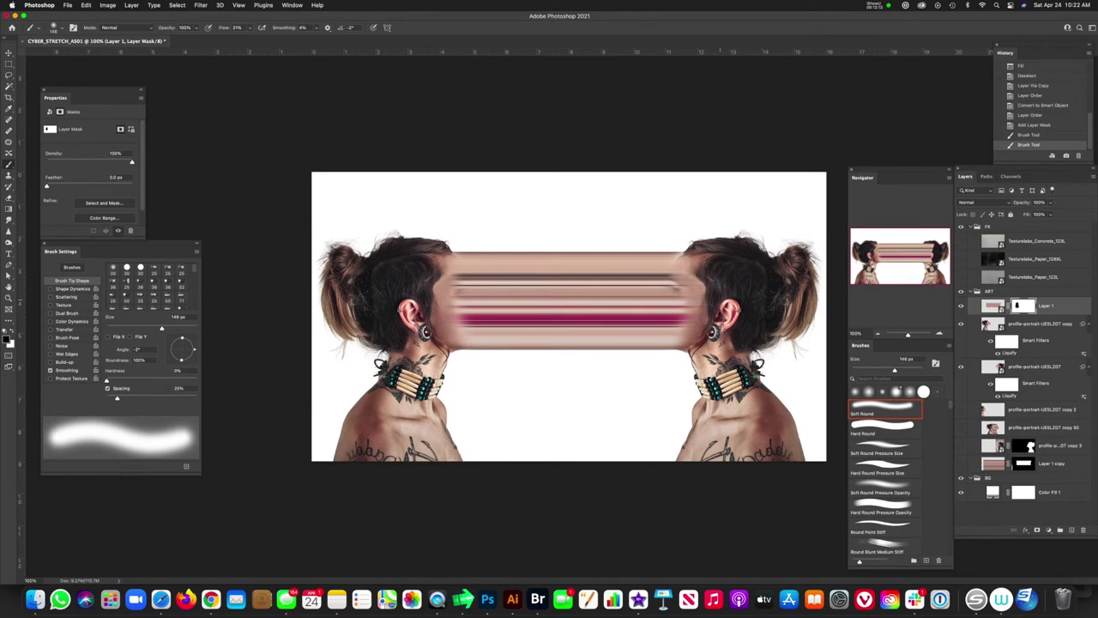
drag(677, 343, 667, 275)
Refine Layer 1's mask around both faces' eyes and lips with smaller soft brushes at 4% flow, switching between black and white.
mouse_move(480, 266)
mouse_down()
mouse_move(489, 309)
mouse_move(476, 275)
mouse_up()
mouse_move(713, 273)
mouse_down()
mouse_move(673, 265)
mouse_move(645, 326)
mouse_up()
mouse_move(489, 317)
mouse_down()
mouse_move(506, 314)
mouse_move(468, 279)
mouse_move(497, 313)
mouse_up()
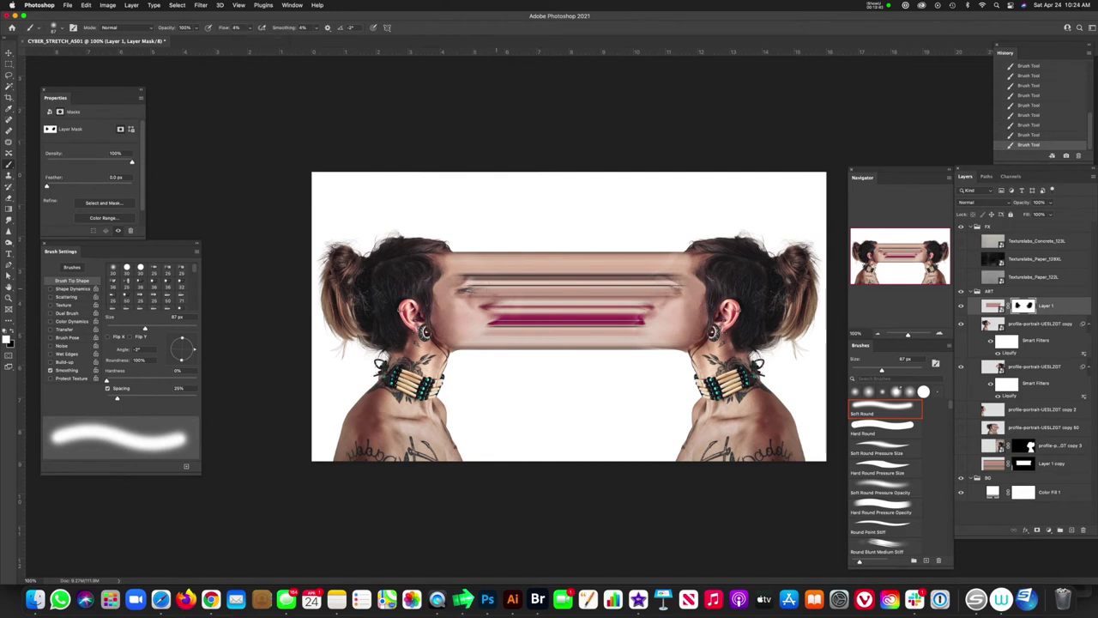
key(x)
key(x)
key(x)
key(x)
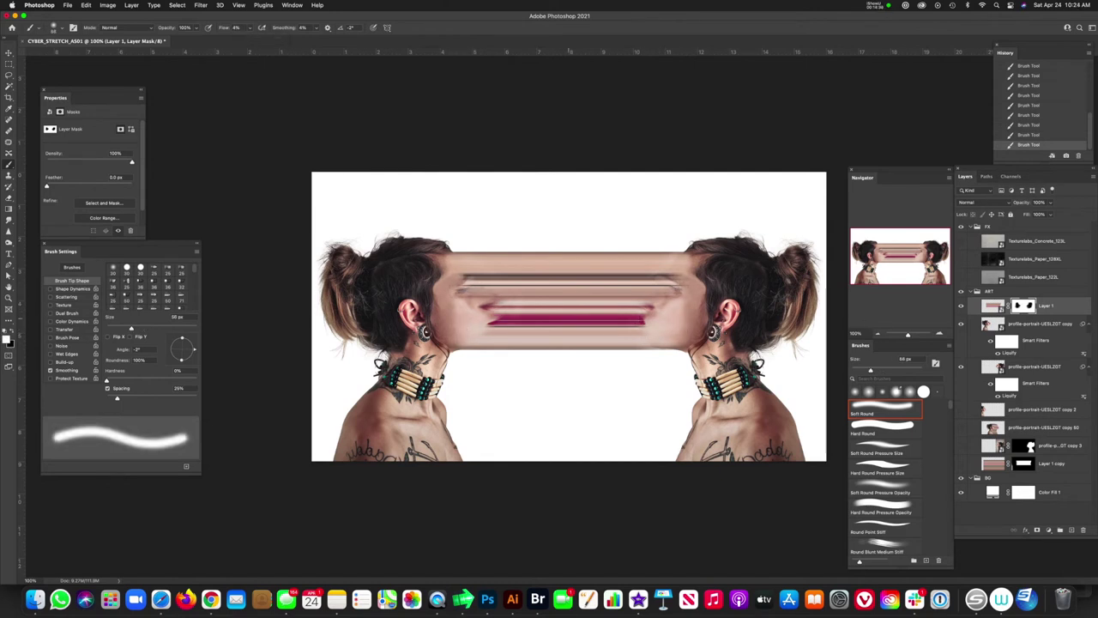
key(bracketleft)
Duplicate Layer 1 together with both liquified portraits, and hide the three originals as backups.
click(992, 368)
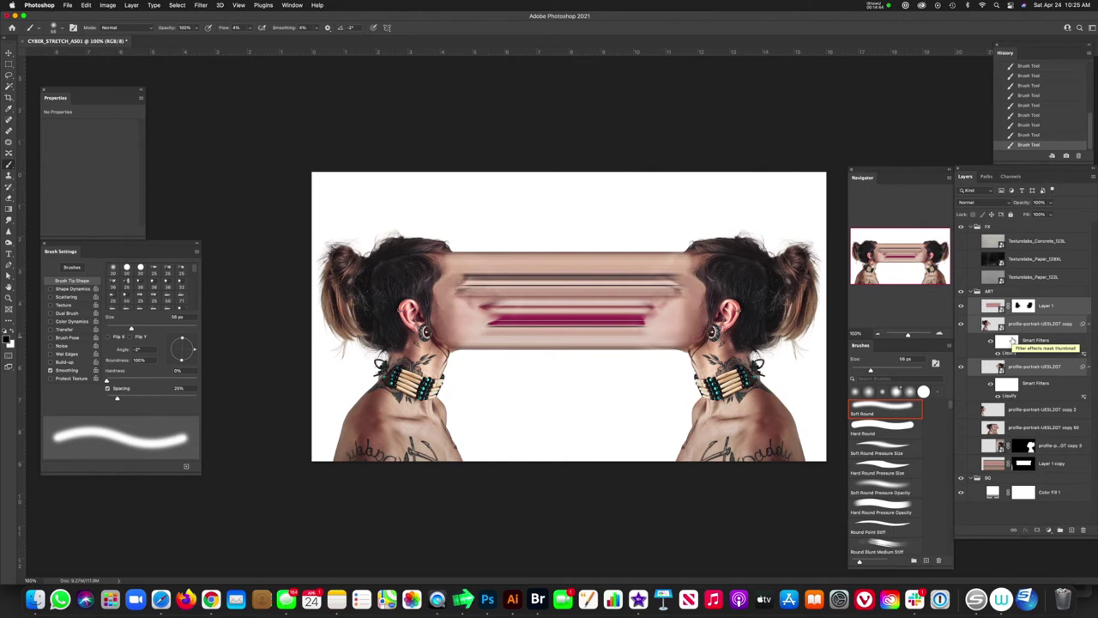
key(super+j)
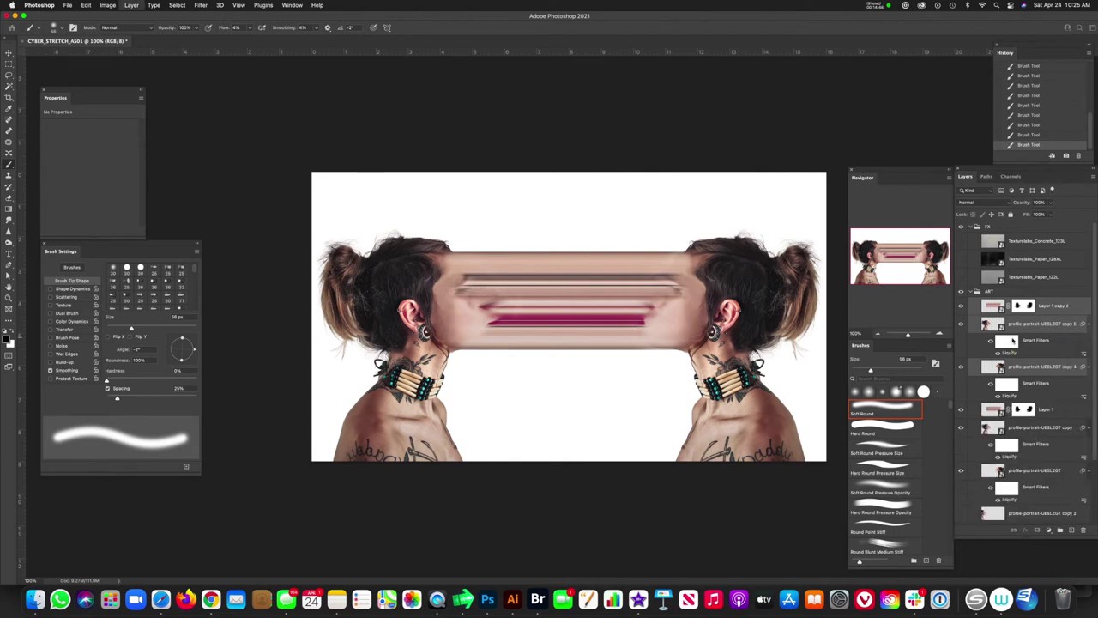
click(960, 410)
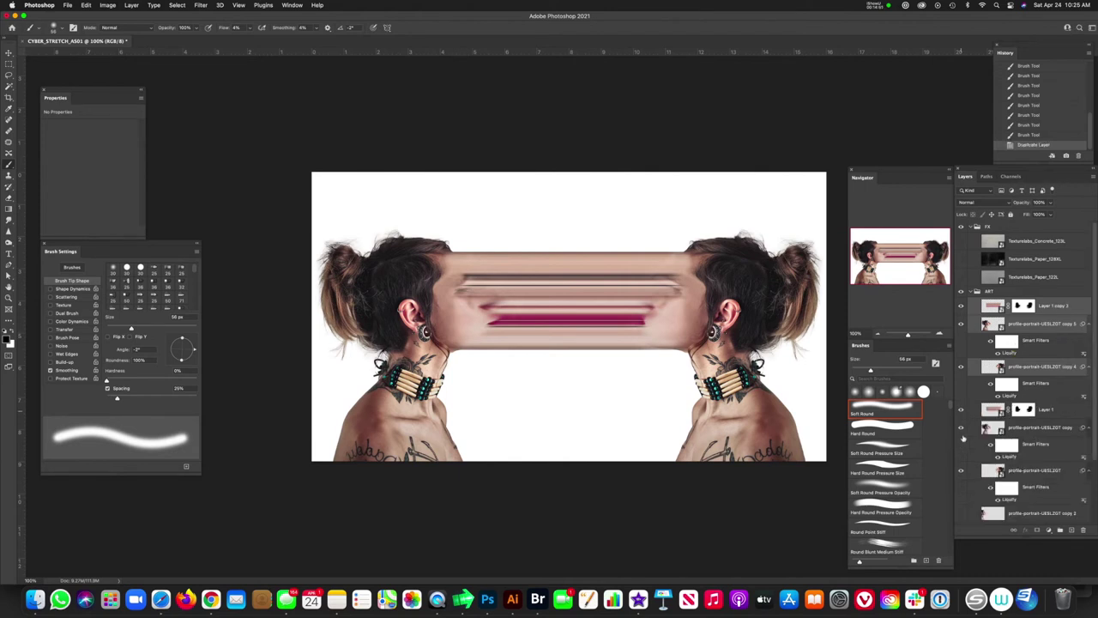
click(961, 472)
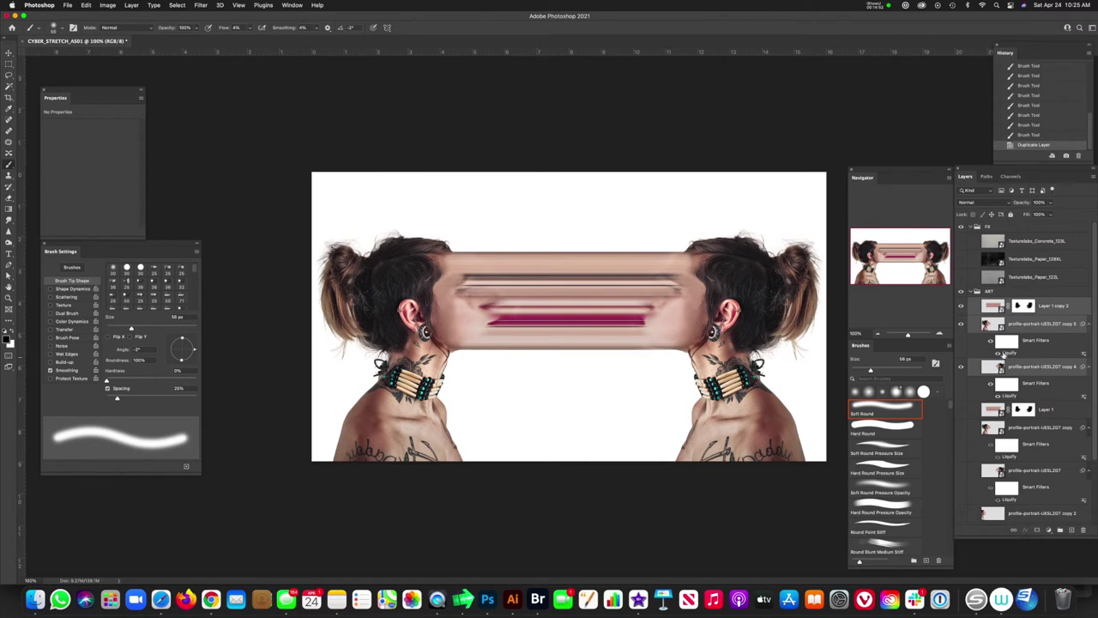
Convert Layer 1 copy 2 and the two duplicated profile portraits each into its own smart object.
click(1038, 311)
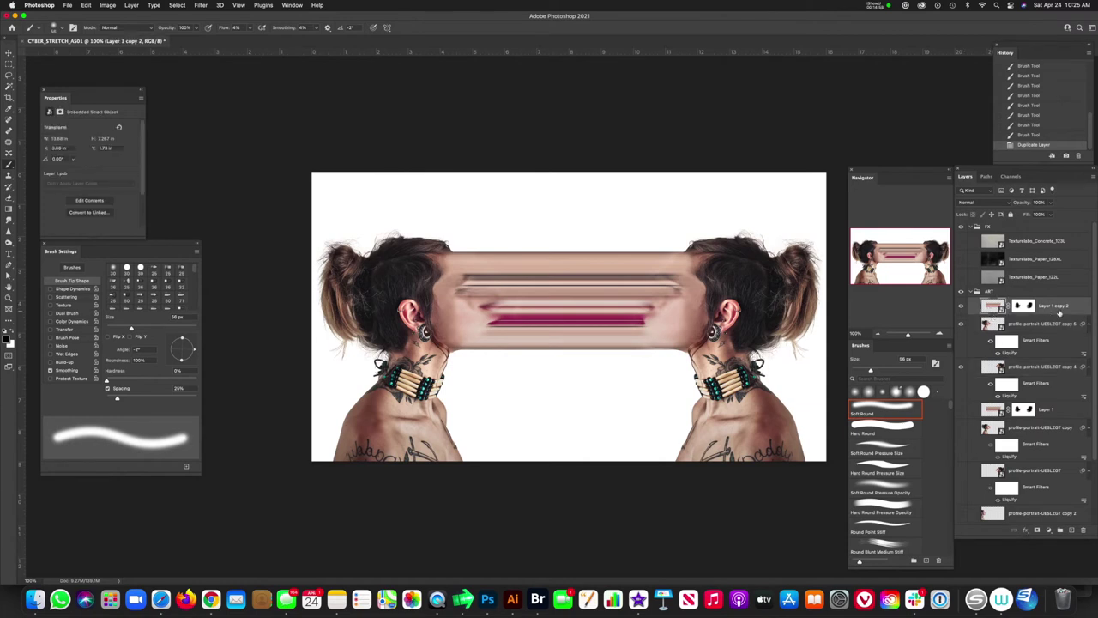
right_click(1058, 312)
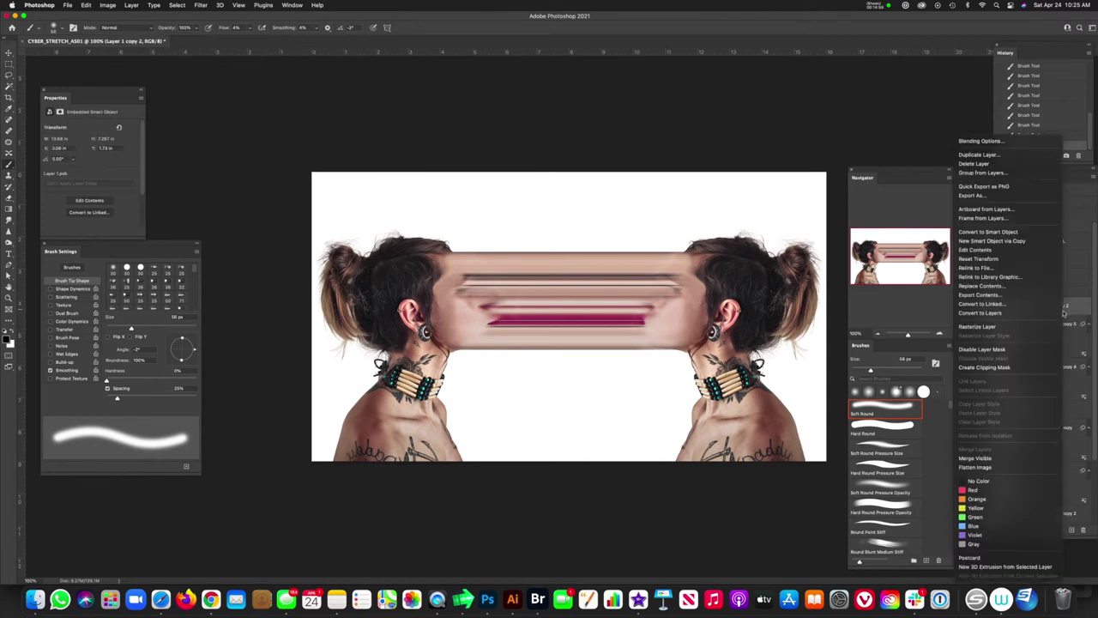
click(1018, 233)
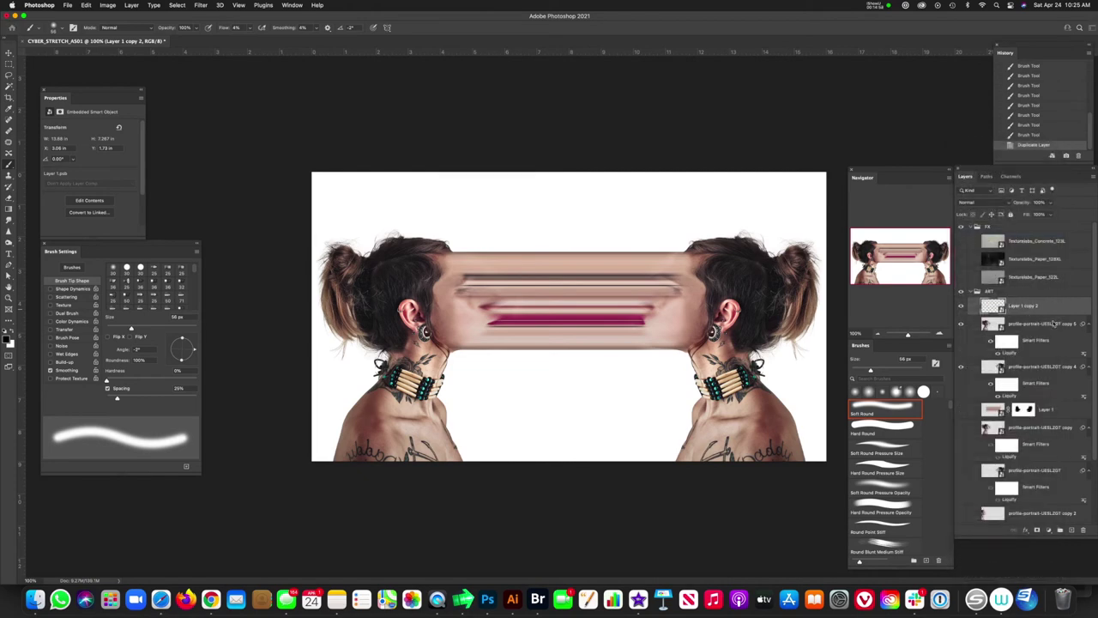
right_click(1051, 322)
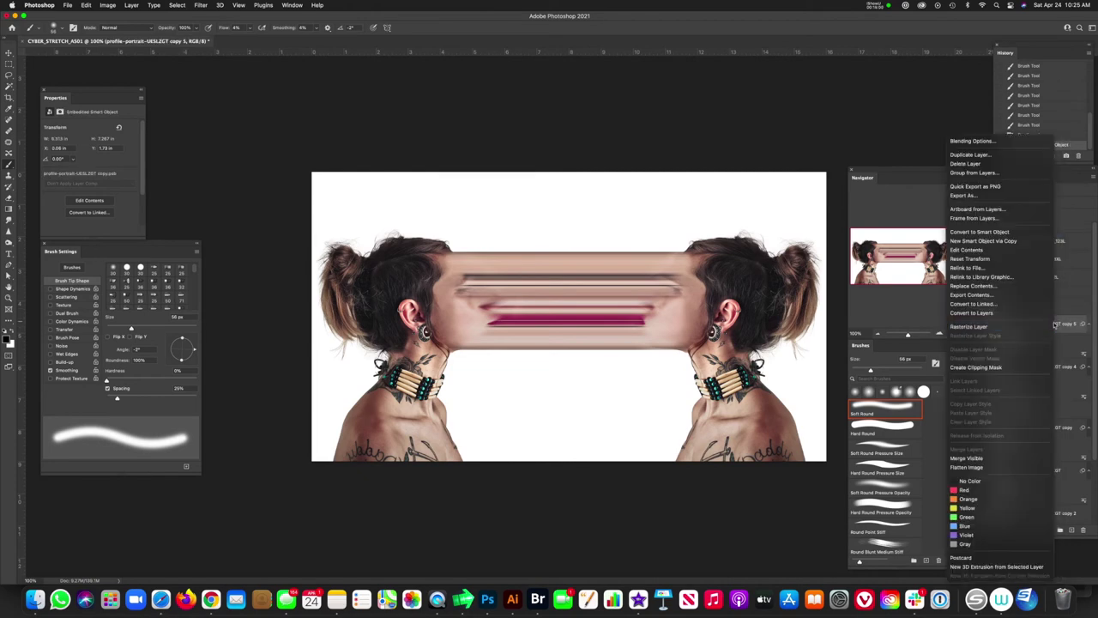
click(987, 232)
right_click(1053, 350)
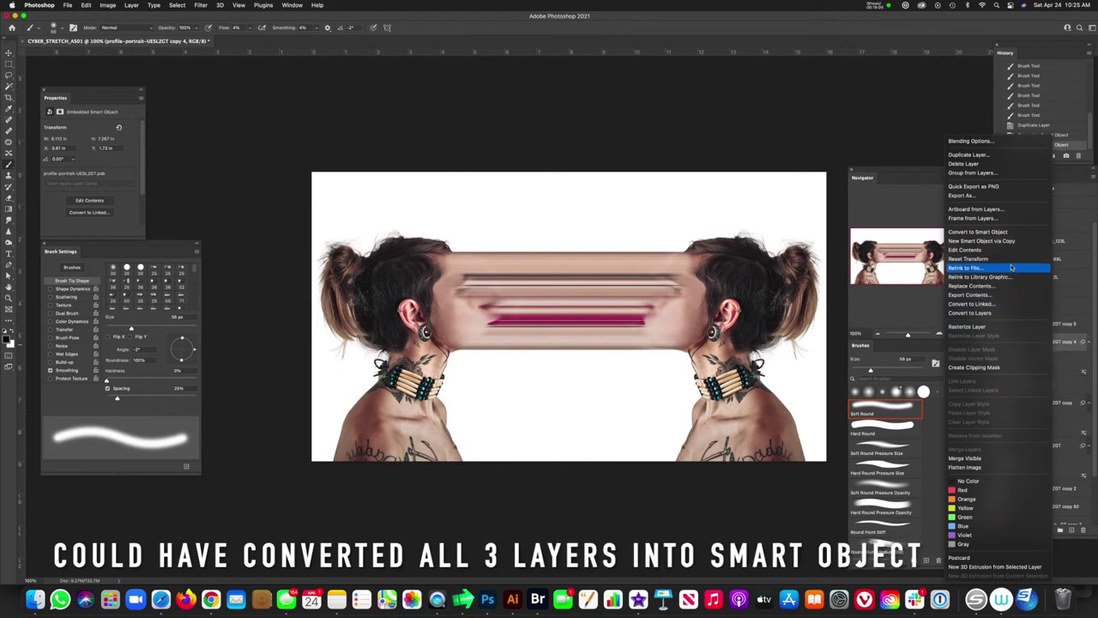
click(1010, 231)
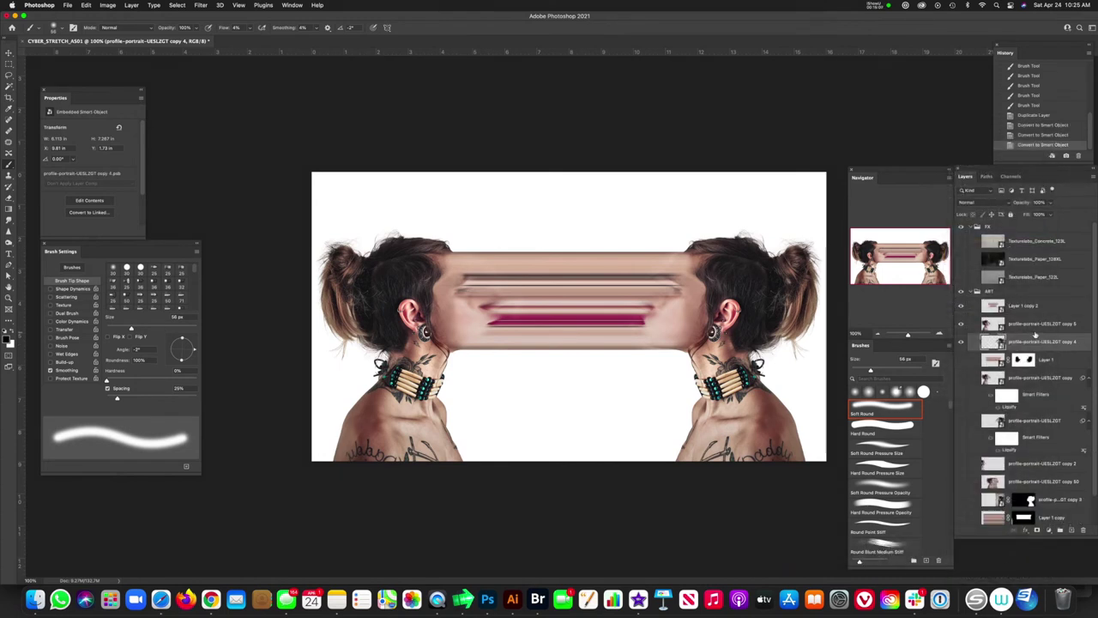
Combine Layer 1 copy 2 and the two duplicated portraits into a single smart object.
click(1050, 311)
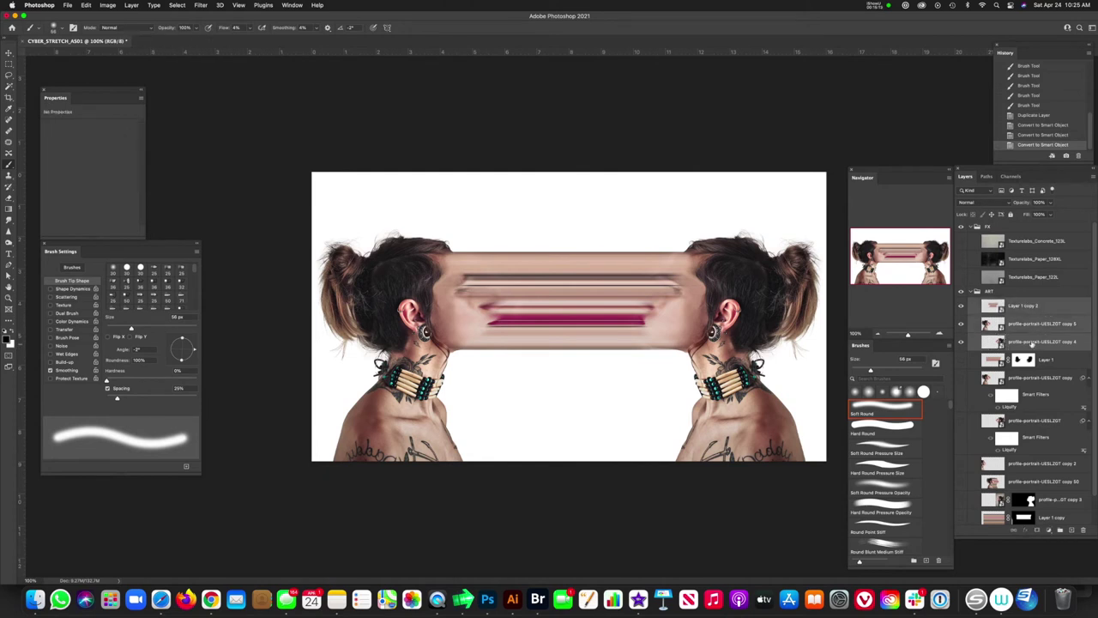
right_click(1047, 315)
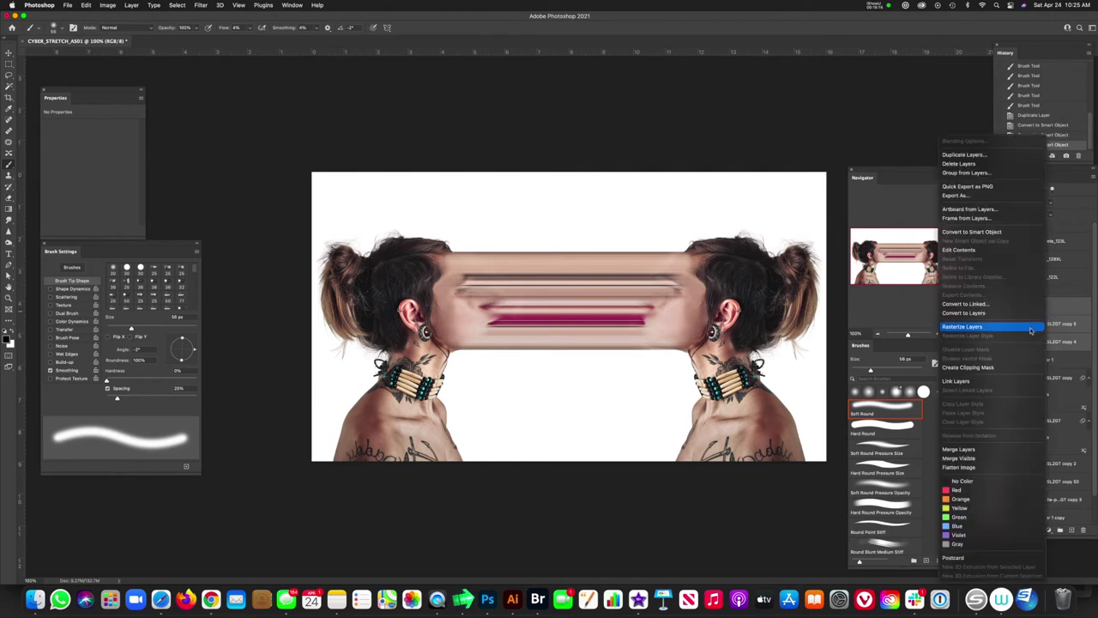
click(993, 234)
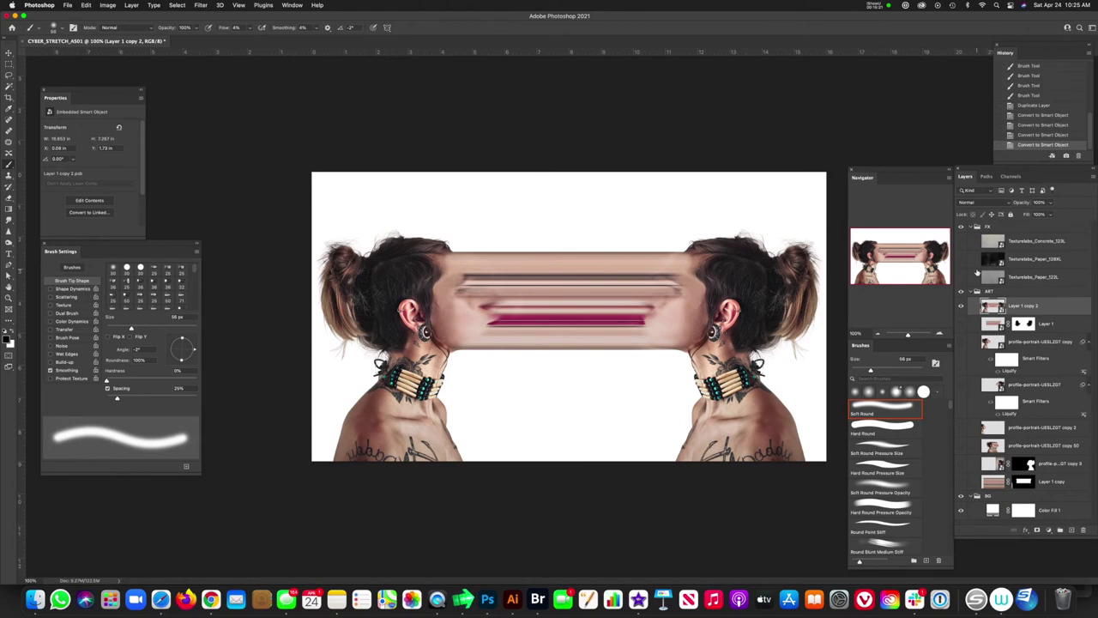
Duplicate the combined smart object, hide the upper copy, and select Layer 1 copy 2 beneath it.
key(super+j)
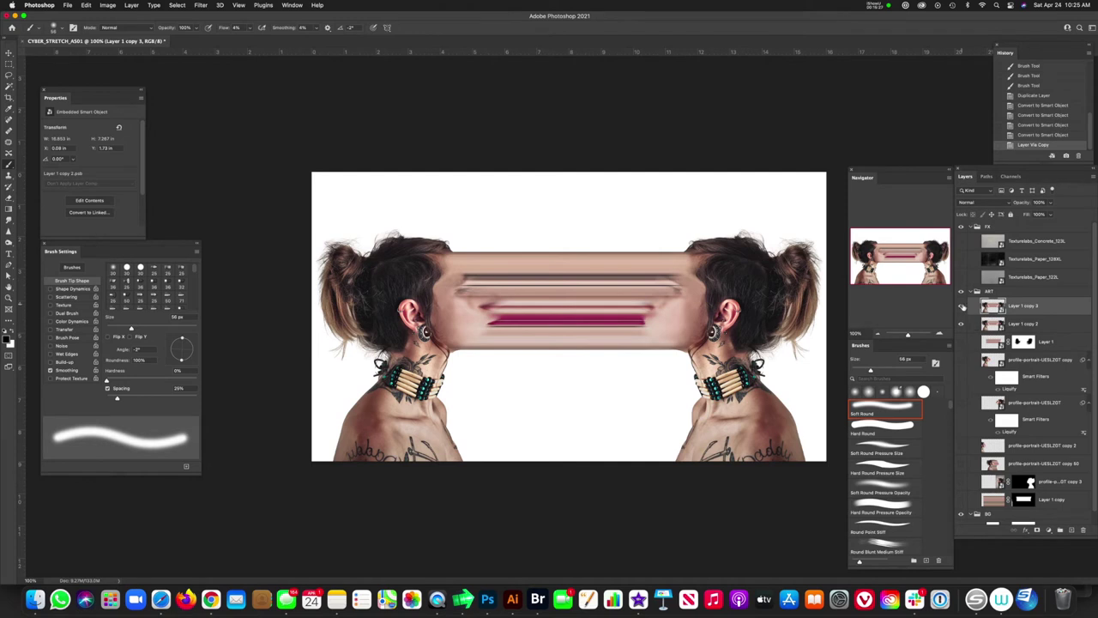
click(961, 306)
click(963, 307)
click(962, 307)
click(992, 325)
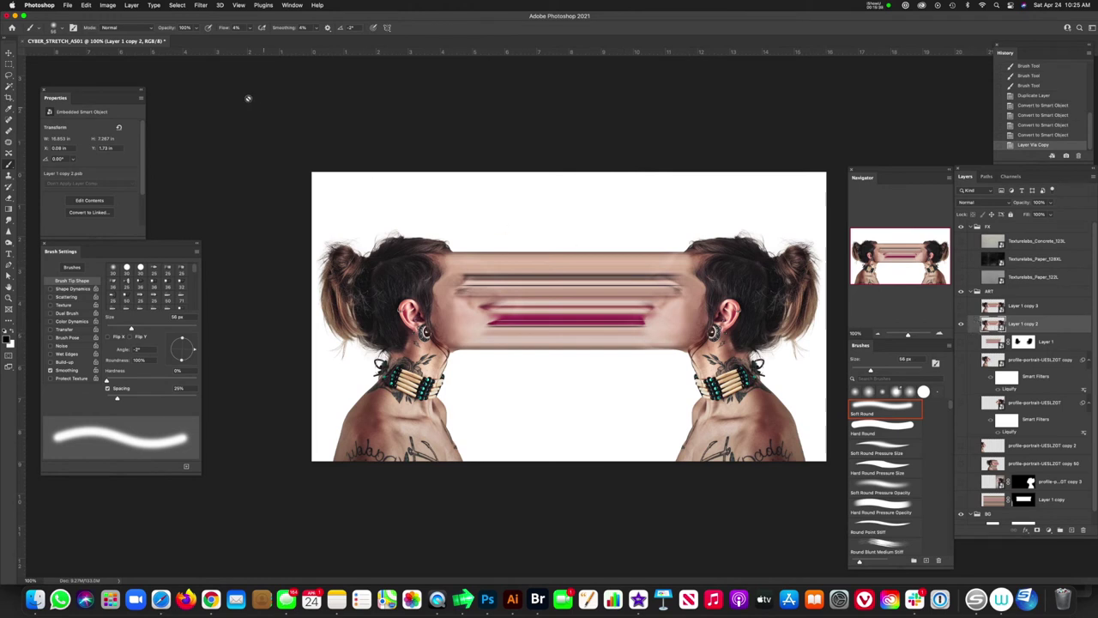
Apply the Poster Edges filter to Layer 1 copy 2 with edge thickness 4, edge intensity 1 and posterization 2.
click(200, 5)
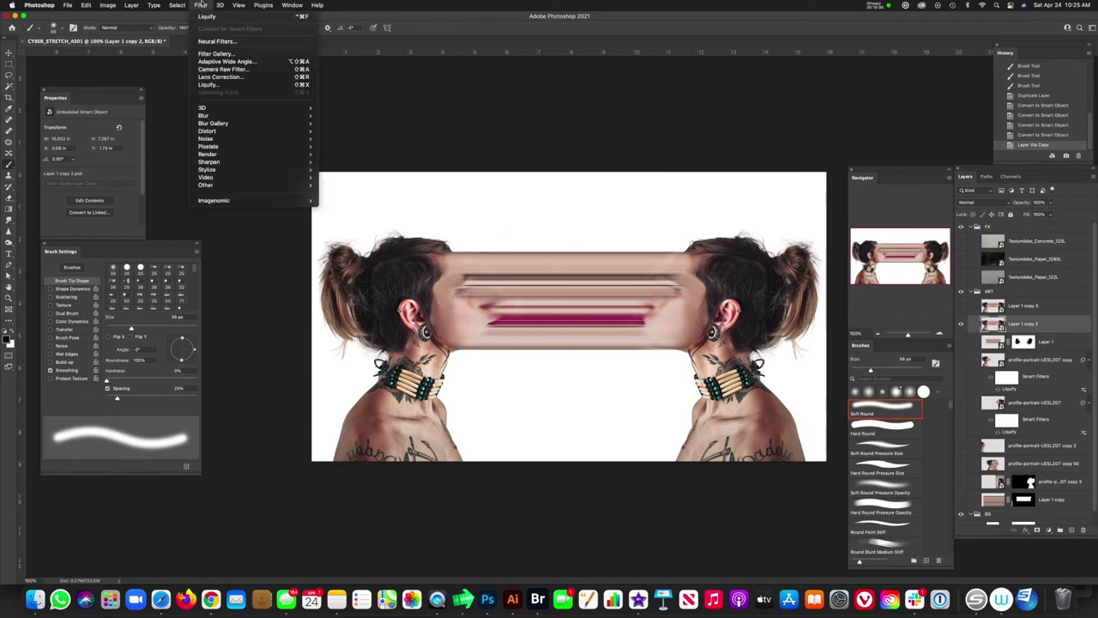
click(214, 54)
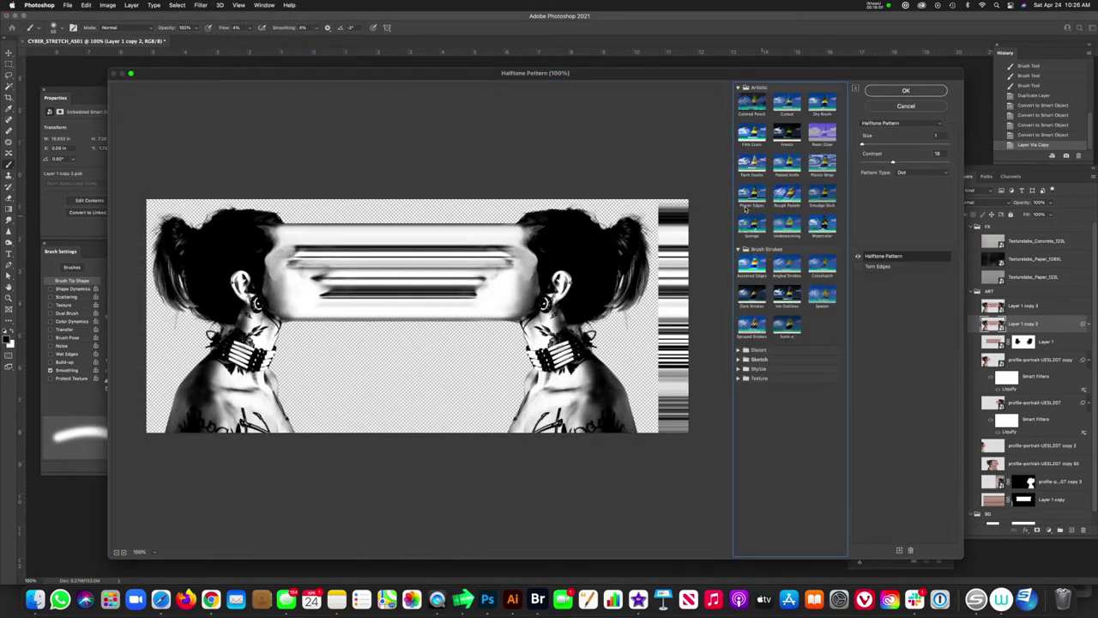
click(753, 200)
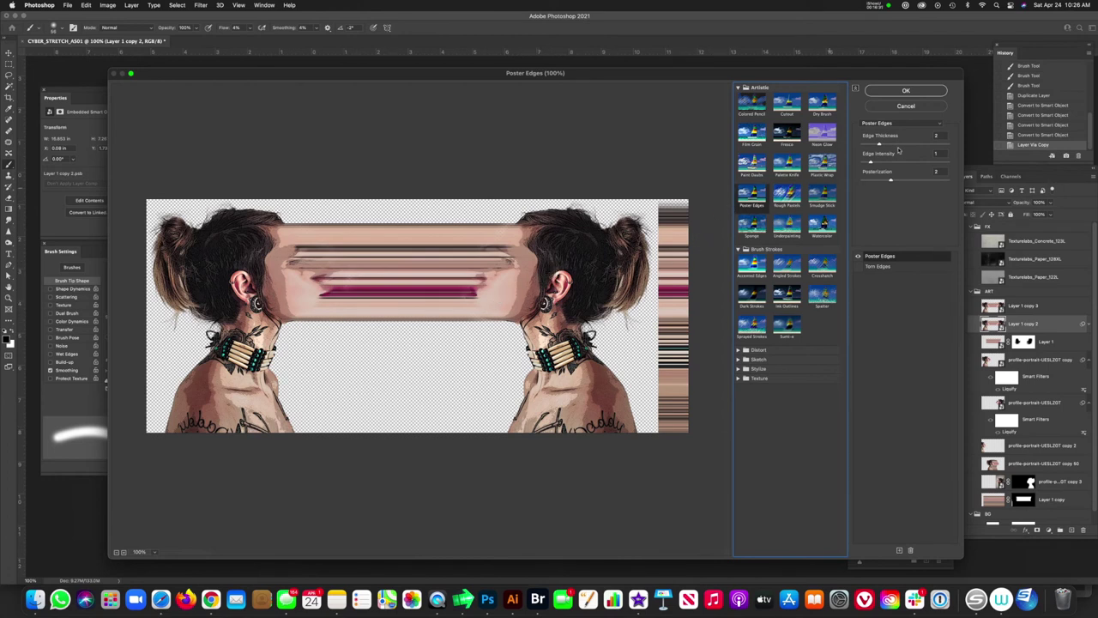
mouse_move(873, 165)
mouse_down()
mouse_move(891, 163)
mouse_move(870, 165)
mouse_up()
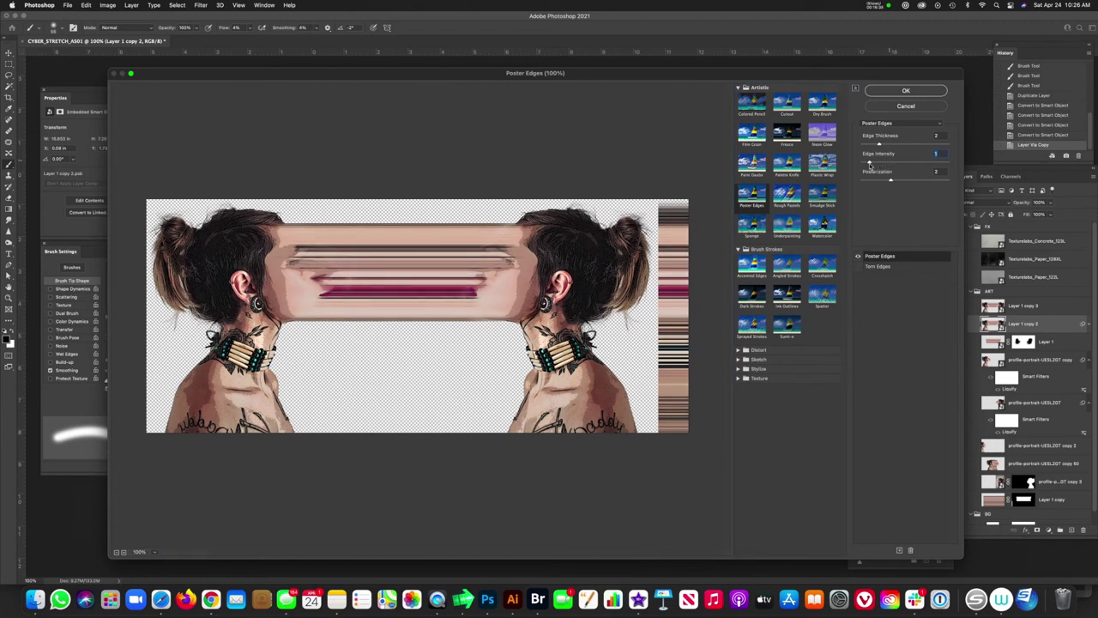
mouse_move(879, 146)
mouse_down()
mouse_move(912, 145)
mouse_move(885, 146)
mouse_up()
mouse_move(892, 182)
mouse_down()
mouse_move(925, 182)
mouse_move(866, 183)
mouse_move(885, 182)
mouse_up()
click(905, 92)
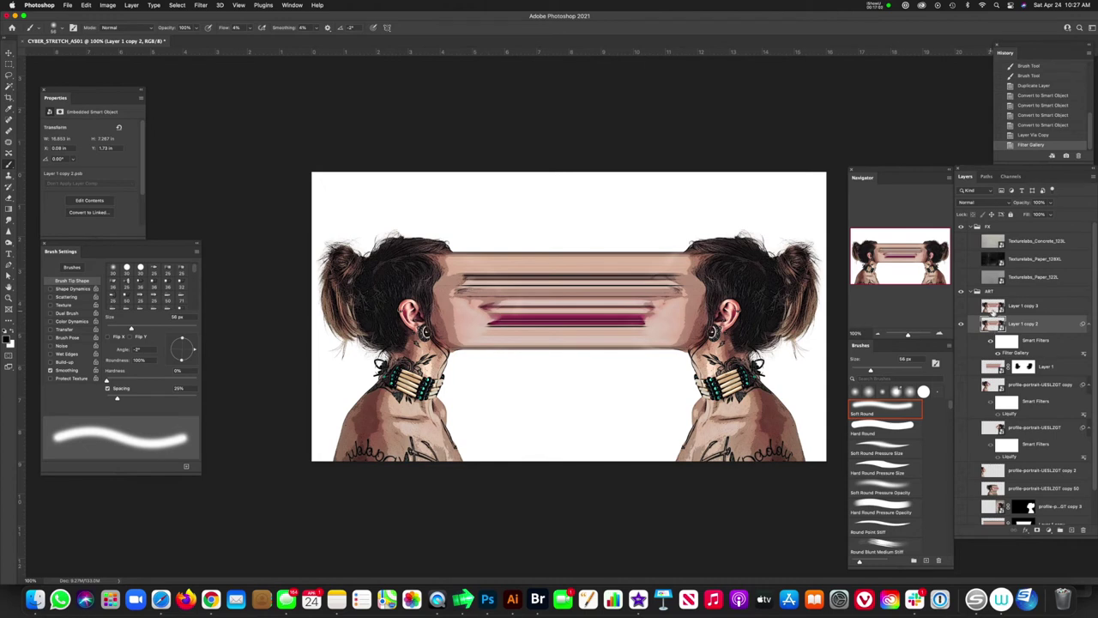
Show Layer 1 copy 3 and choose the Halftone Pattern sketch effect for it in the Filter Gallery.
click(992, 307)
click(962, 306)
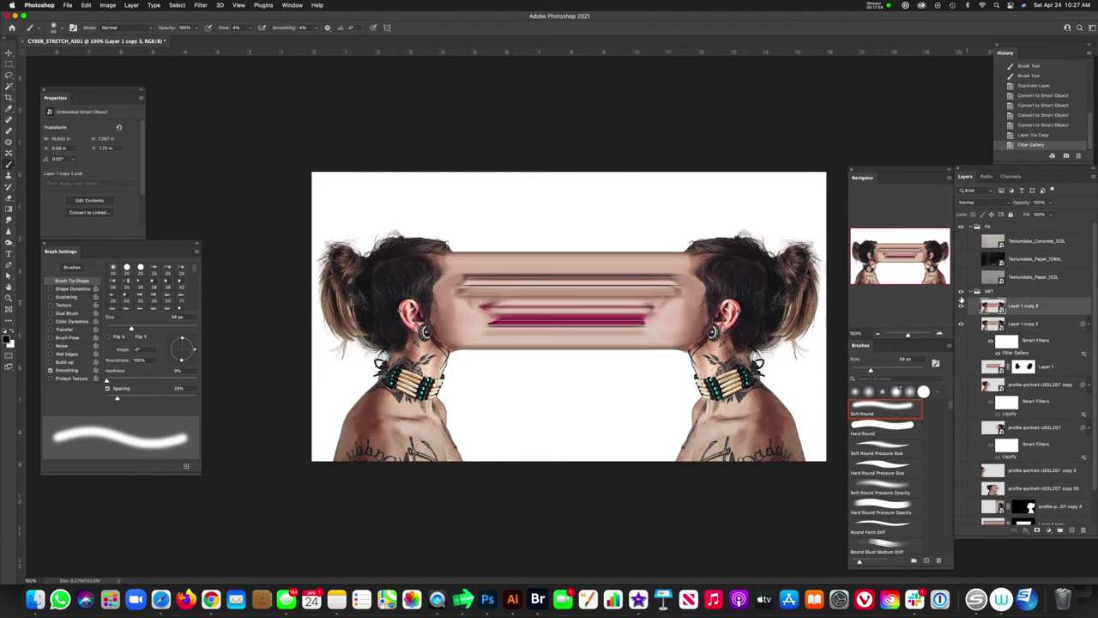
click(201, 5)
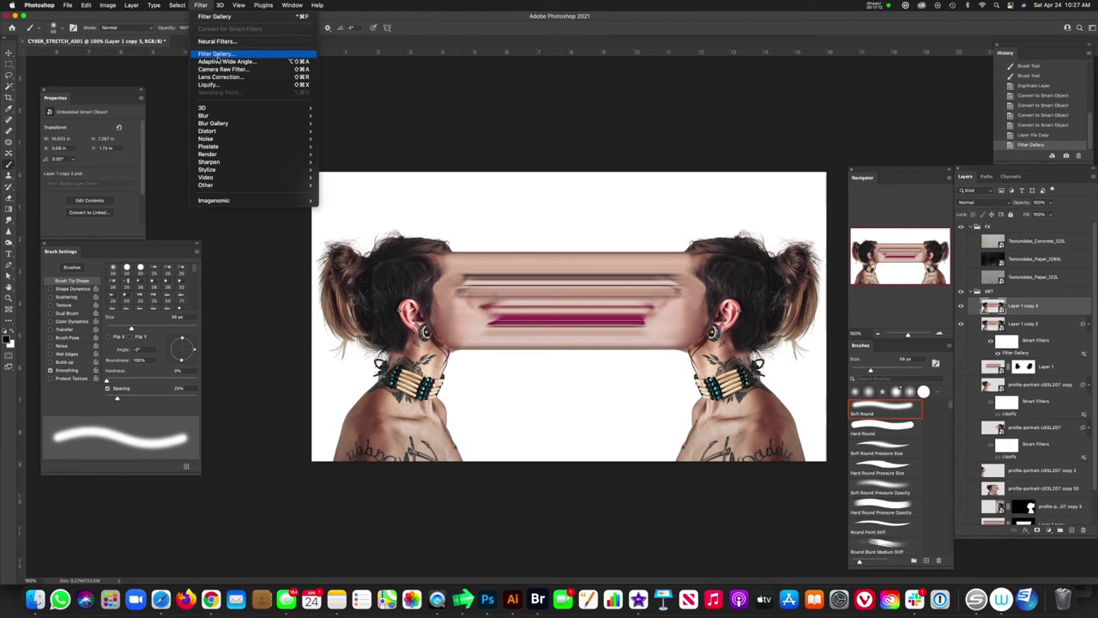
click(218, 54)
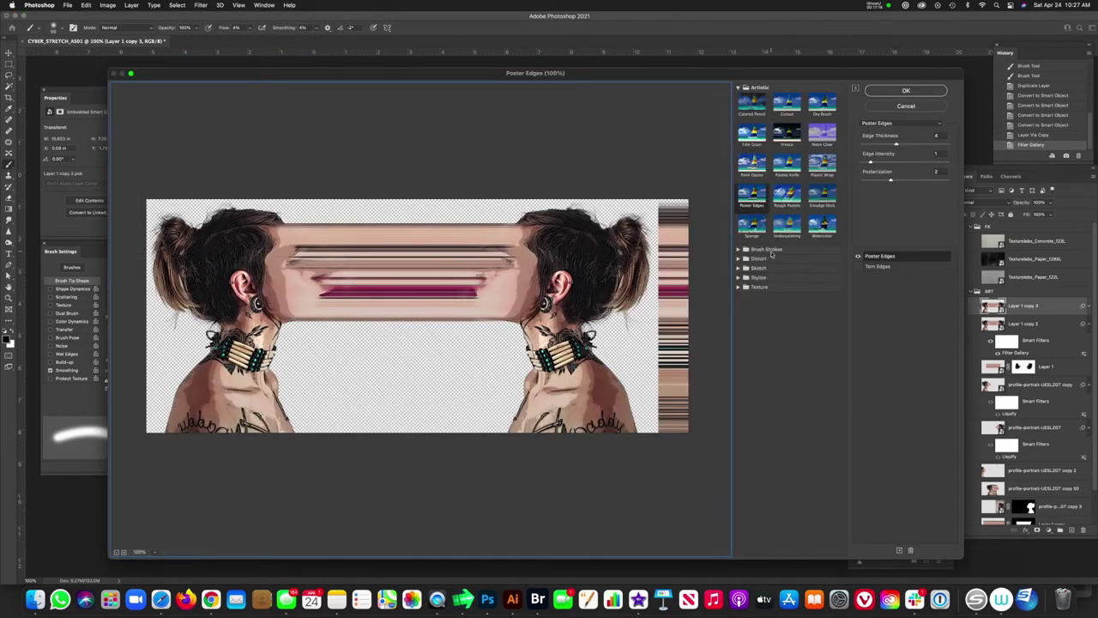
click(743, 268)
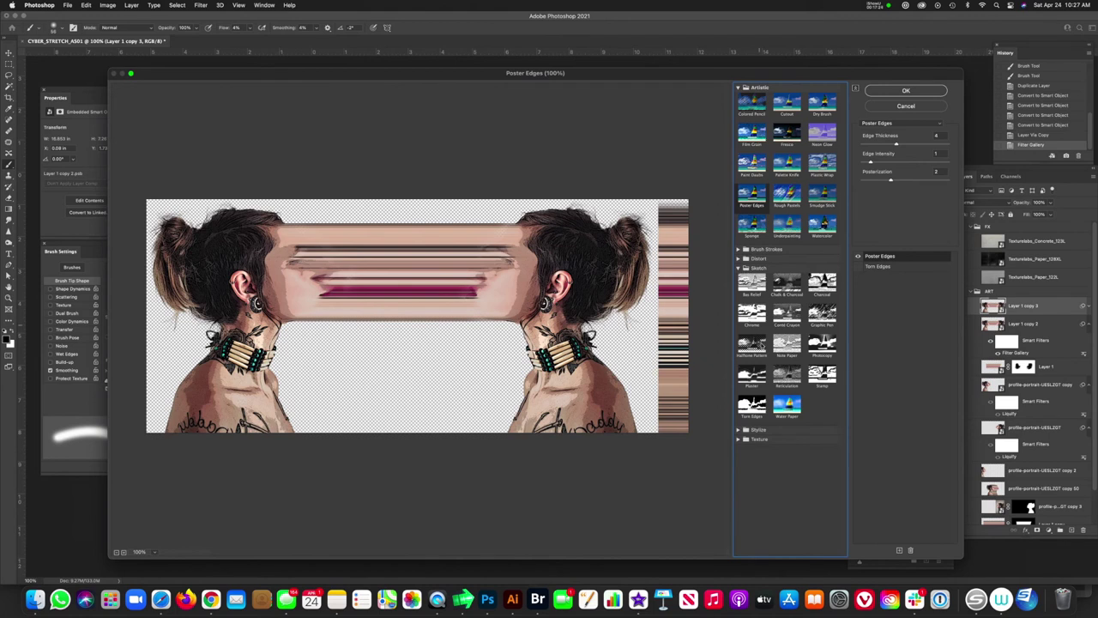
click(755, 346)
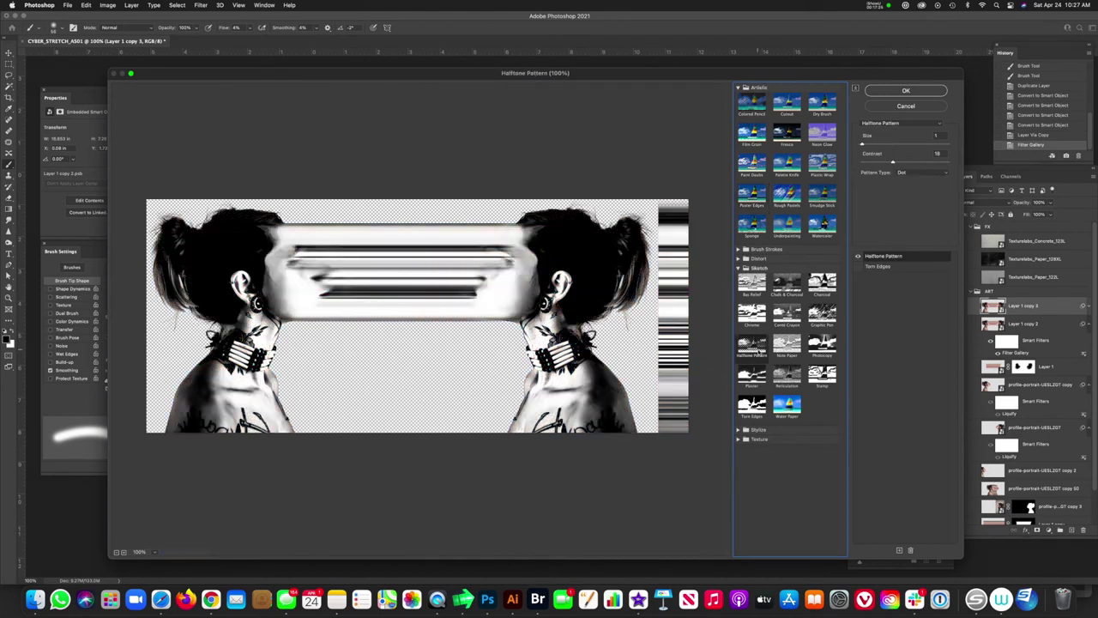
Apply the Dot halftone at size 1 with slightly reduced contrast, and set Layer 1 copy 3 to Lighten blend mode.
click(863, 145)
drag(863, 145, 904, 144)
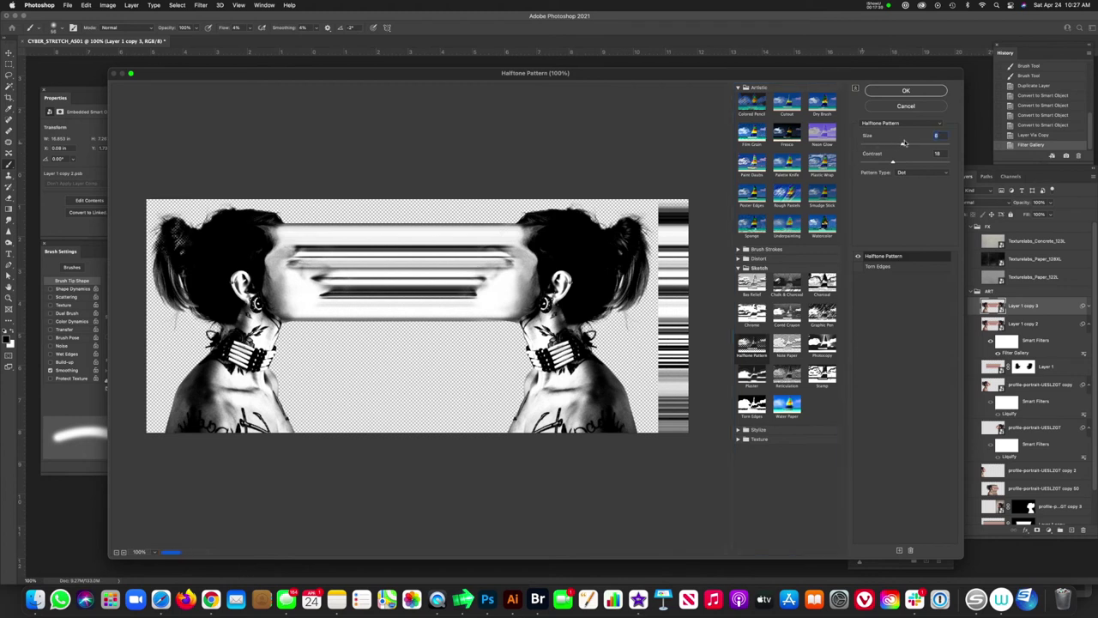
drag(900, 144, 870, 146)
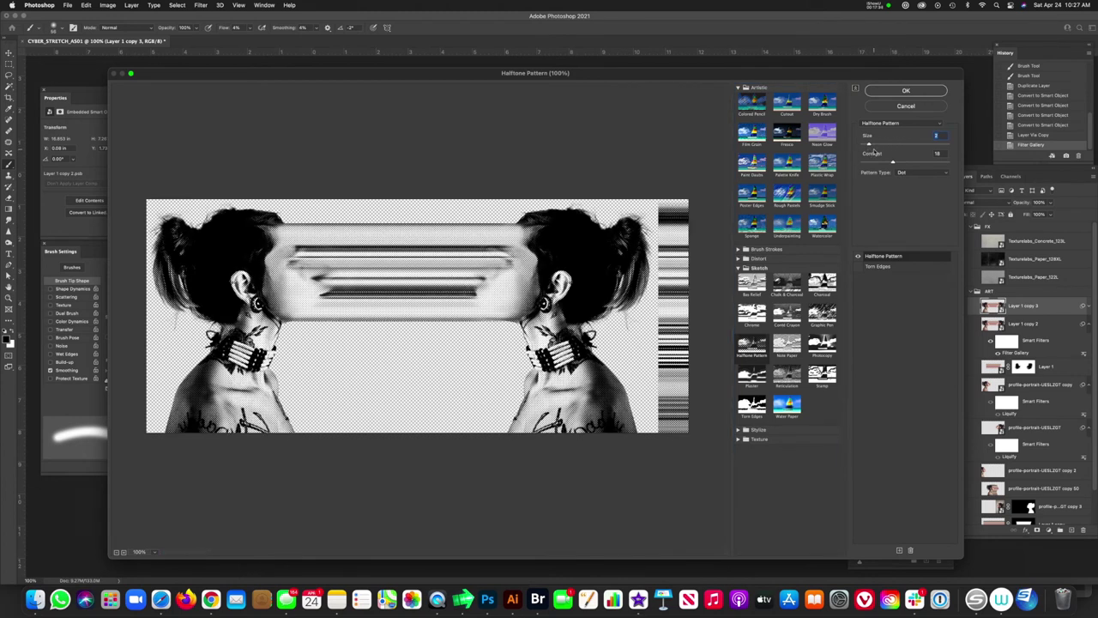
drag(872, 147, 888, 163)
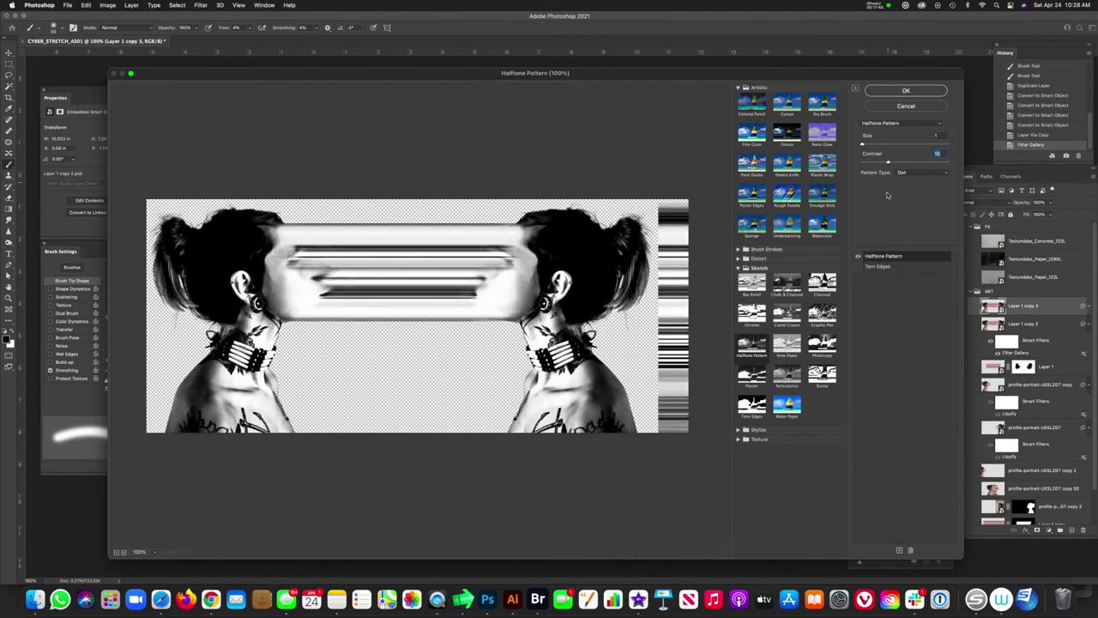
click(905, 91)
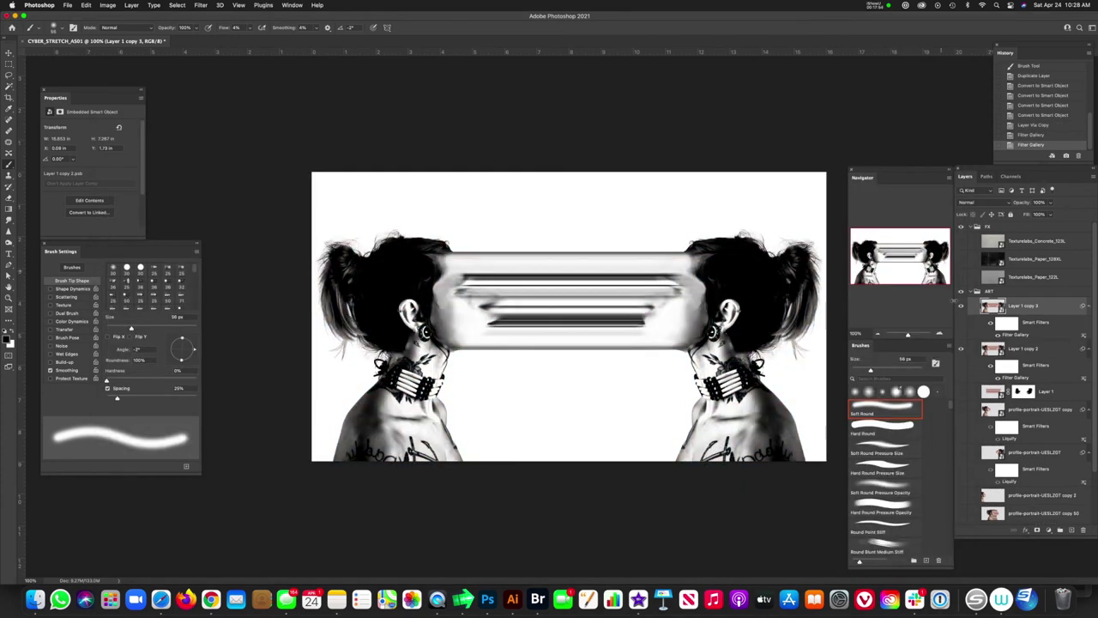
click(983, 204)
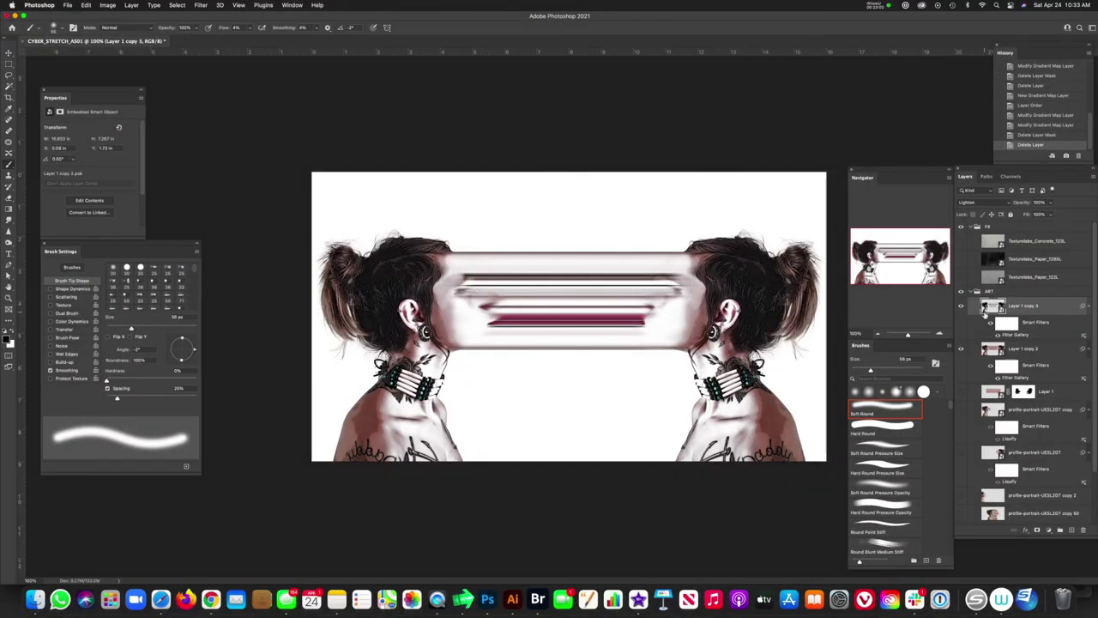
Show the Texturelabs_Paper_122L texture over the portraits and compare the image with and without it.
click(992, 280)
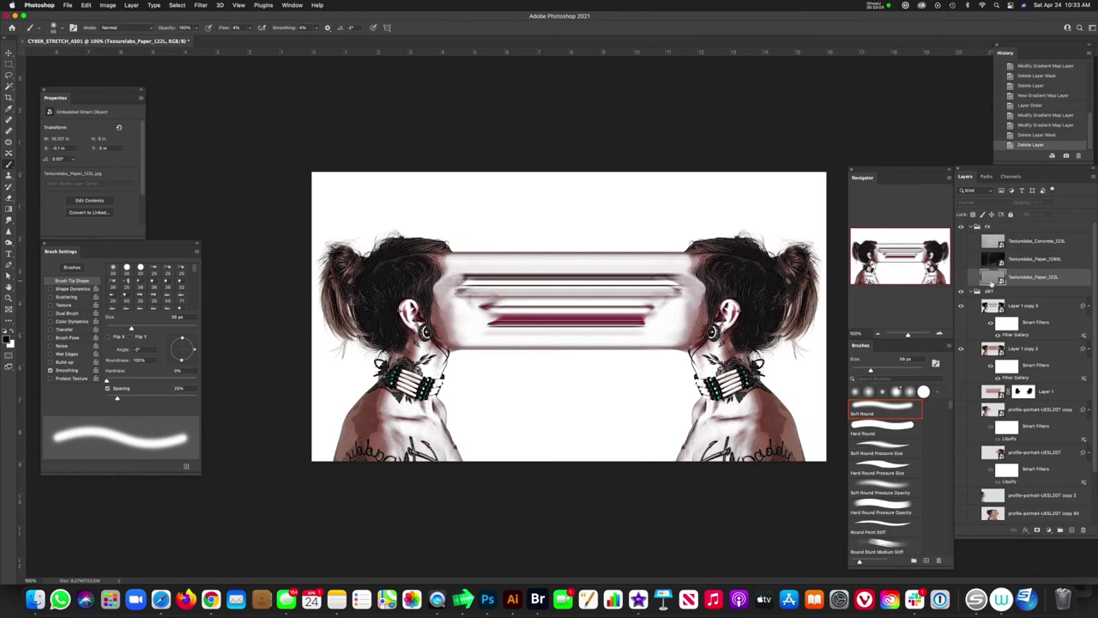
click(961, 279)
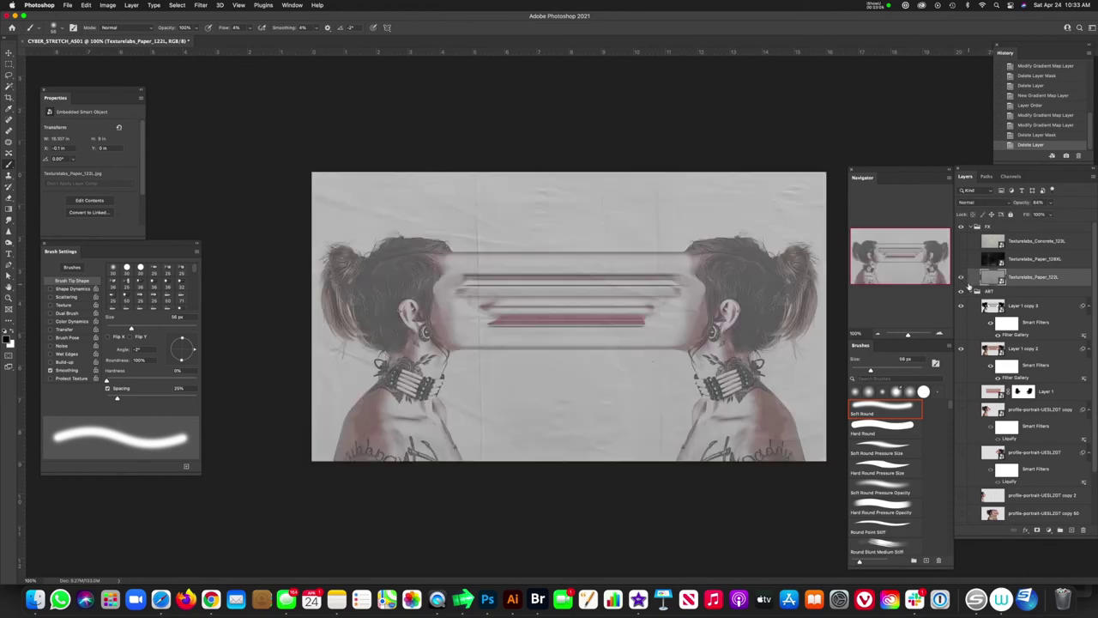
click(961, 279)
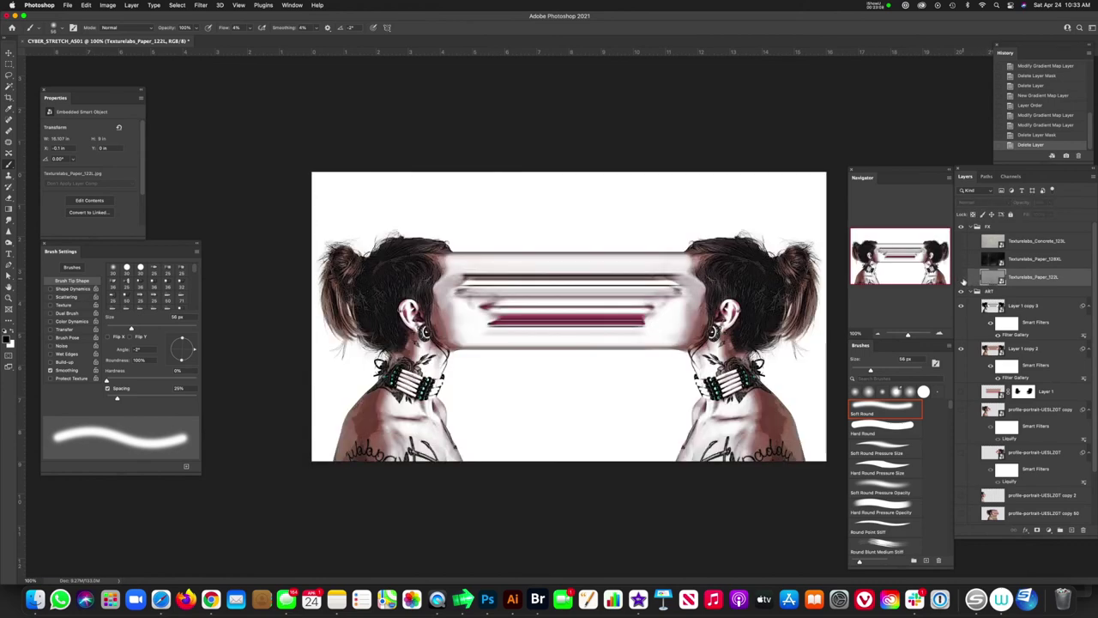
click(961, 279)
click(961, 279)
click(962, 278)
click(972, 203)
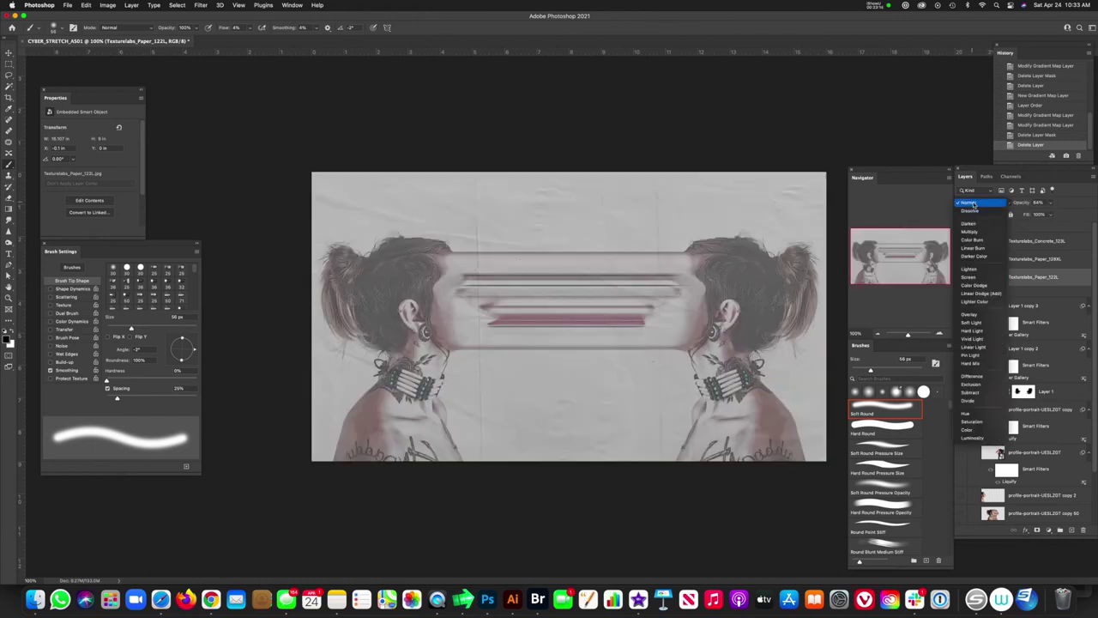
click(984, 205)
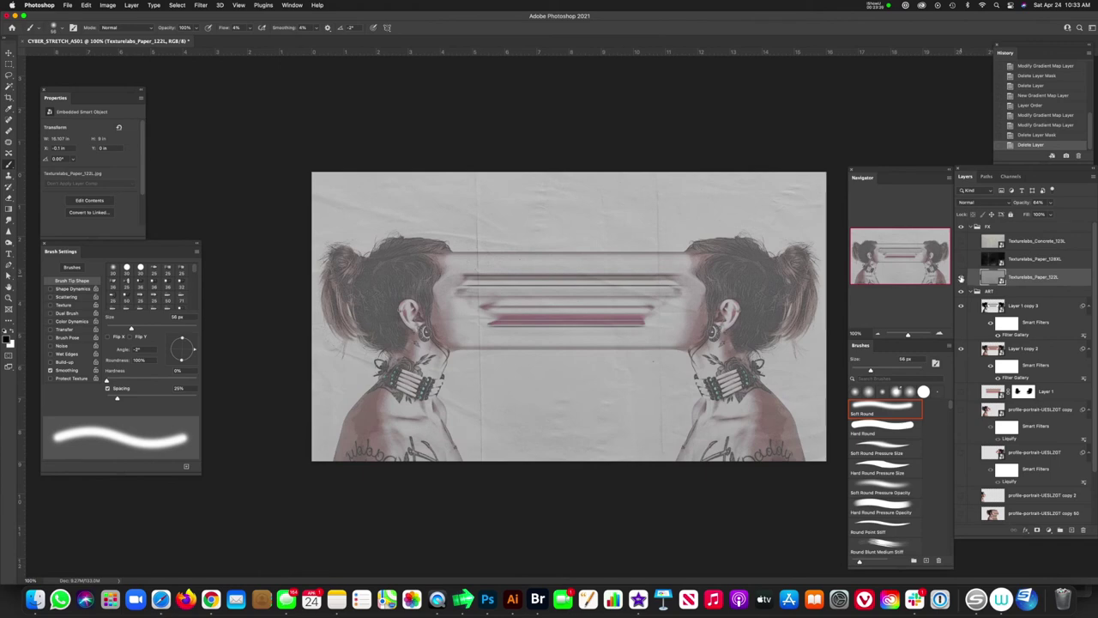
Set the Texturelabs_Paper_122L layer to 100% opacity with the Multiply blend mode.
click(963, 277)
click(983, 202)
key(Escape)
drag(1050, 202, 1071, 214)
click(982, 202)
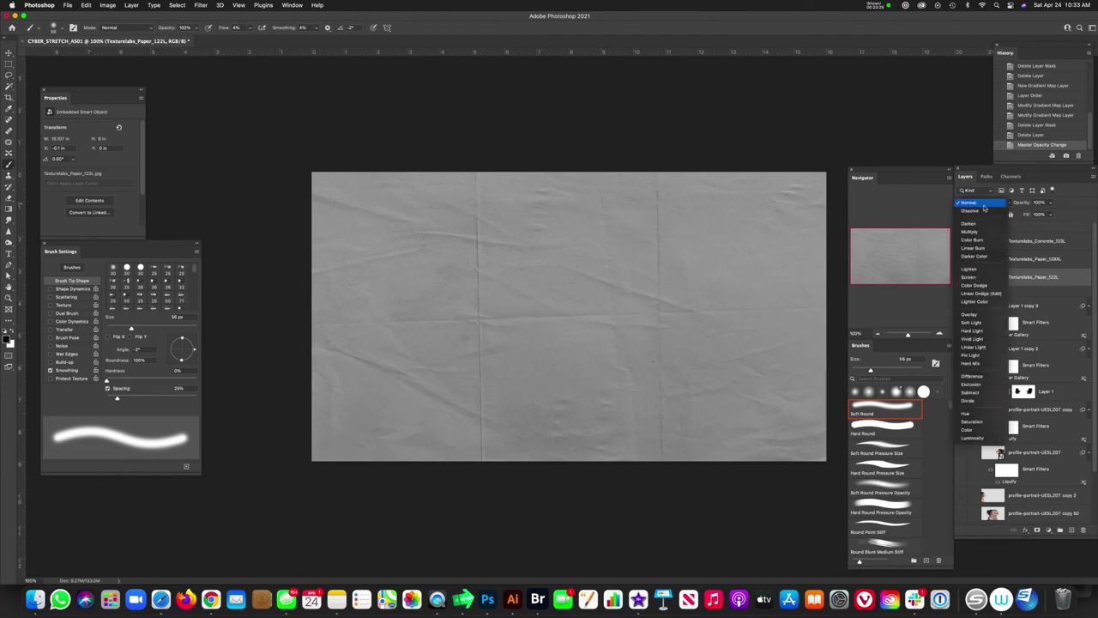
click(987, 257)
Show the dark paper texture in Lighten mode together with the Texturelabs_Paper_122L layer, leaving the dark texture selected.
click(1028, 262)
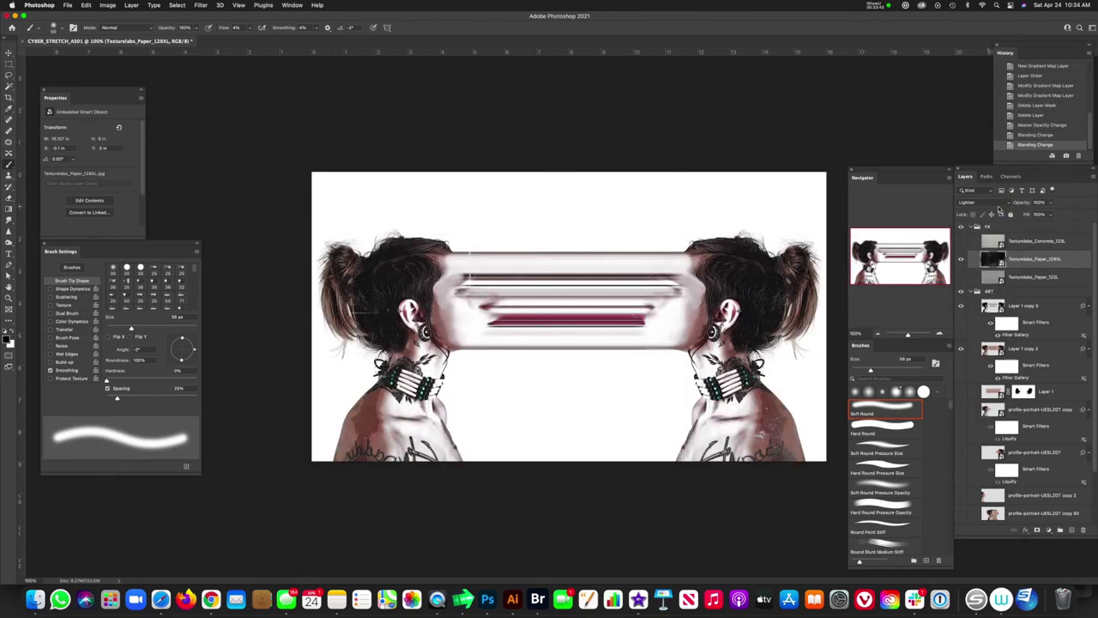
click(987, 277)
click(961, 278)
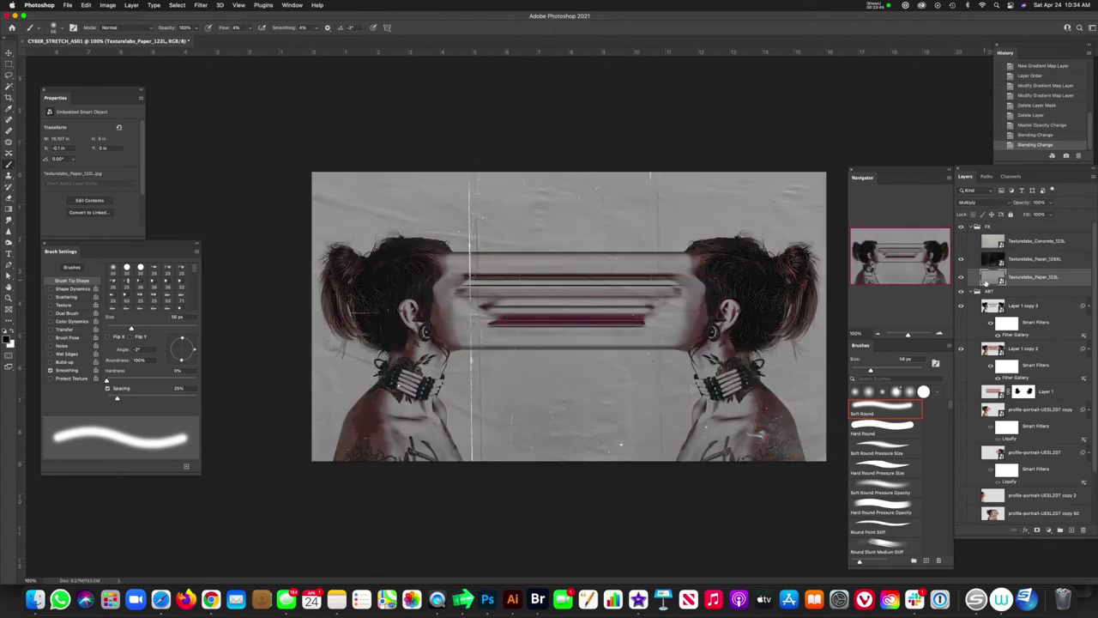
click(998, 259)
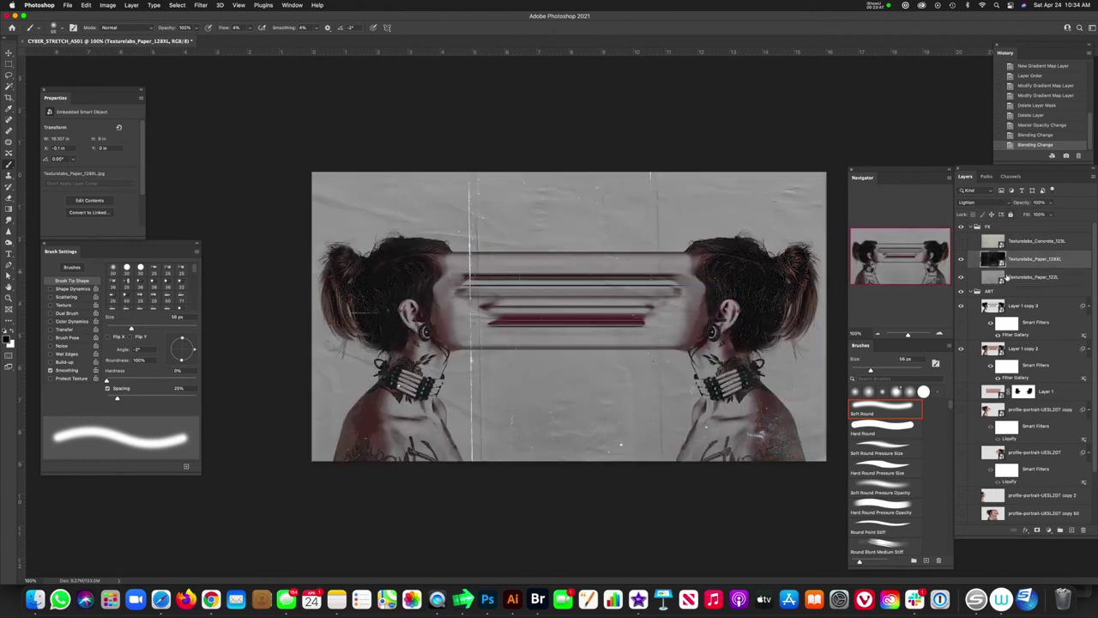
Add a Gradient Map above the Texturelabs_Paper_128XL layer using the first multicolour preset of Color Harmonies 1 in Legacy Gradients.
click(1048, 529)
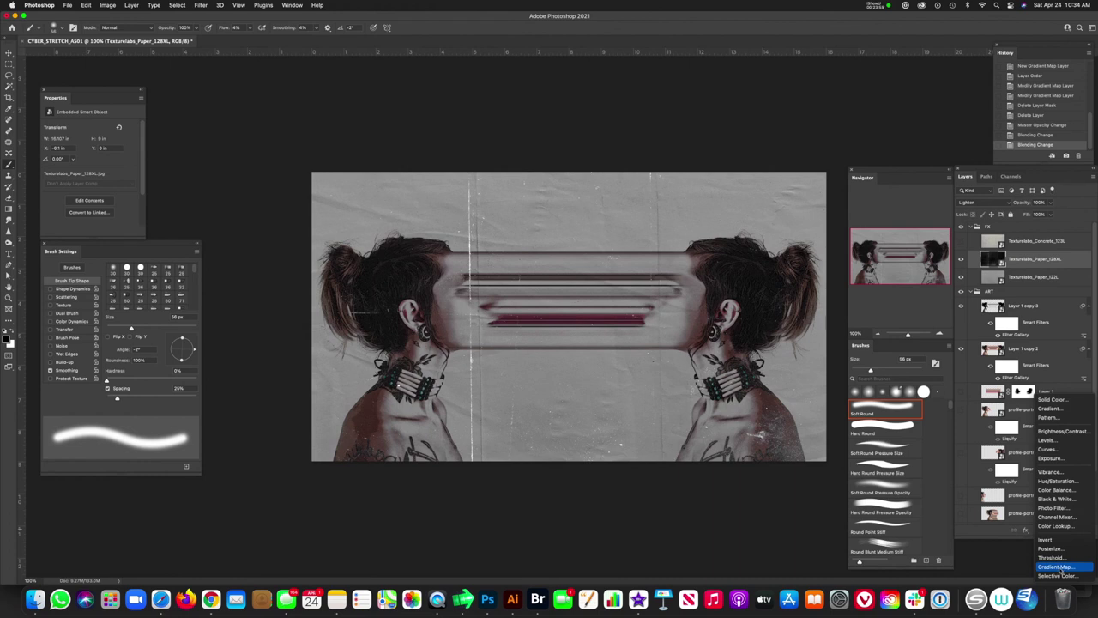
click(1055, 568)
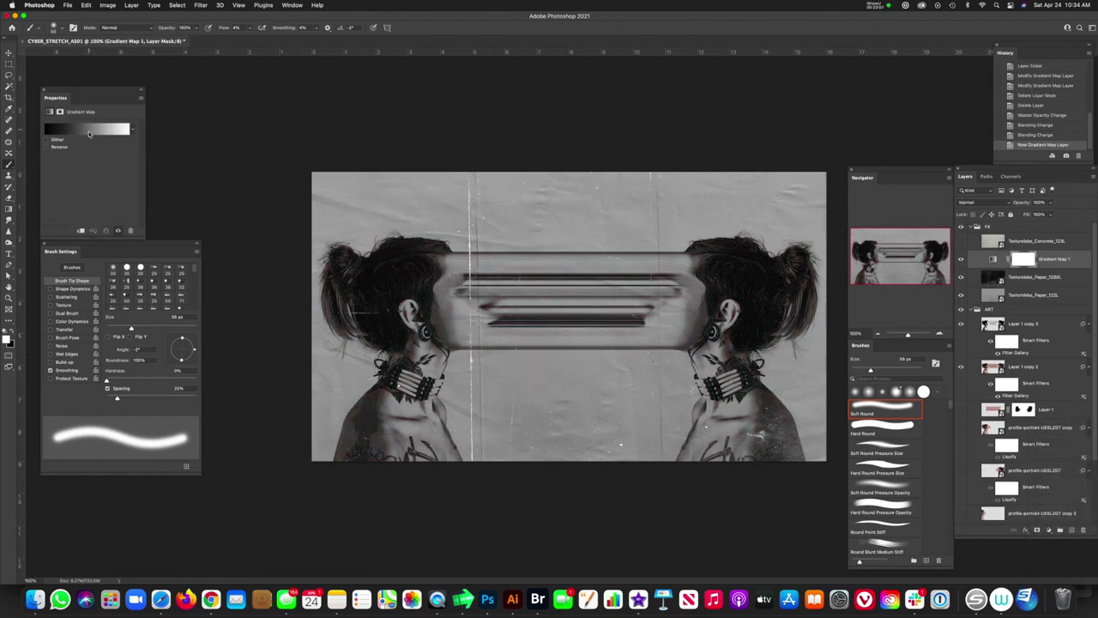
click(89, 133)
drag(322, 142, 323, 167)
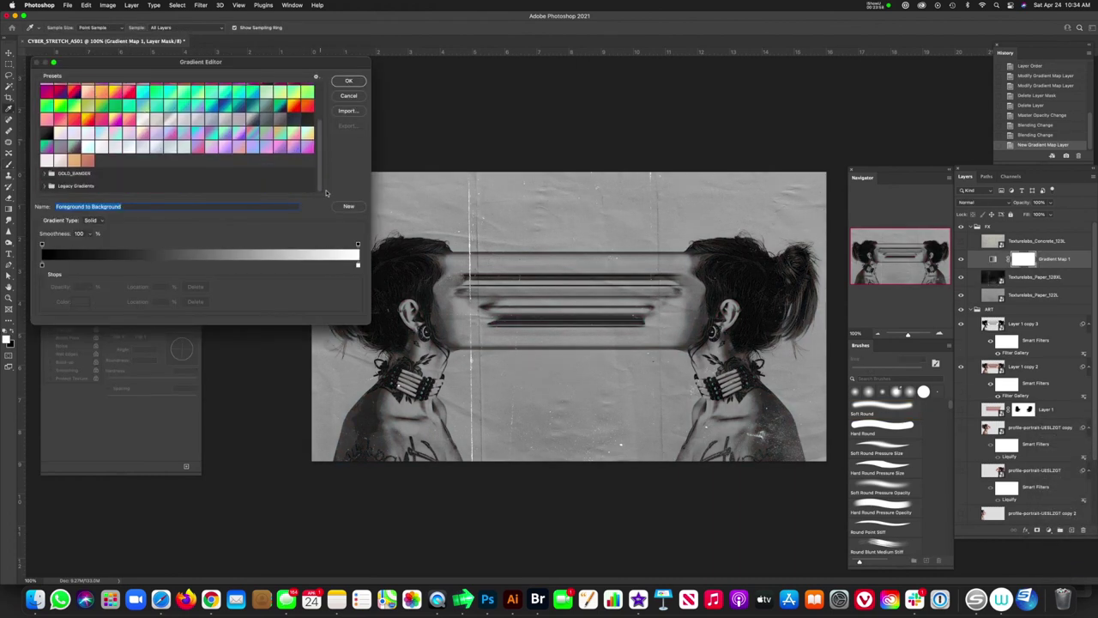
click(62, 185)
click(73, 133)
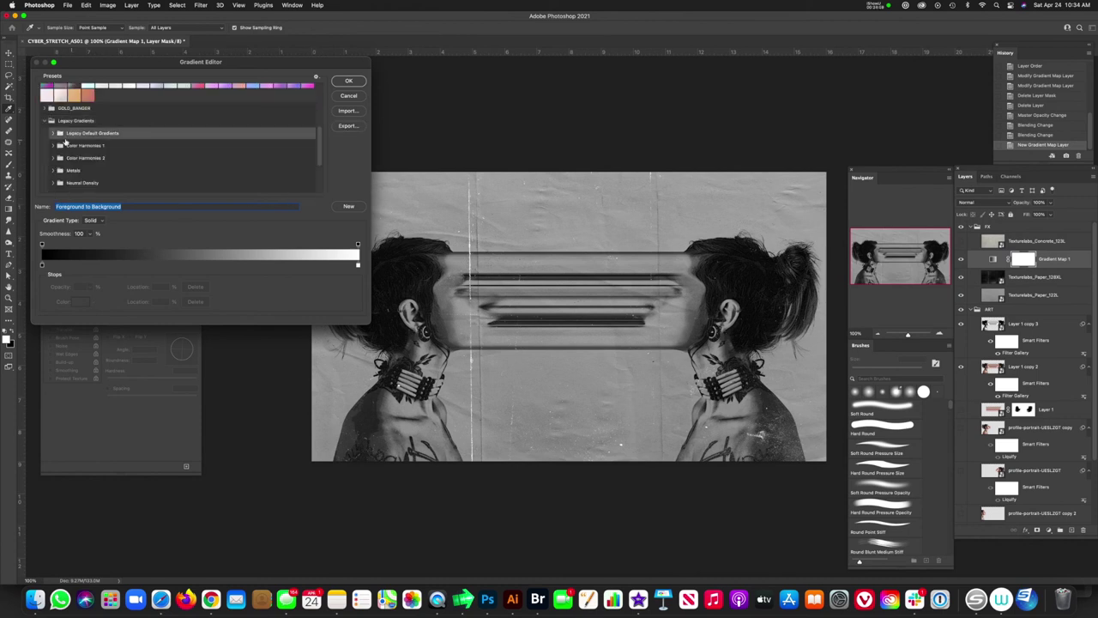
click(54, 133)
click(53, 146)
click(66, 159)
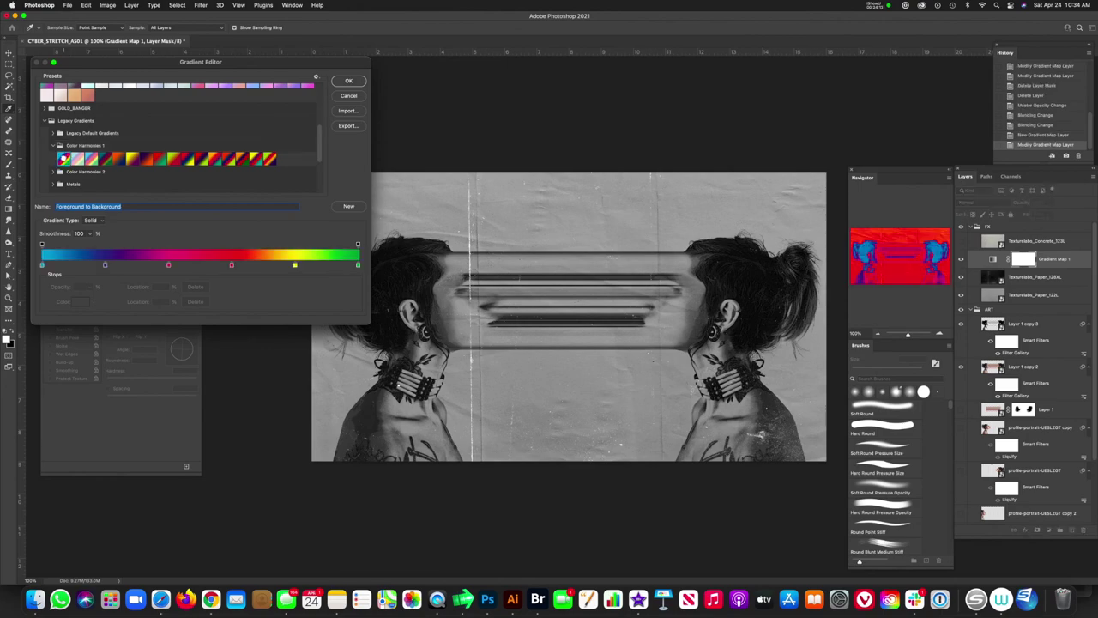
click(77, 159)
click(66, 159)
key(Return)
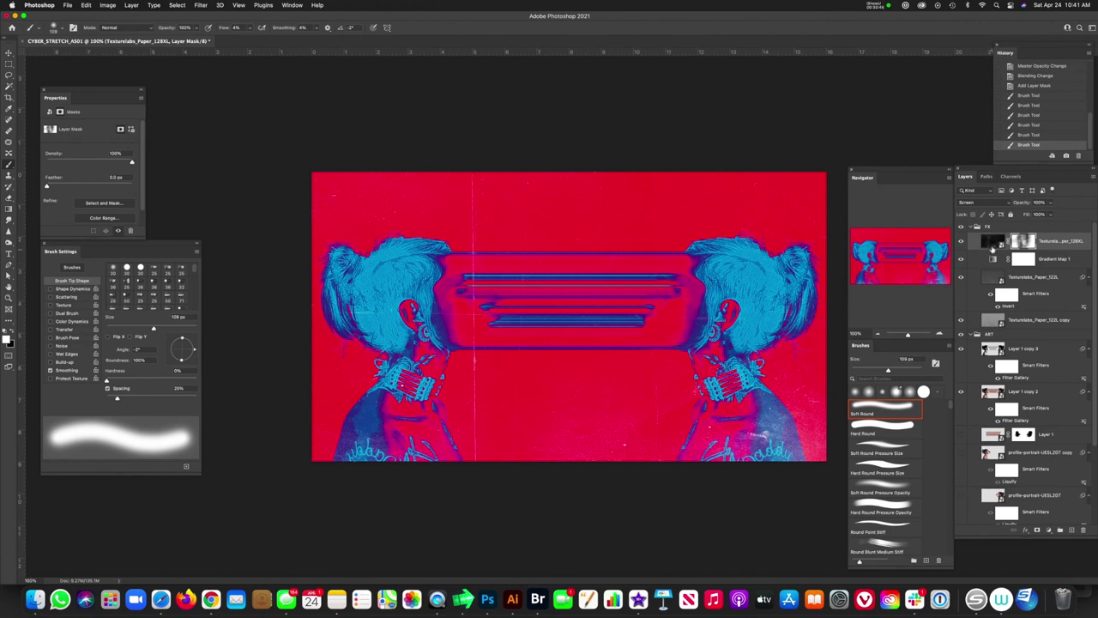
Review the two Texturelabs_Paper_122L layers' blend settings and locate the Gradient Map's Spectrum preset in the Spectrums group of Legacy Gradients.
click(993, 322)
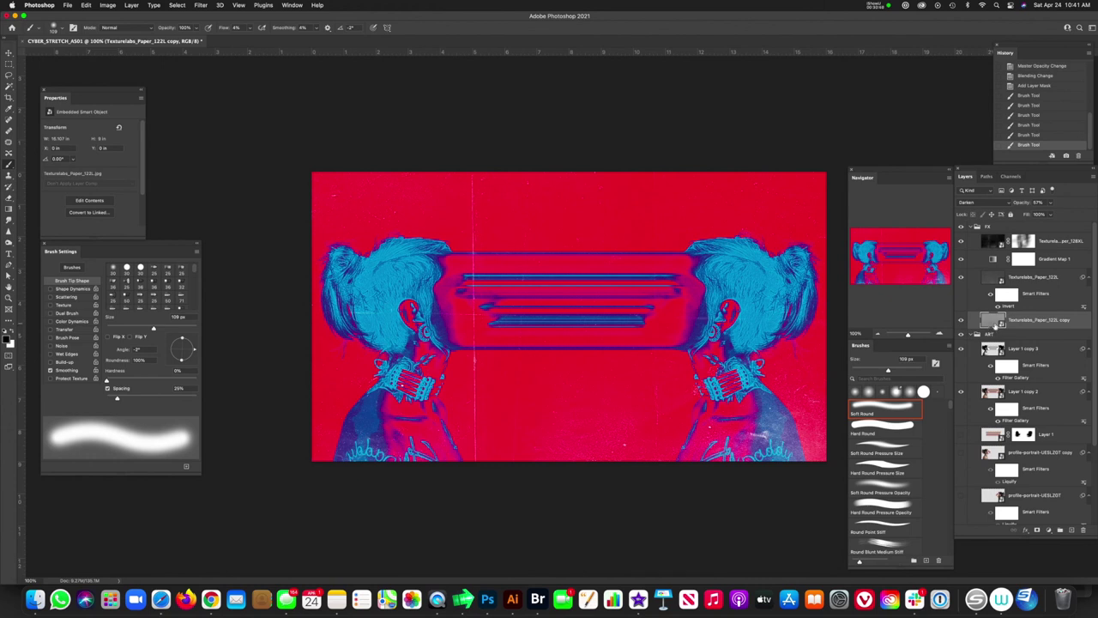
click(995, 280)
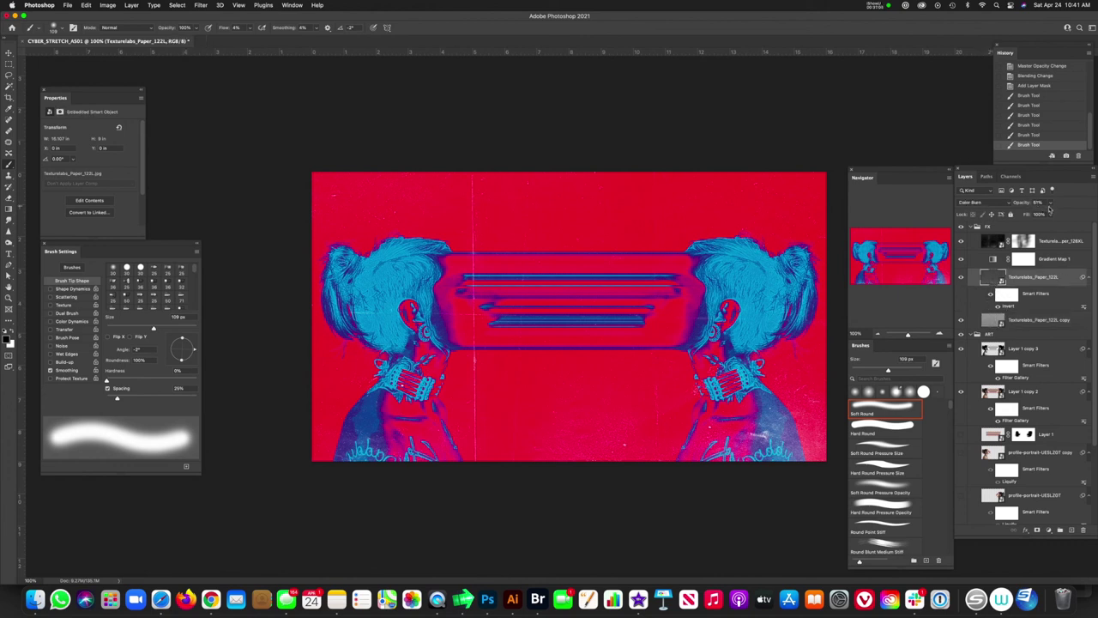
click(994, 262)
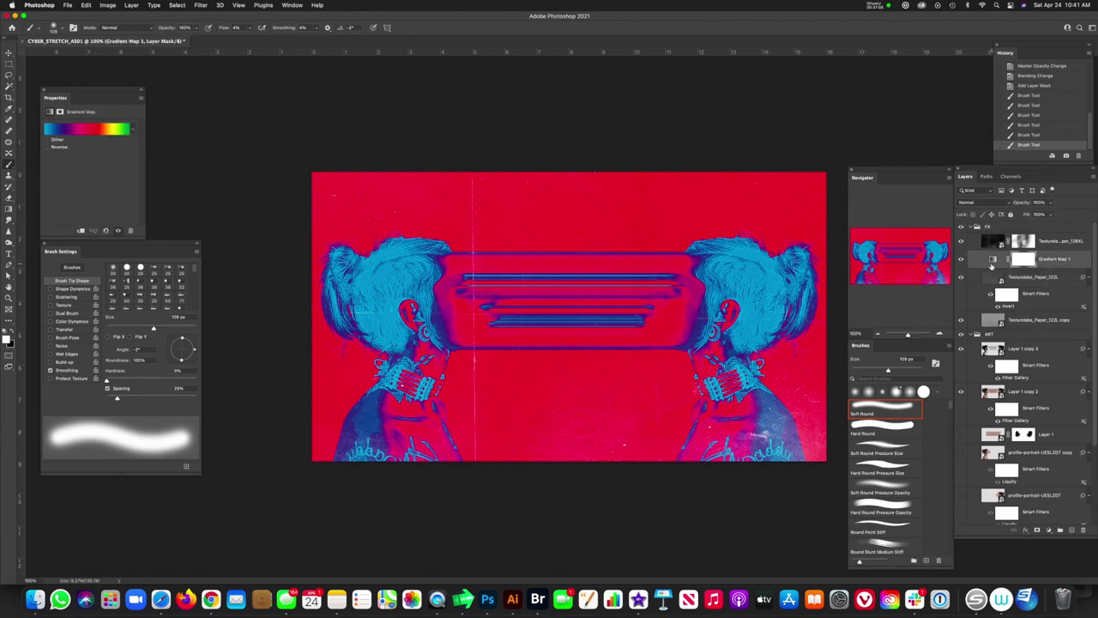
click(85, 131)
drag(317, 124, 316, 174)
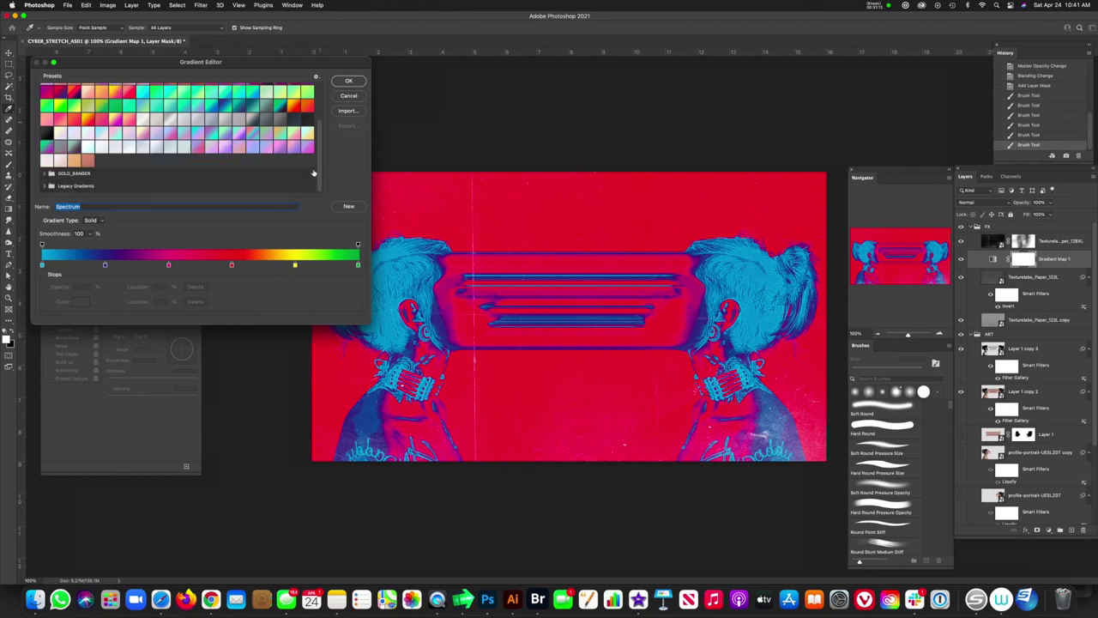
click(47, 187)
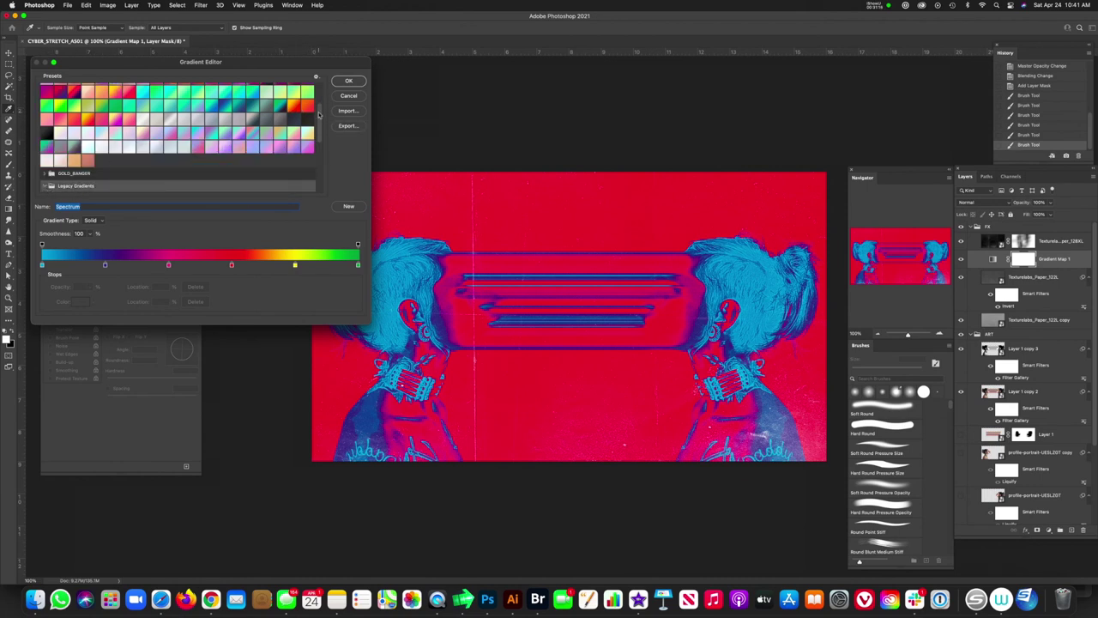
drag(317, 115, 322, 172)
click(54, 186)
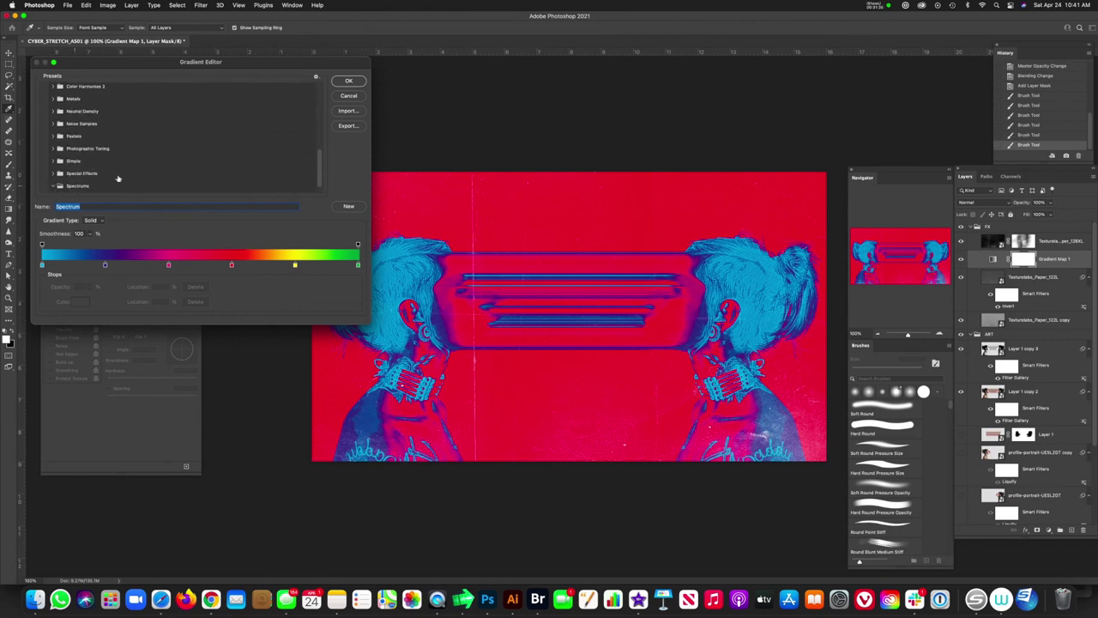
drag(316, 159, 319, 177)
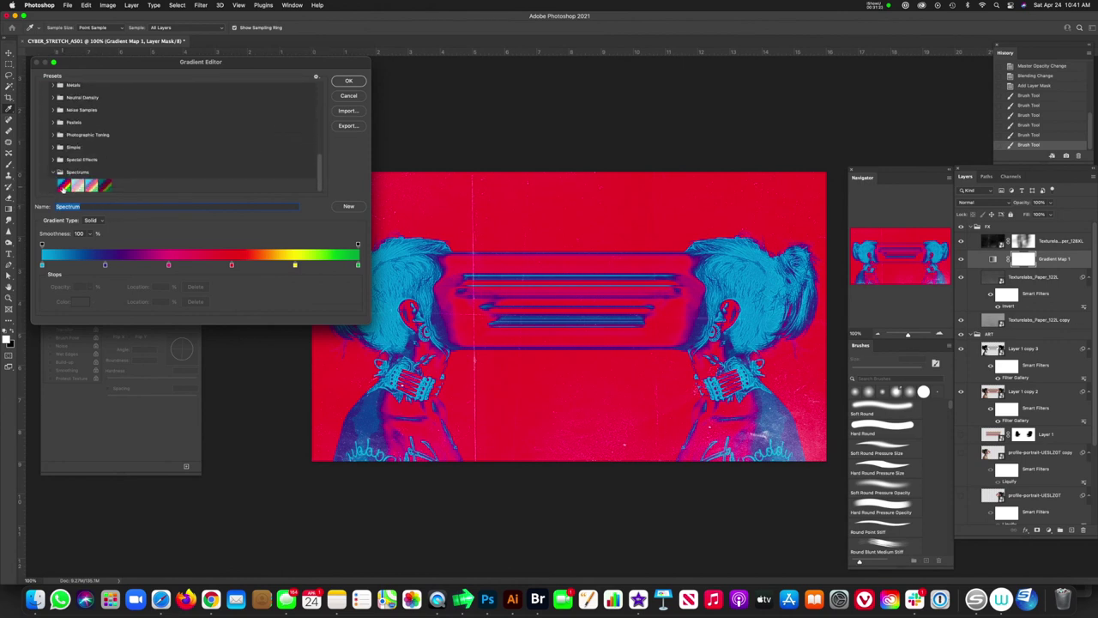
click(347, 82)
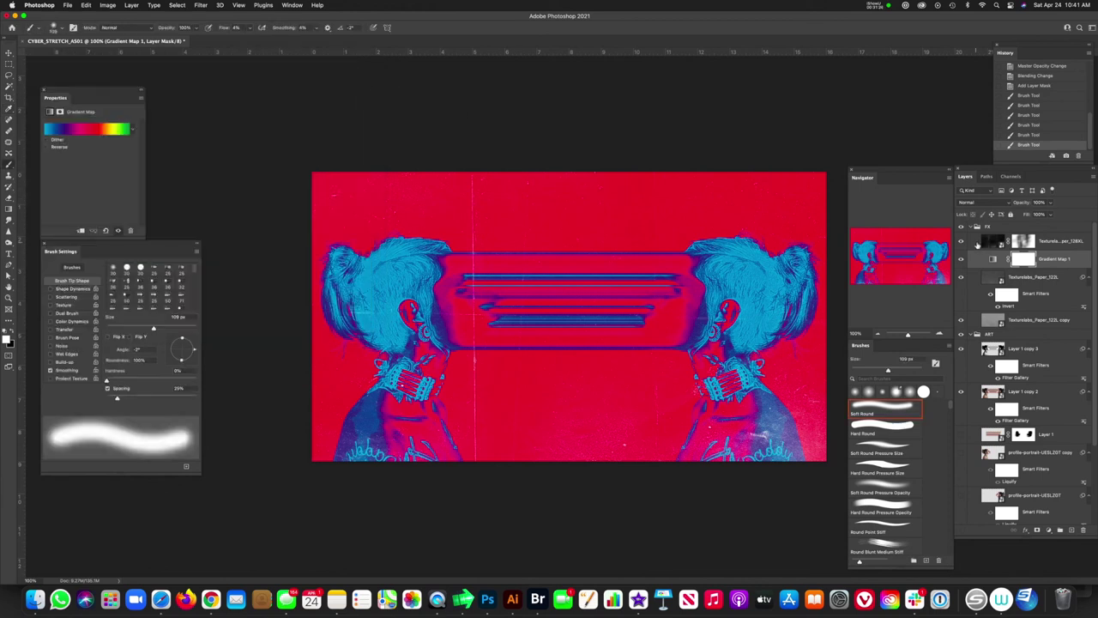
Compare the image with and without the Texturelabs_Paper_128XL layer, and reduce that layer's opacity to about 69%.
click(986, 243)
click(961, 243)
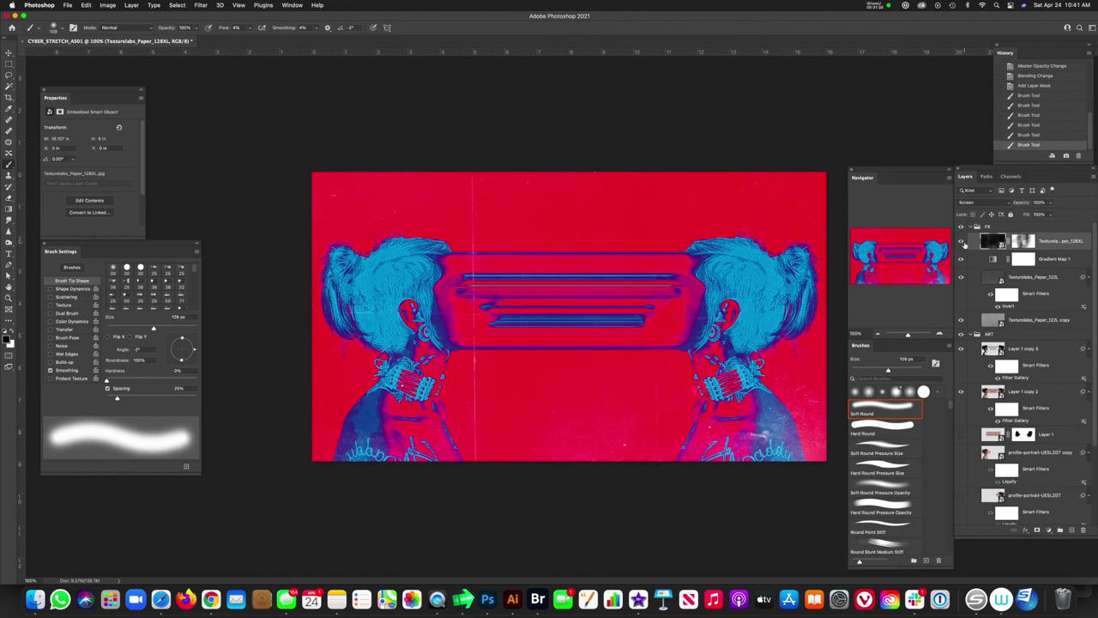
click(962, 243)
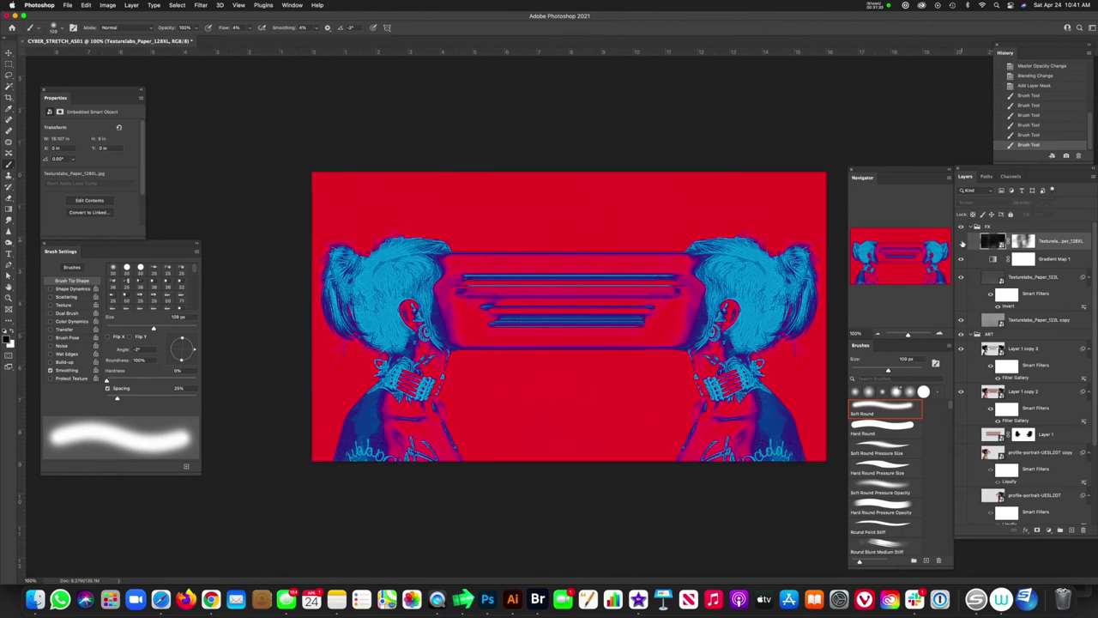
click(961, 243)
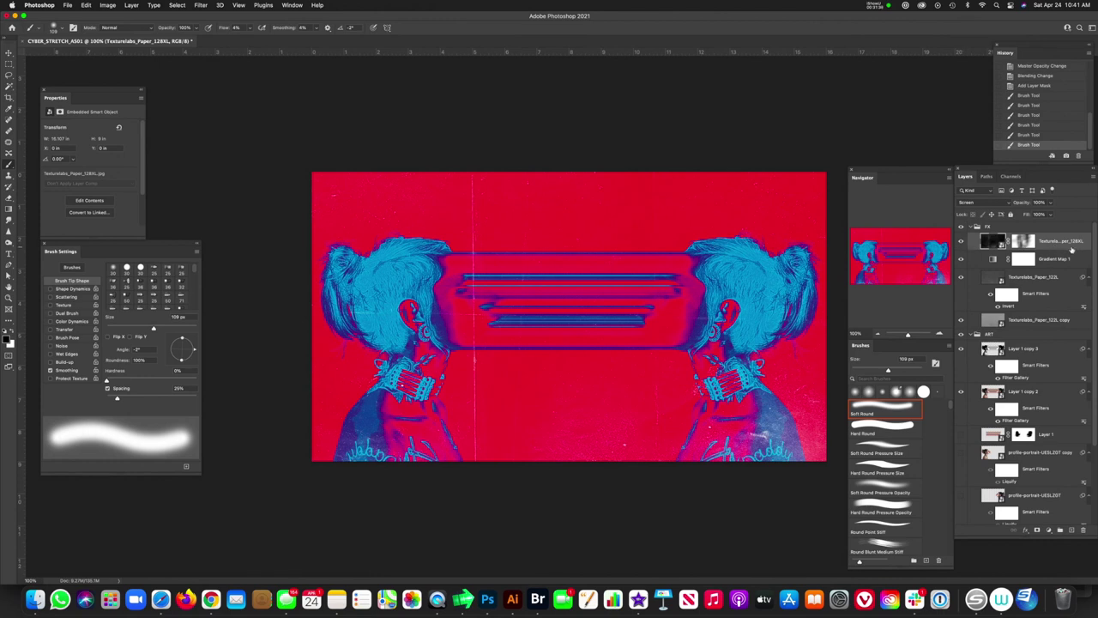
click(1051, 203)
drag(1051, 216, 1035, 218)
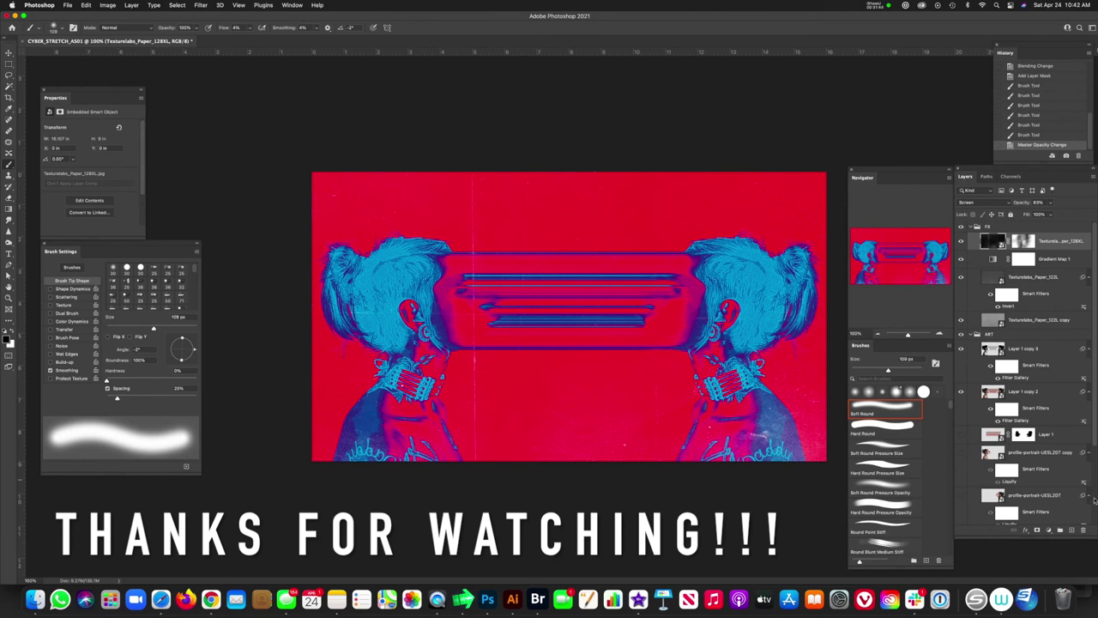
Add a new layer on top and place the title text "CYBER STRETCH" between the two figures, below the stretched streaks.
click(1070, 531)
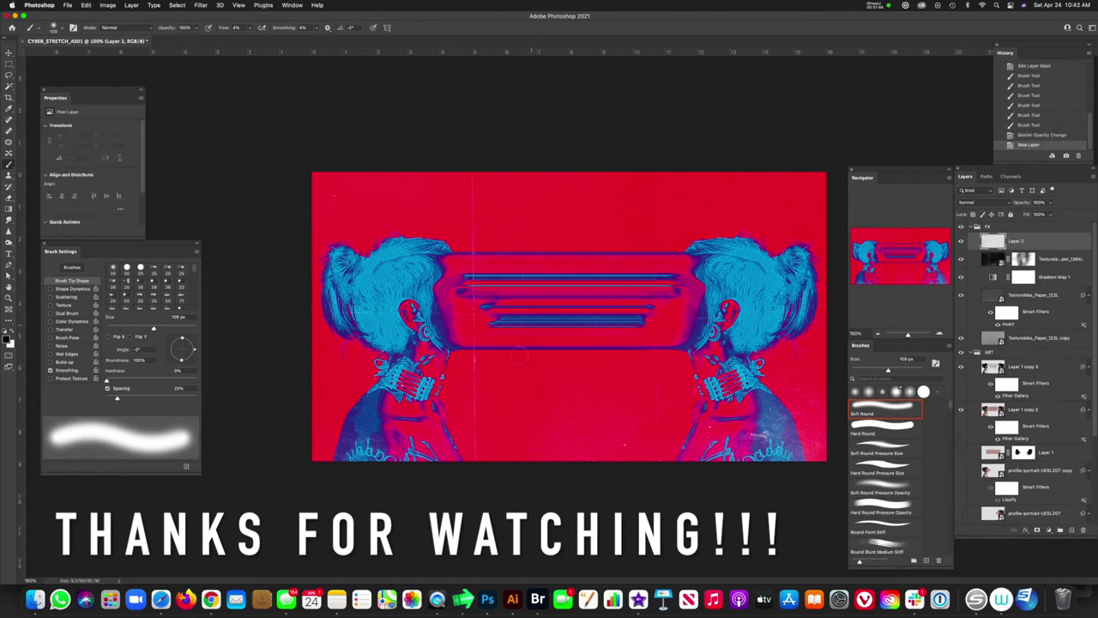
key(t)
click(484, 403)
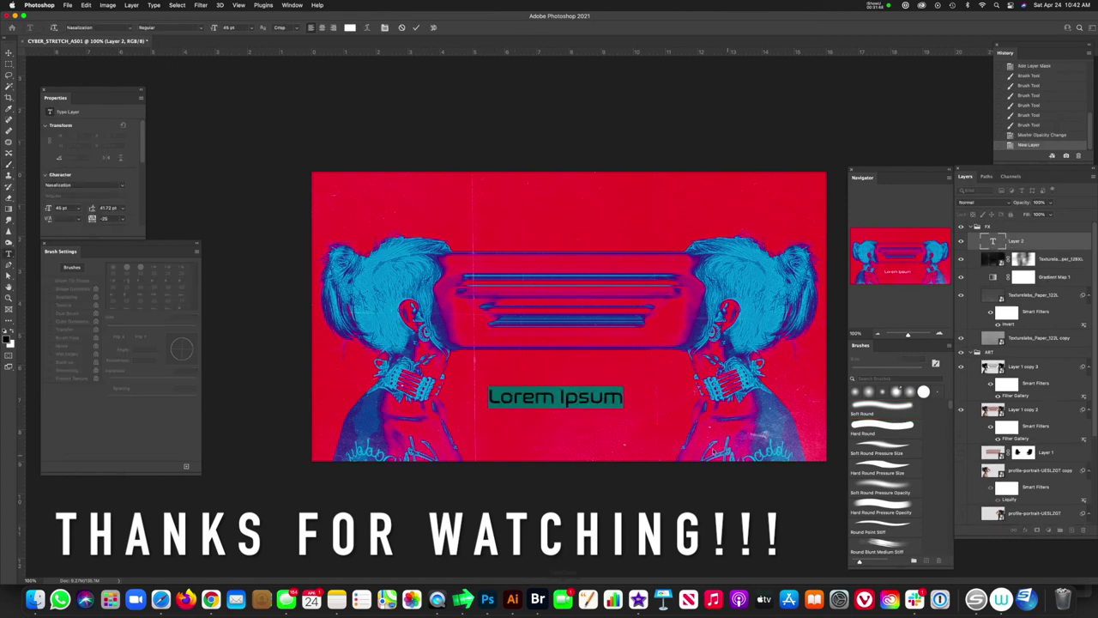
text(C)
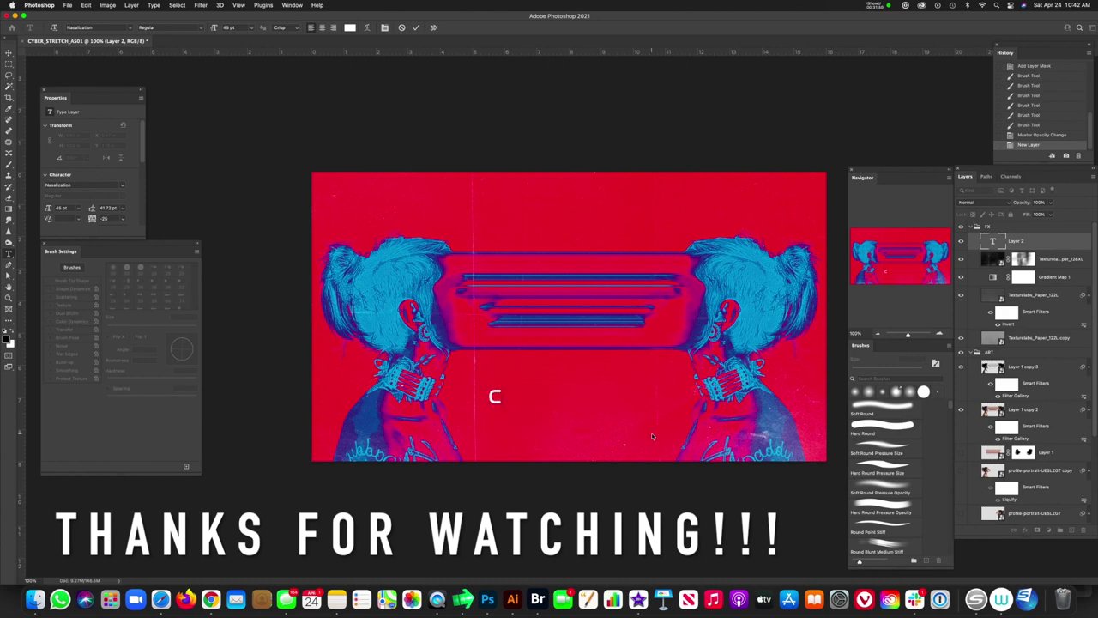
text(YBER STRETCH)
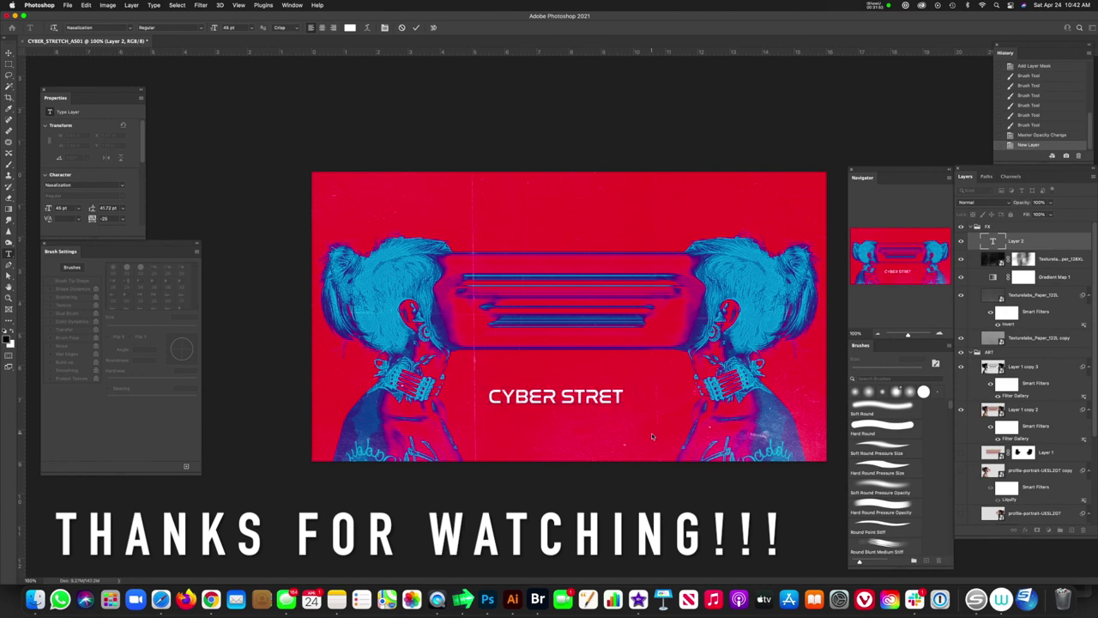